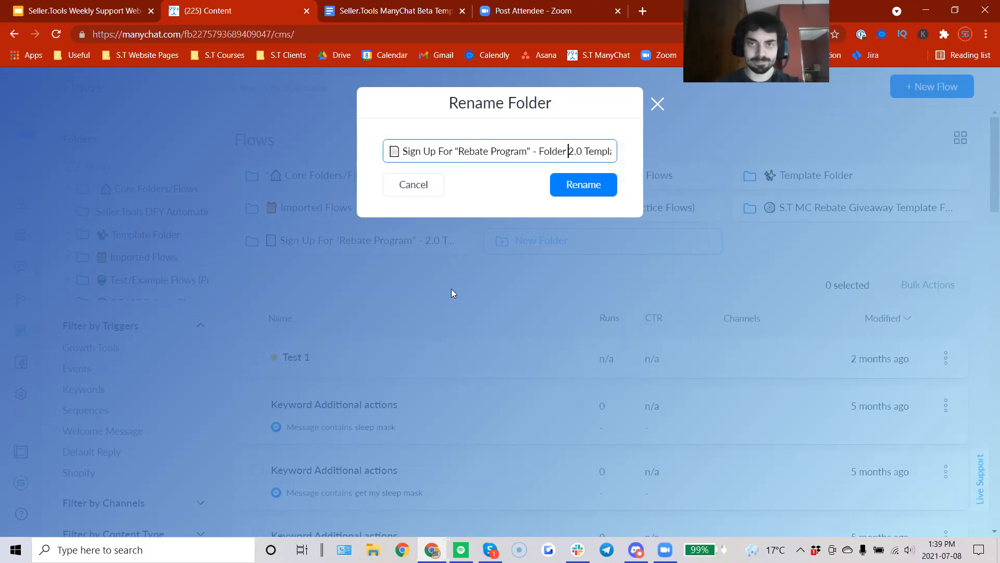
left_click(539, 151)
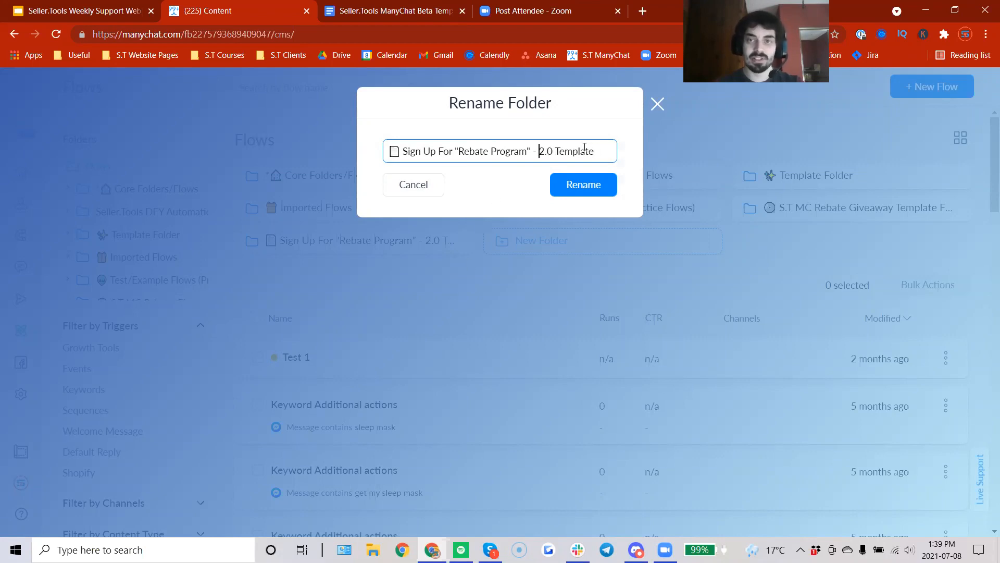
left_click(657, 105)
left_click_drag(368, 242, 337, 176)
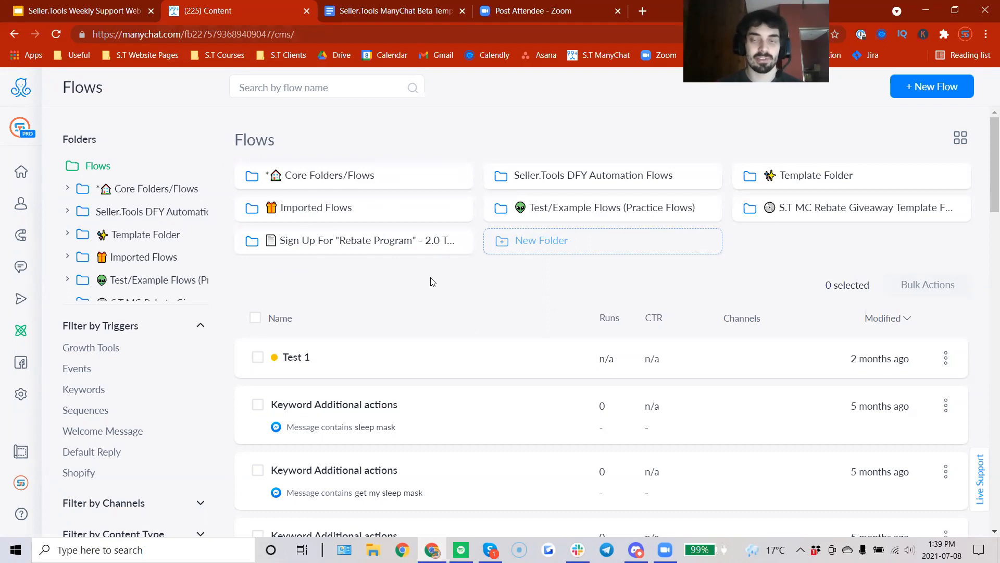
Open the Sign Up For "Rebate Program" - 2.0 Template folder and look through the flows it contains
left_click(333, 245)
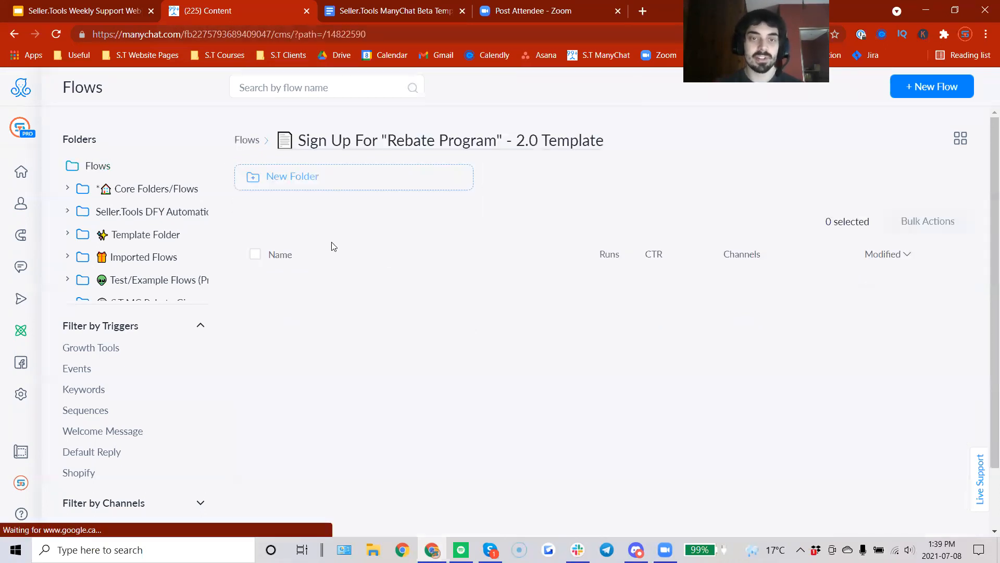
scroll(987, 208, "down", 1)
scroll(986, 225, "down", 5)
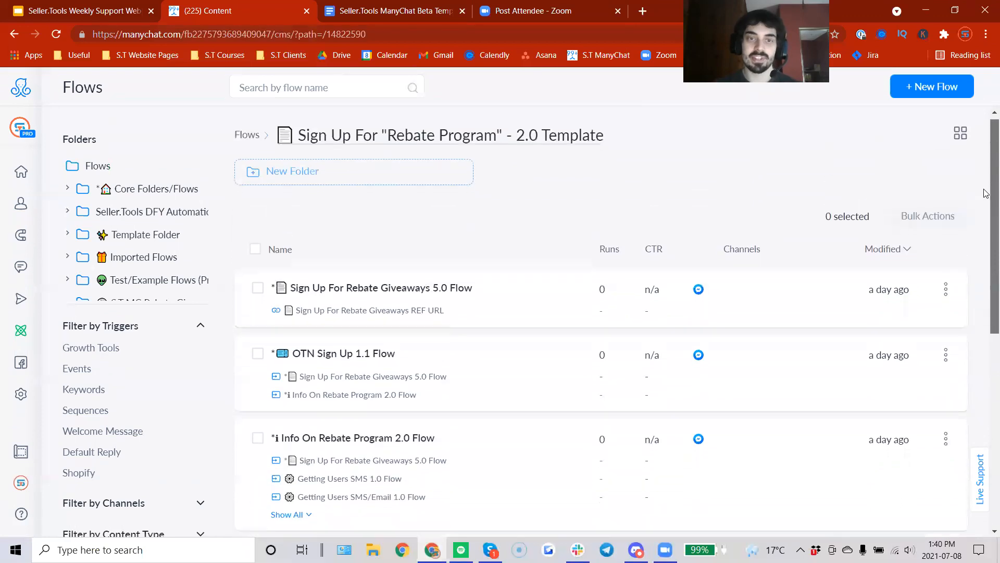
scroll(986, 359, "down", 2)
scroll(986, 400, "up", 6)
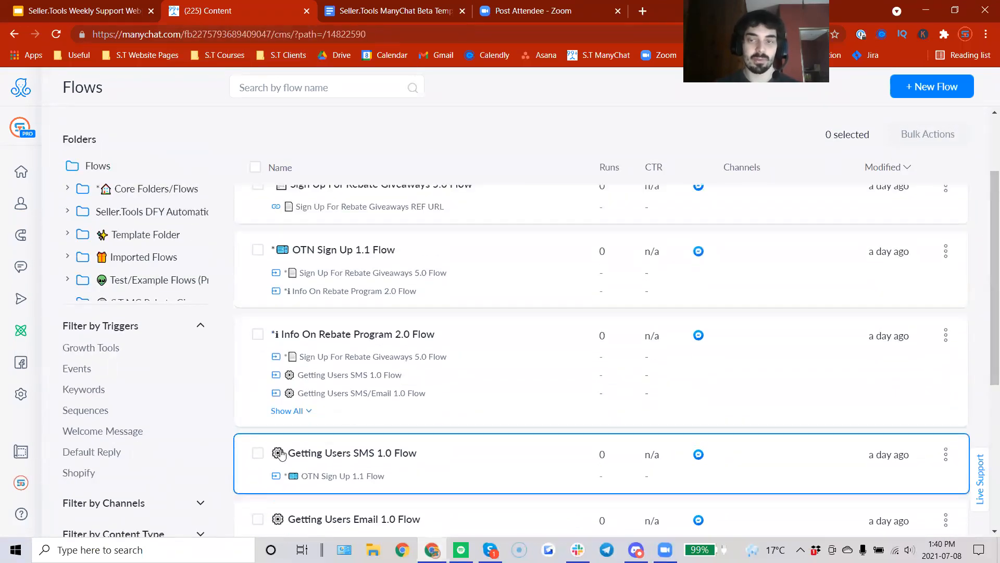
scroll(986, 312, "down", 5)
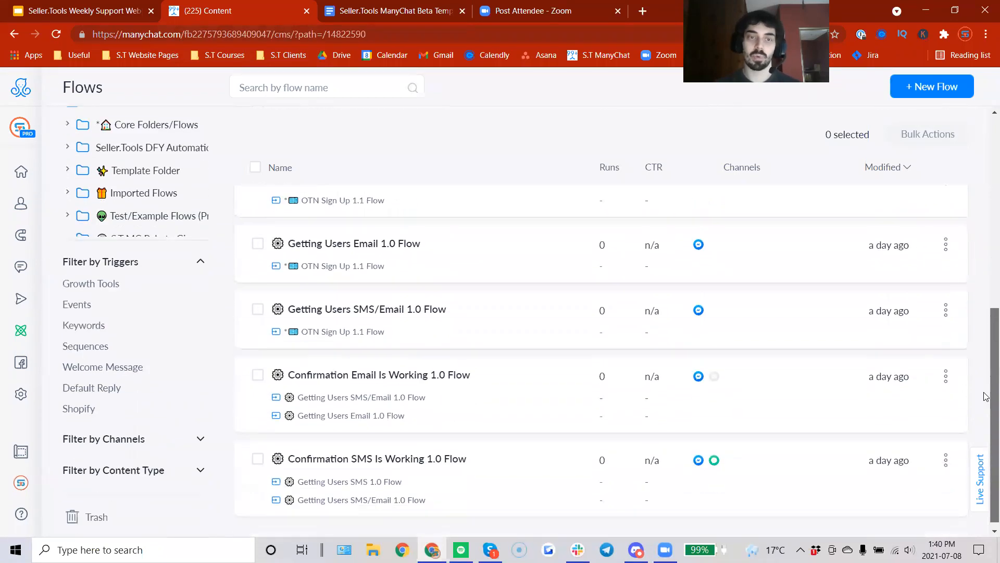
scroll(986, 396, "up", 2)
scroll(986, 394, "down", 2)
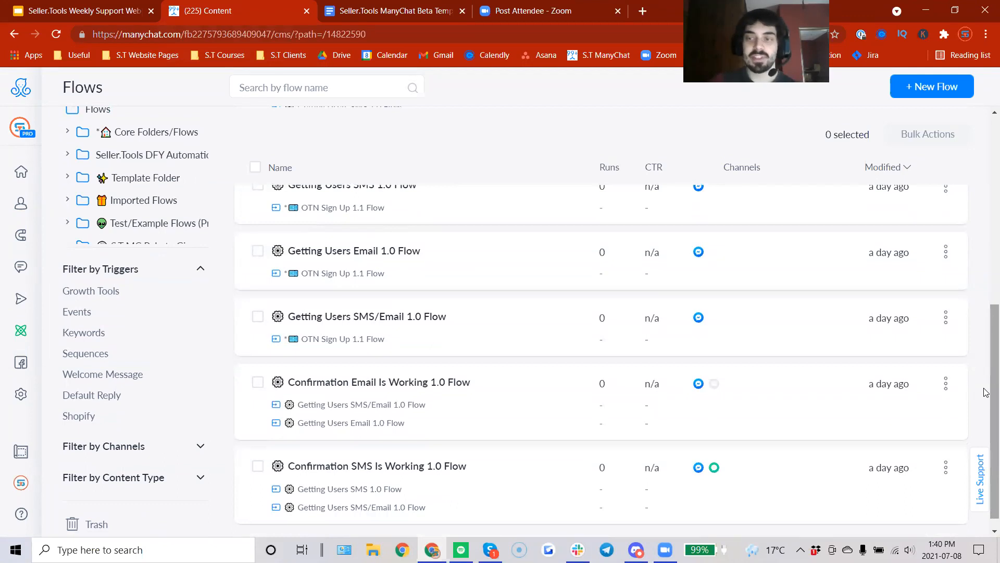
scroll(986, 334, "up", 2)
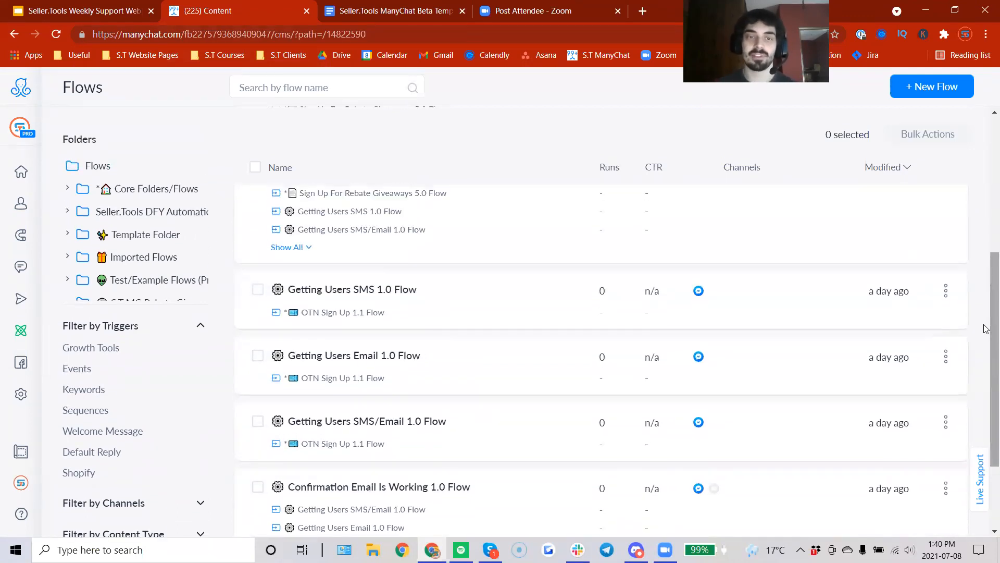
scroll(986, 328, "up", 1)
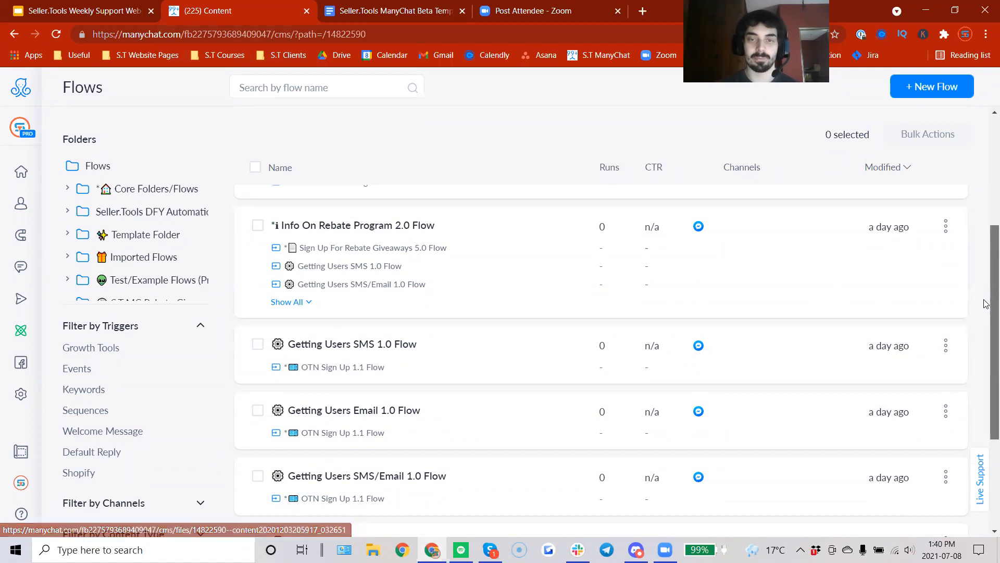
scroll(456, 471, "up", 2)
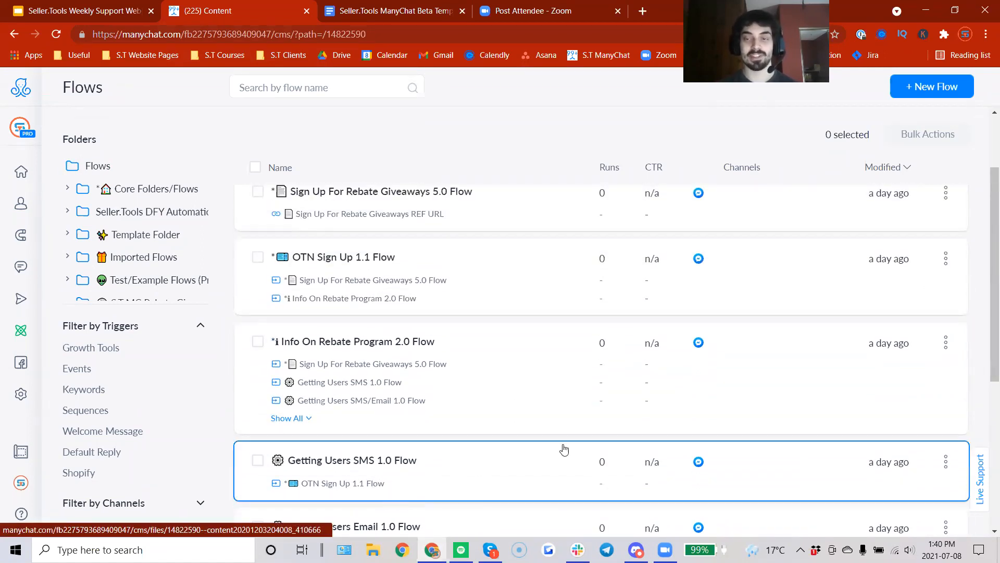
Check the channels of the Confirmation Email Is Working 1.0 and Confirmation SMS Is Working 1.0 flows
scroll(986, 281, "down", 2)
scroll(986, 281, "down", 3)
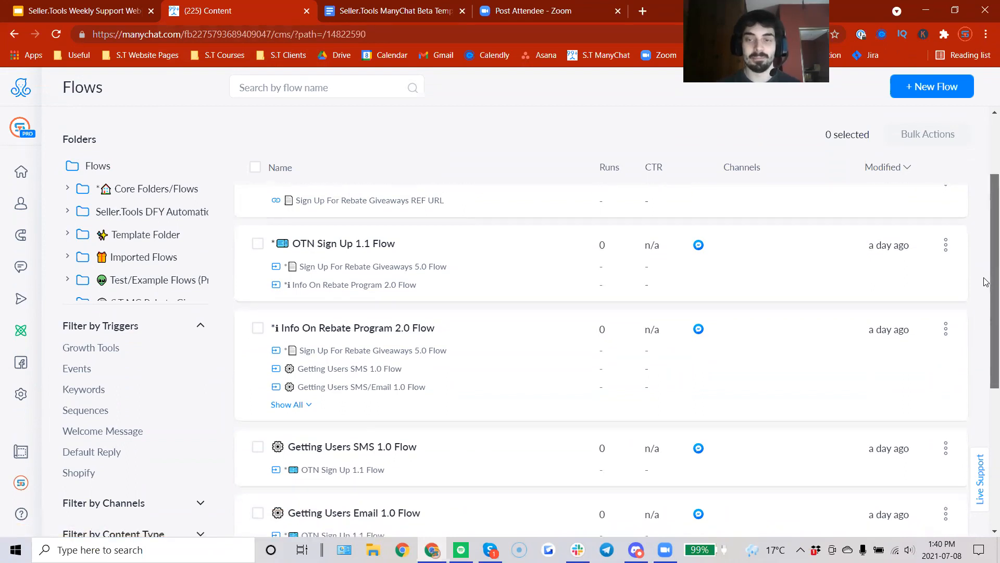
scroll(986, 357, "down", 2)
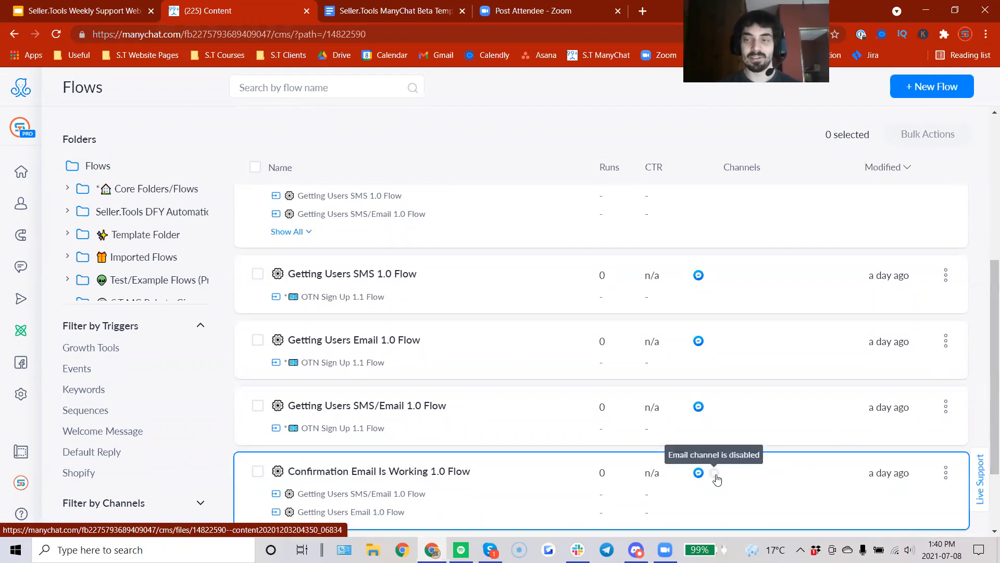
scroll(717, 479, "down", 2)
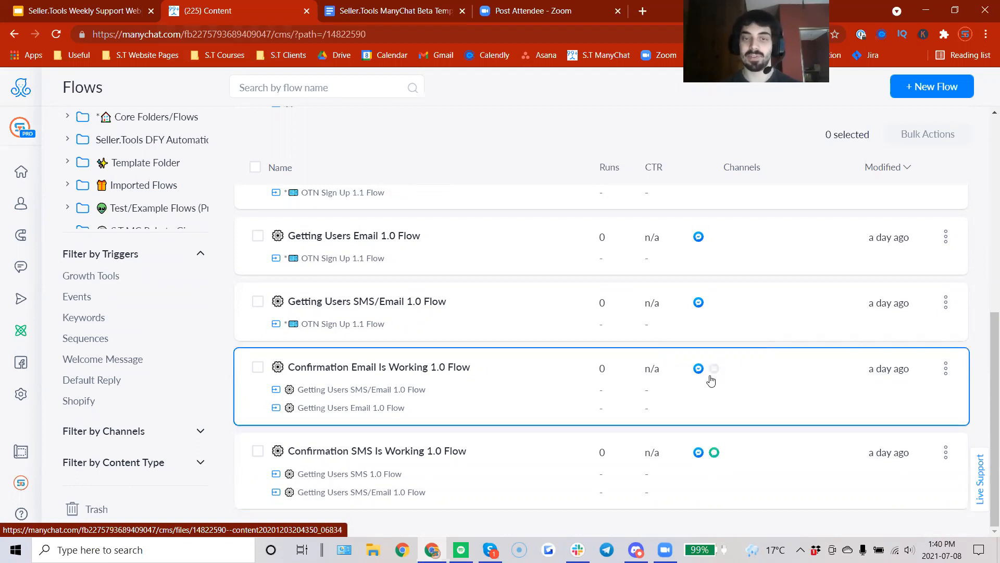
left_click_drag(993, 347, 972, 170)
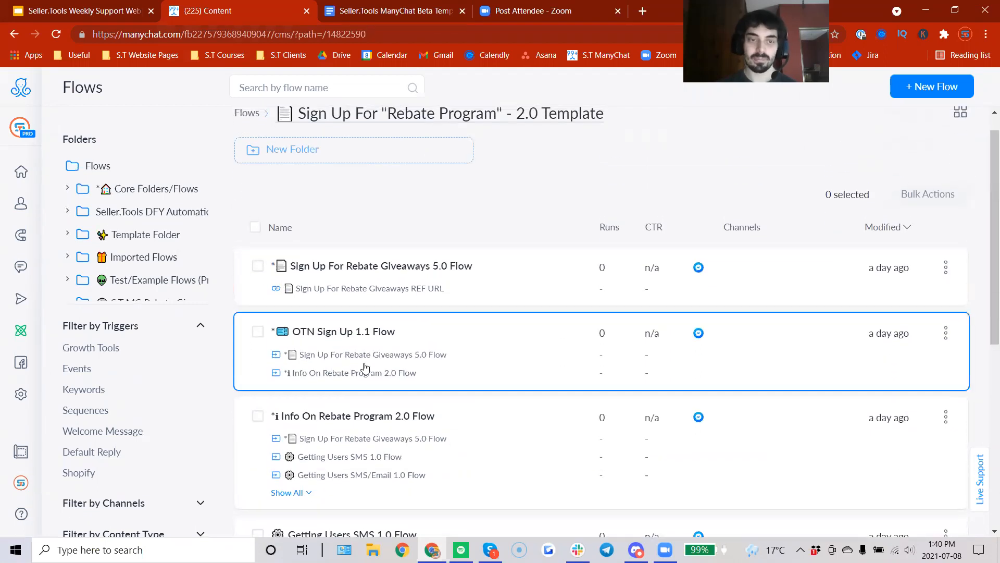
left_click(257, 416)
left_click(258, 331)
left_click(260, 266)
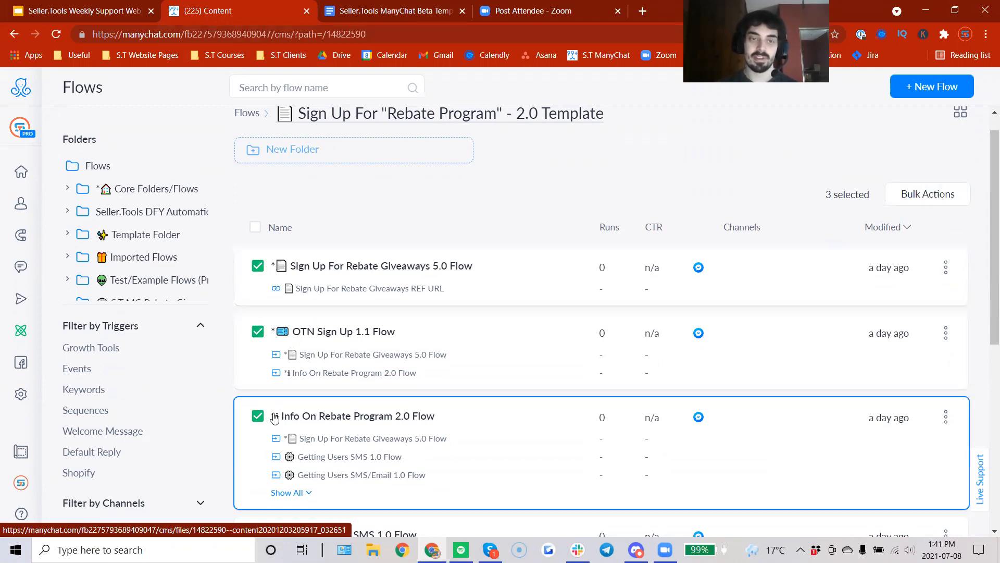
left_click(258, 332)
left_click(258, 415)
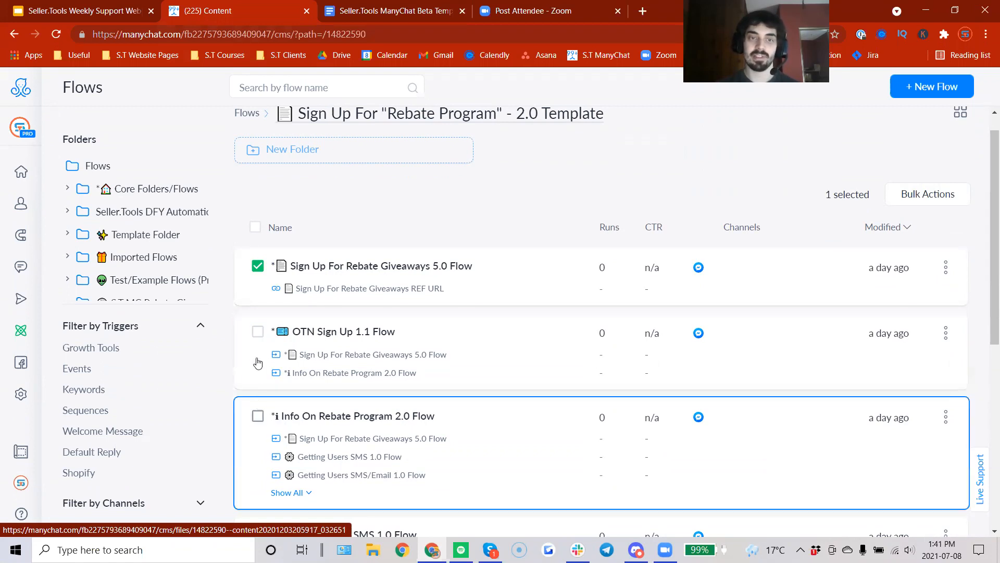
left_click(257, 266)
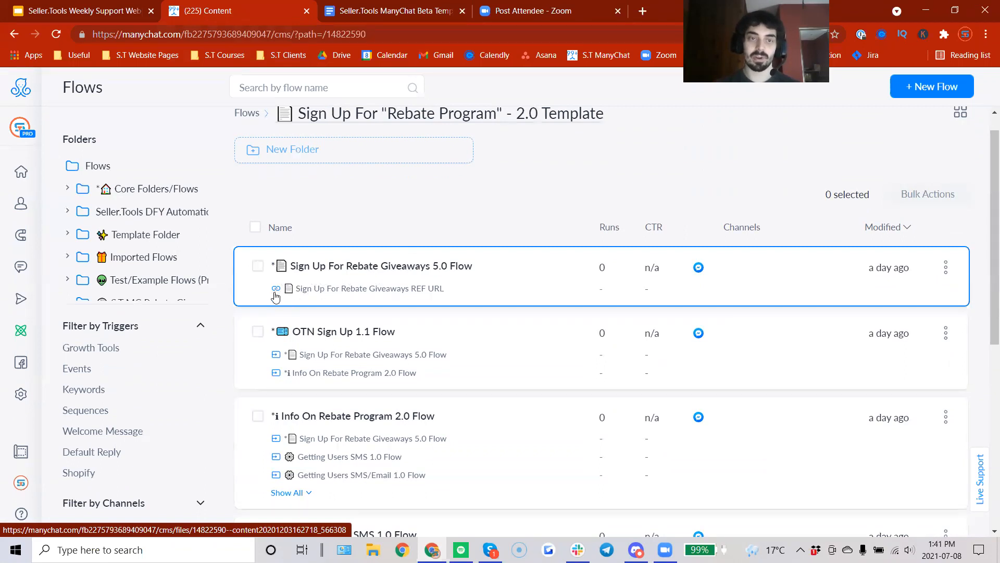
Open the Sign Up For Rebate Giveaways 5.0 Flow in edit mode and display the content of its First Message step
left_click(319, 268)
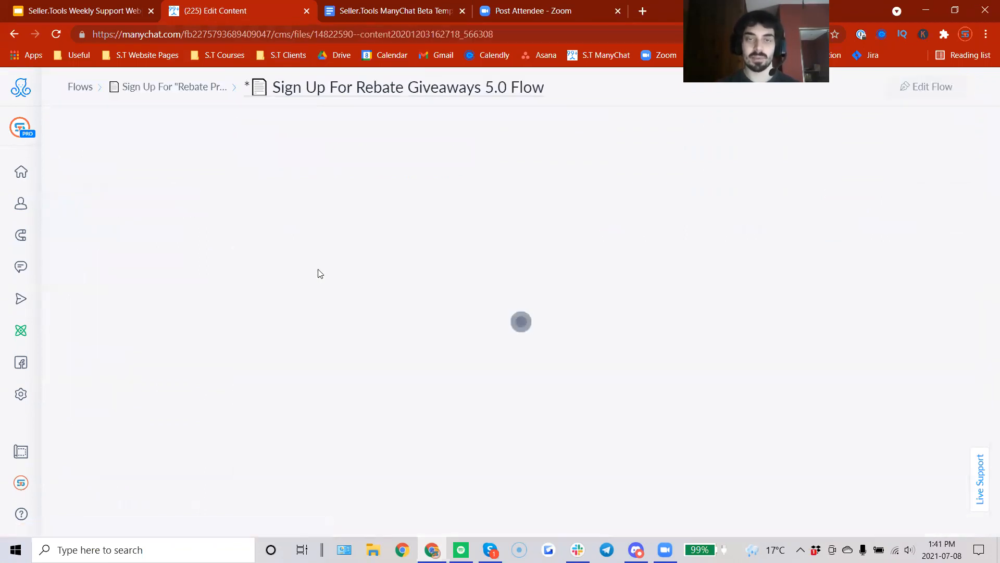
left_click(305, 321)
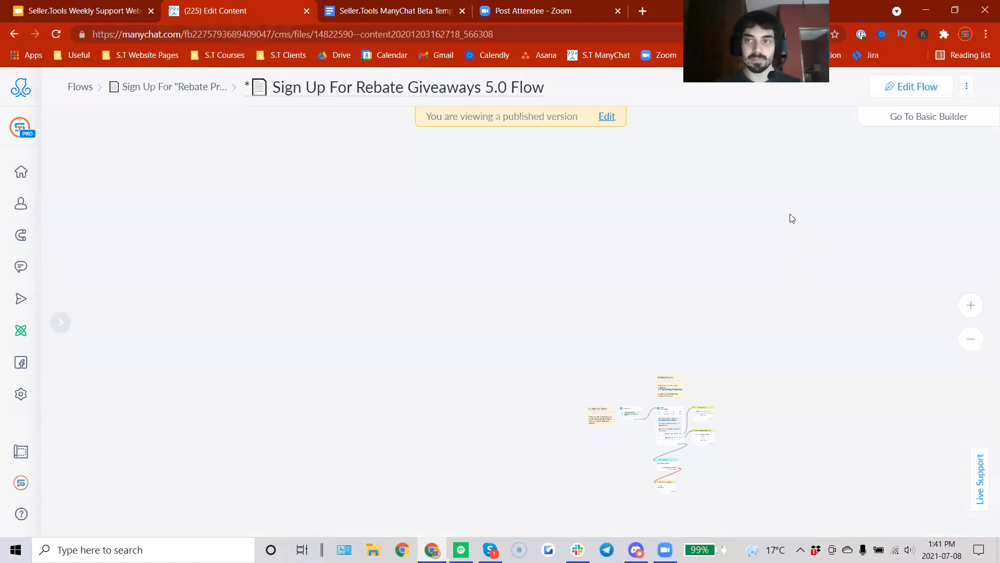
left_click(894, 90)
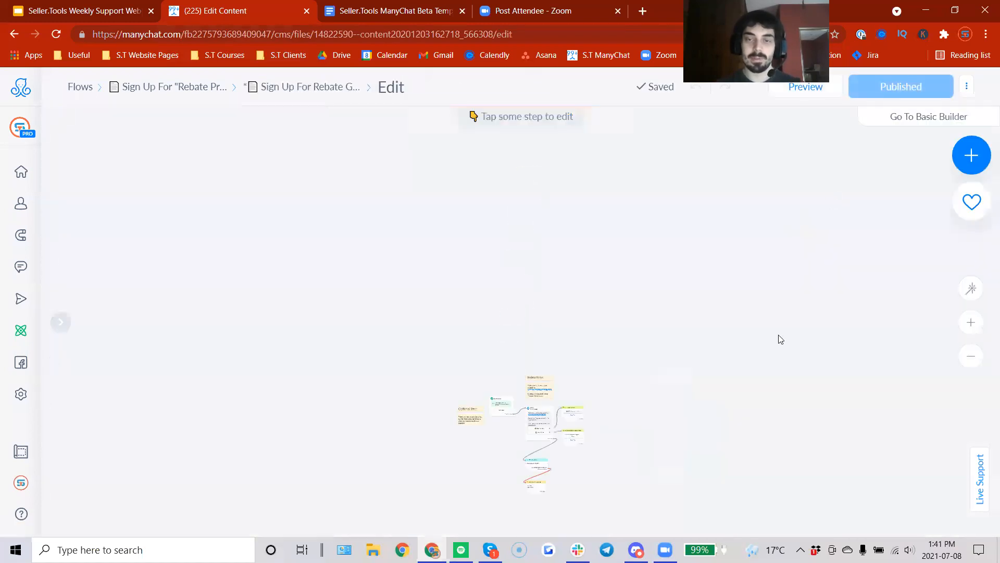
left_click(976, 328)
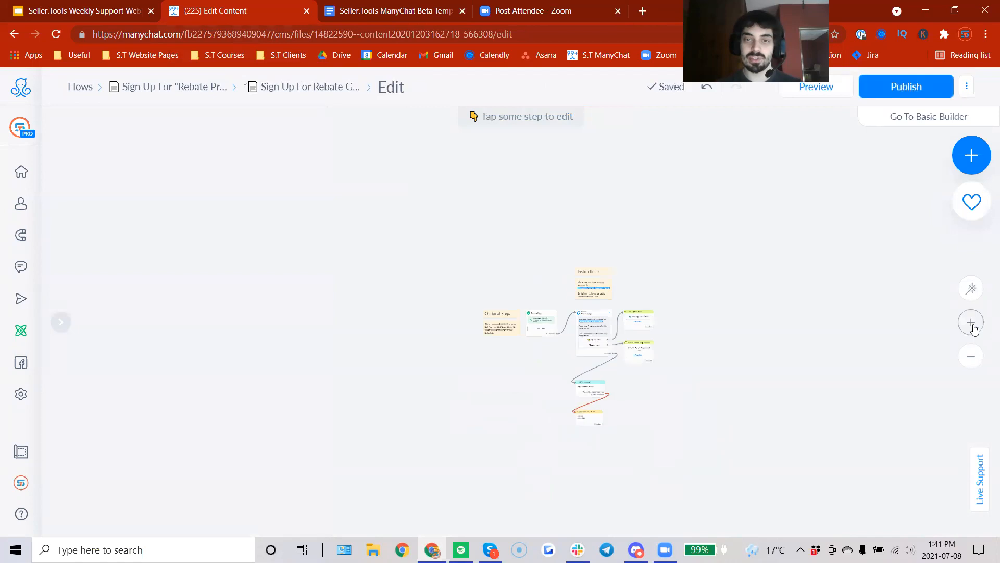
left_click(976, 328)
left_click_drag(603, 257, 469, 280)
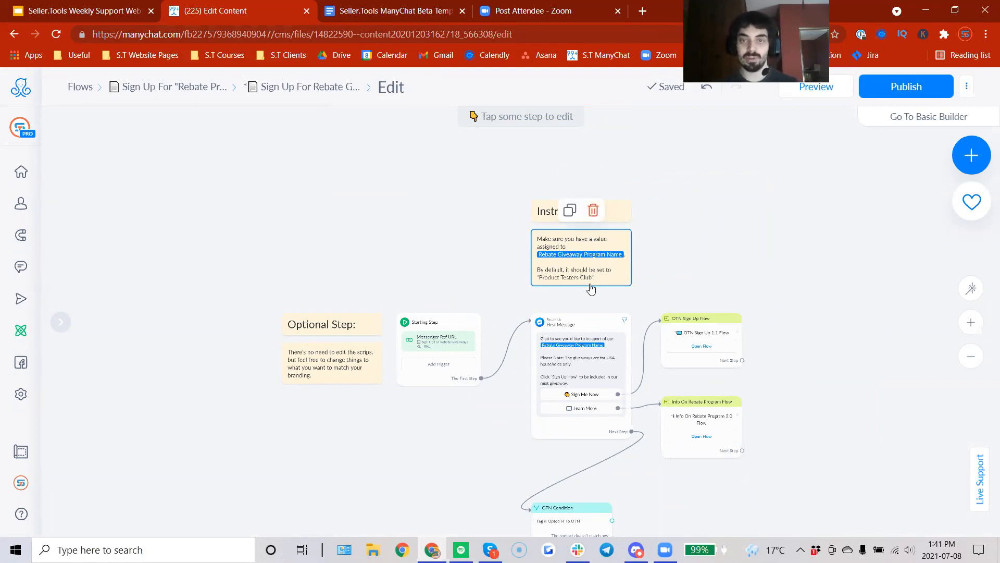
left_click(562, 362)
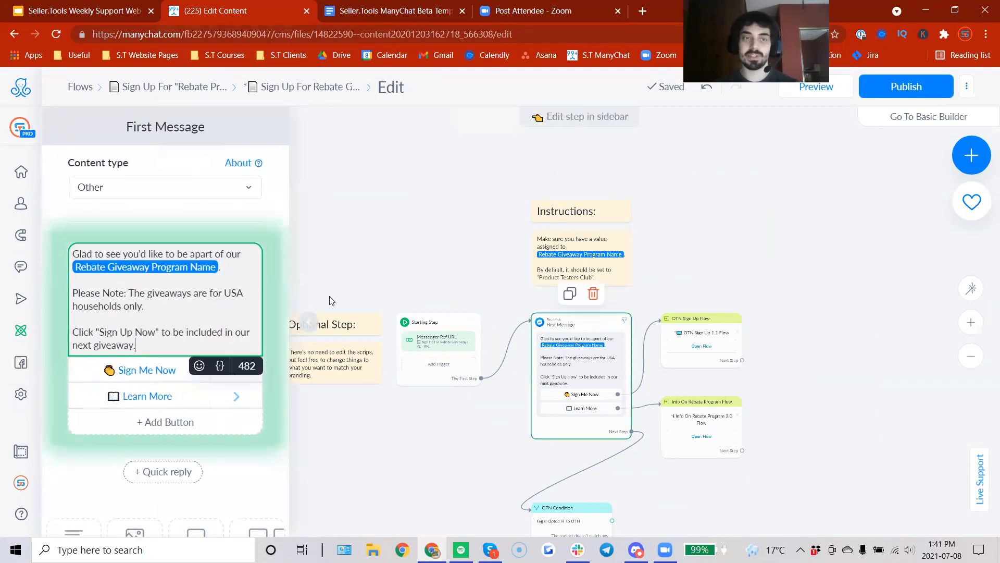
Duplicate the flow's browser tab and open the Bot Fields list of the account settings in the copy
right_click(241, 19)
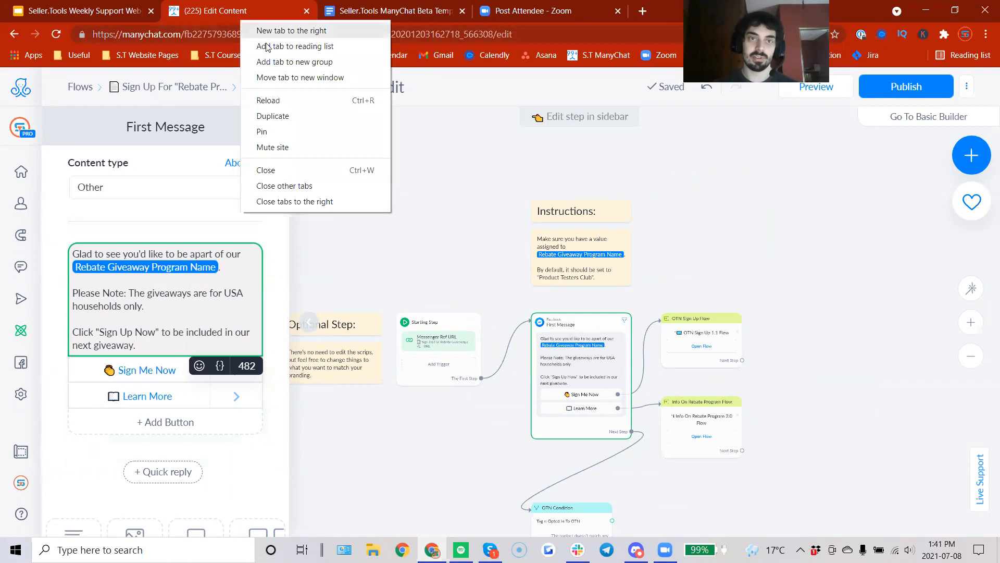
left_click(270, 113)
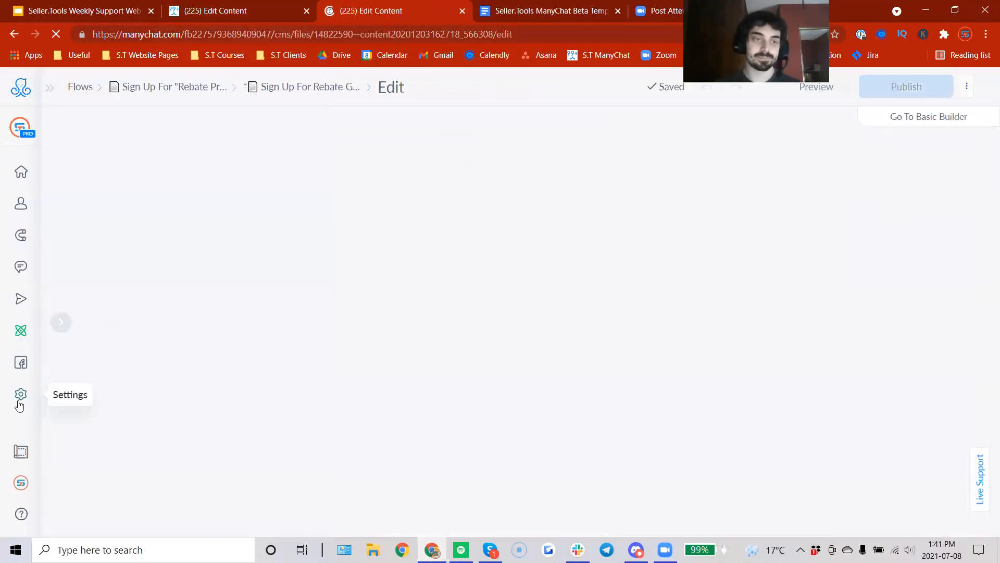
left_click(19, 401)
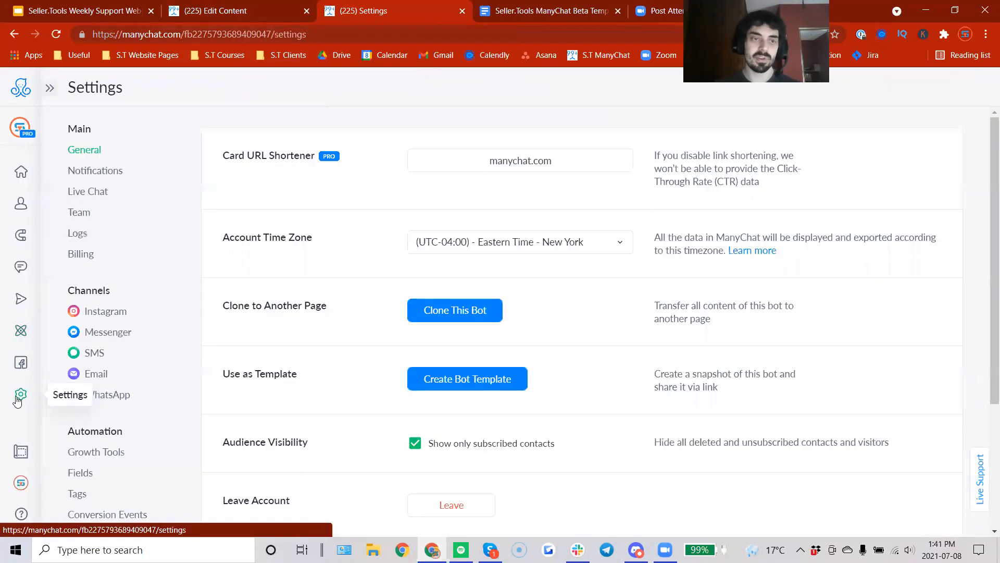
left_click(80, 475)
left_click(292, 133)
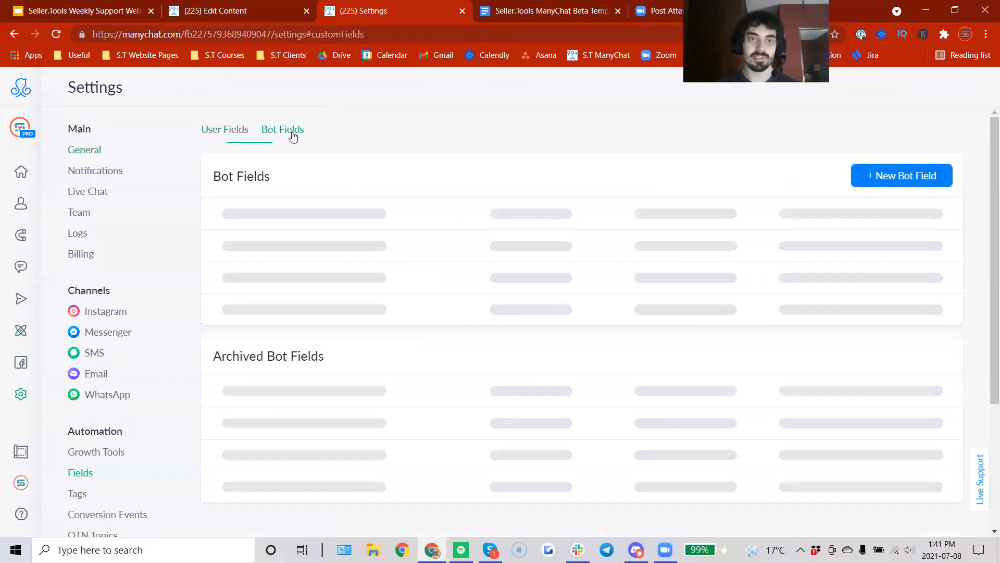
Copy "Rebate Giveaway Program Name" from the flow's instructions note and search the bot fields for it
left_click(254, 6)
left_click(555, 265)
left_click(89, 173)
left_click_drag(78, 165, 215, 166)
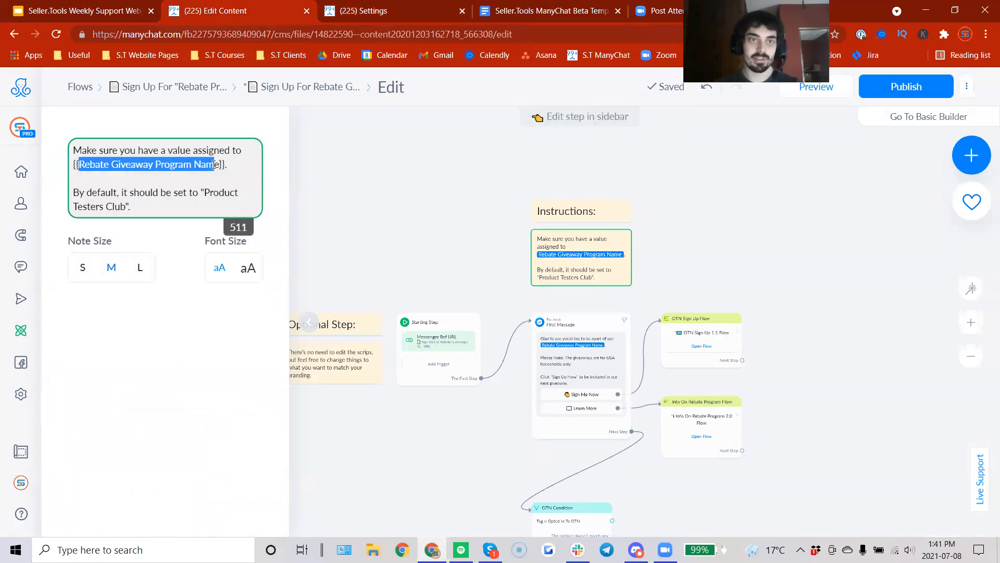
left_click(350, 6)
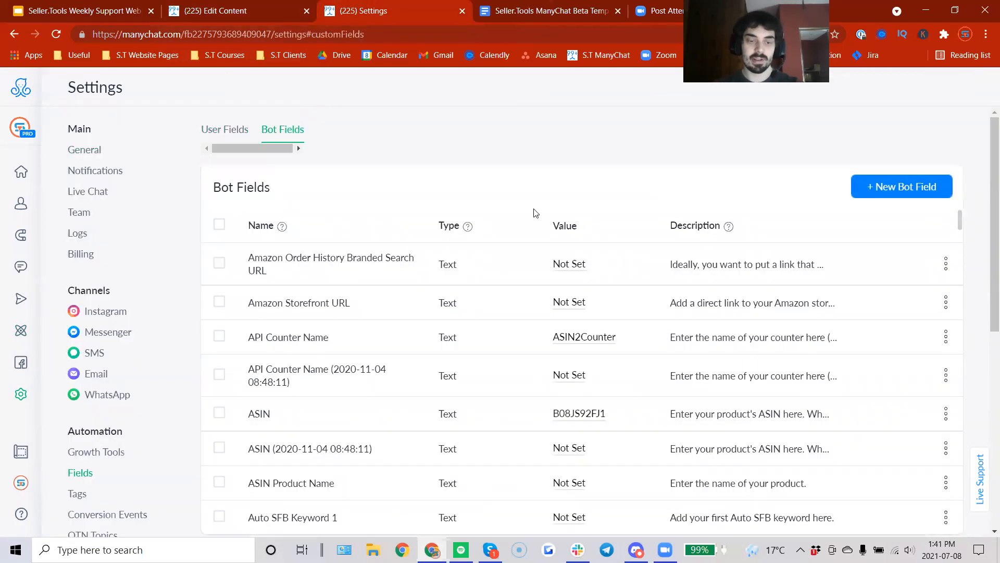
key("ctrl+f")
type("Rebate Giveaway Program Name")
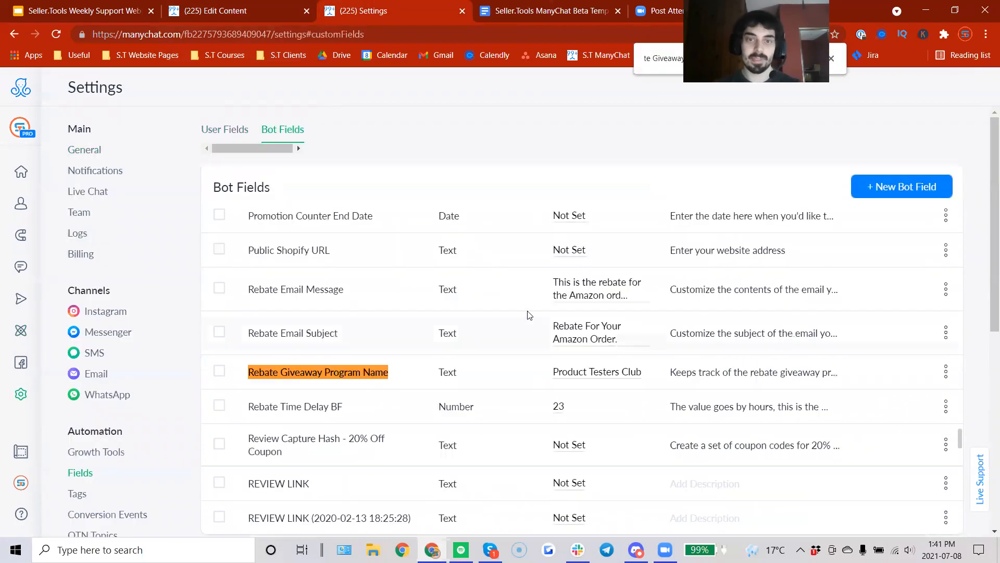
Open the value of the Rebate Giveaway Program Name bot field for editing
left_click(607, 373)
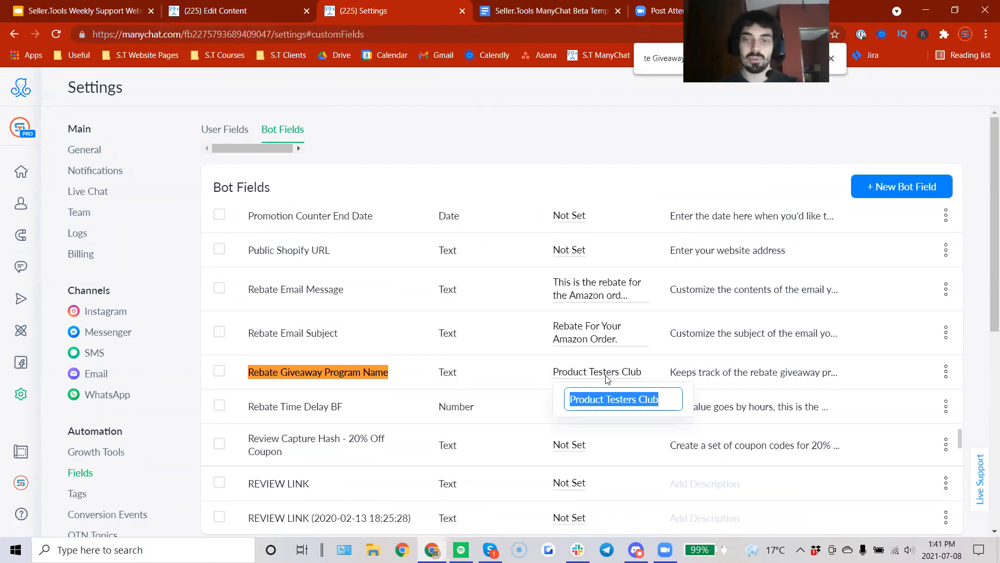
left_click(600, 399)
left_click_drag(584, 399, 604, 399)
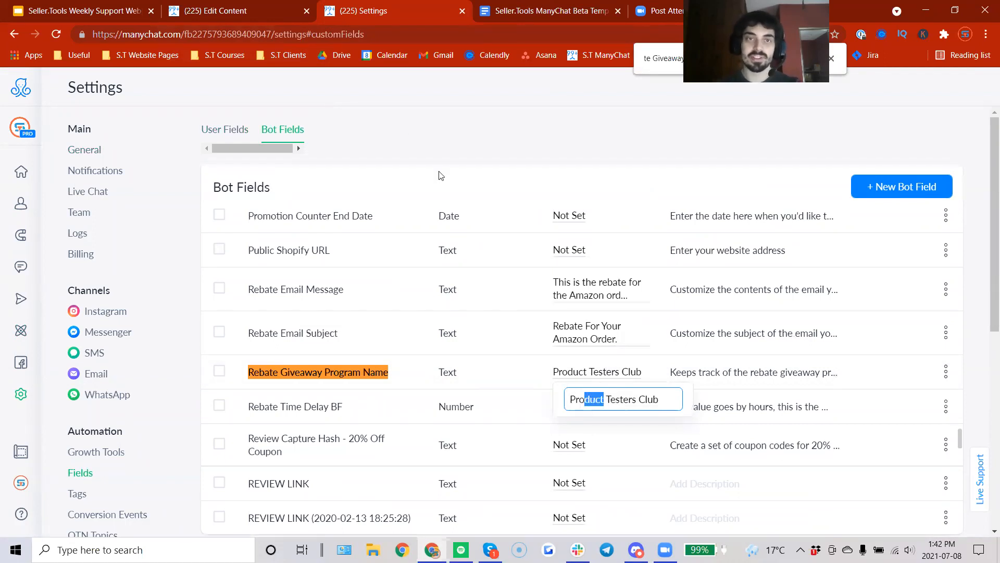
Return to the flow being edited and close the instructions note to view the First Message step and its connections
left_click(266, 6)
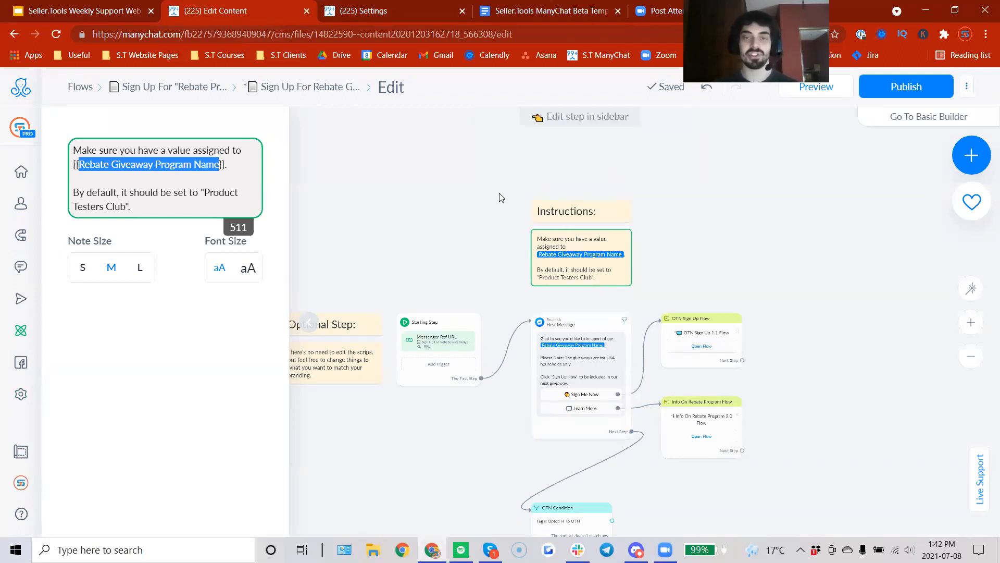
left_click(484, 257)
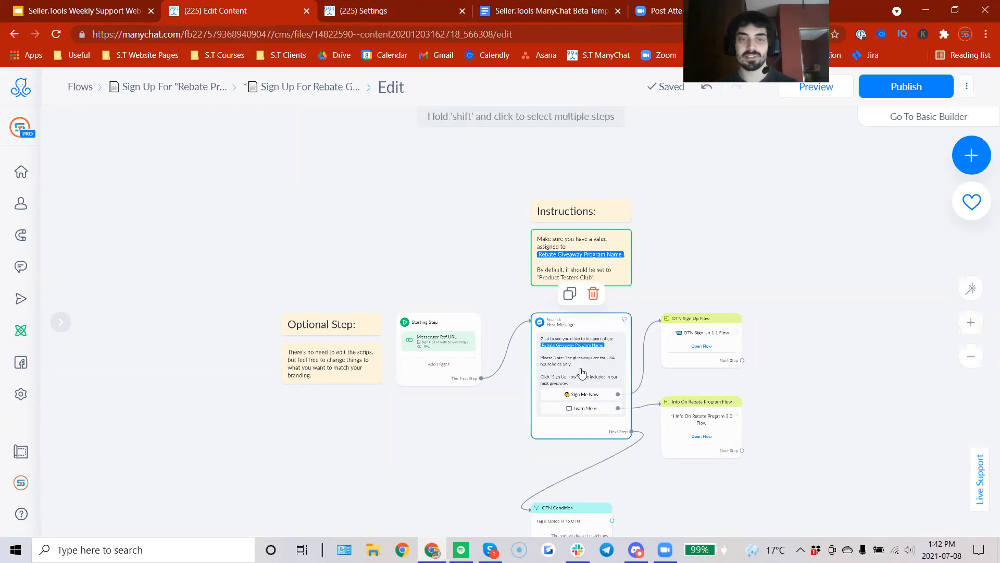
scroll(494, 417, "down", 1)
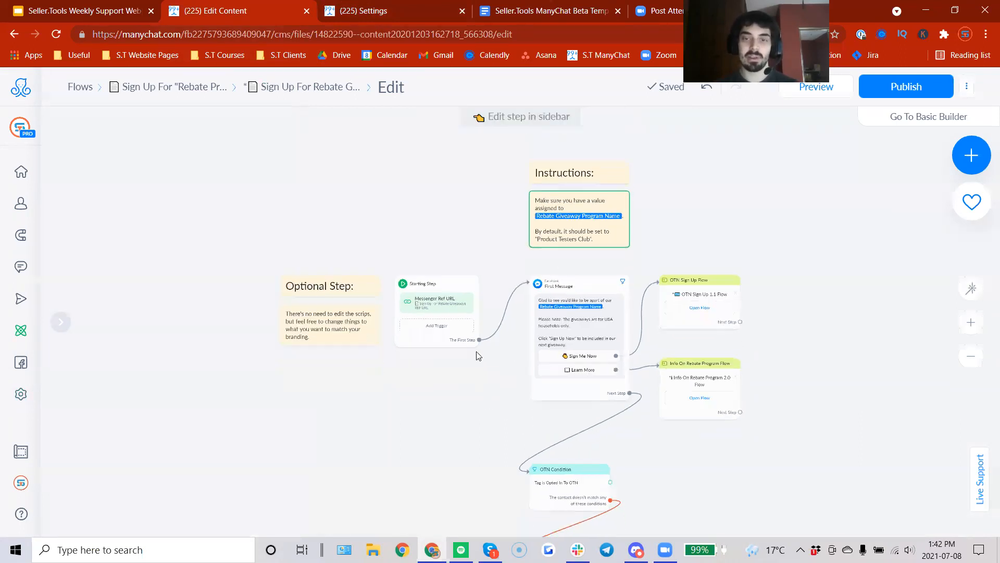
Check the Rebate Giveaway Program Name bot field's value in the settings, and return to the flow to open its First Message step
left_click(404, 6)
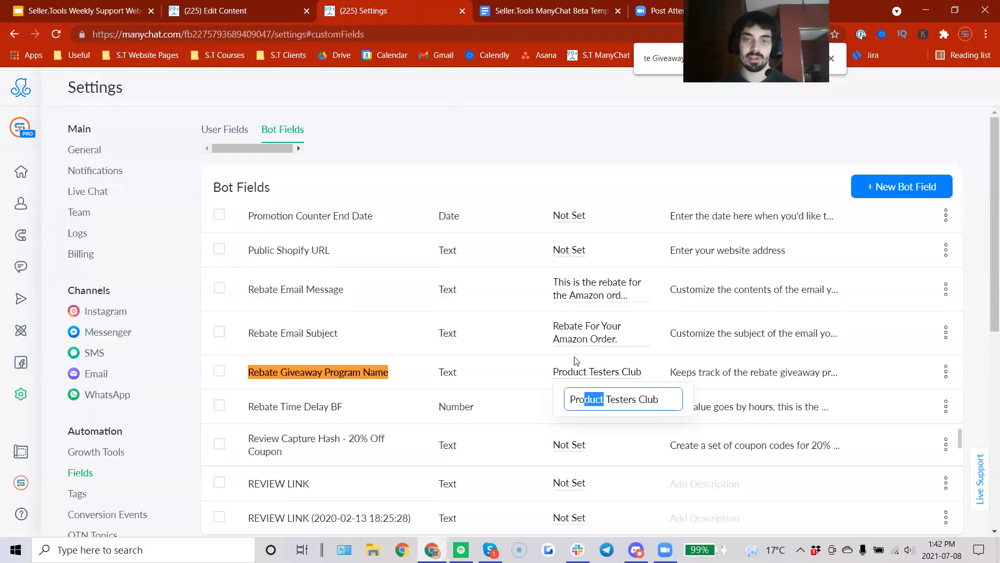
left_click(253, 6)
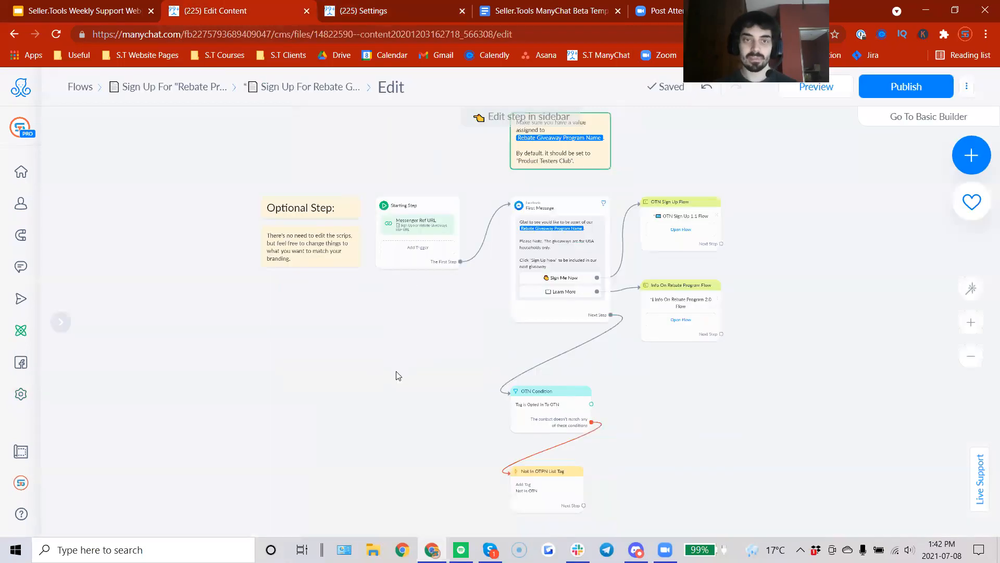
left_click(503, 281)
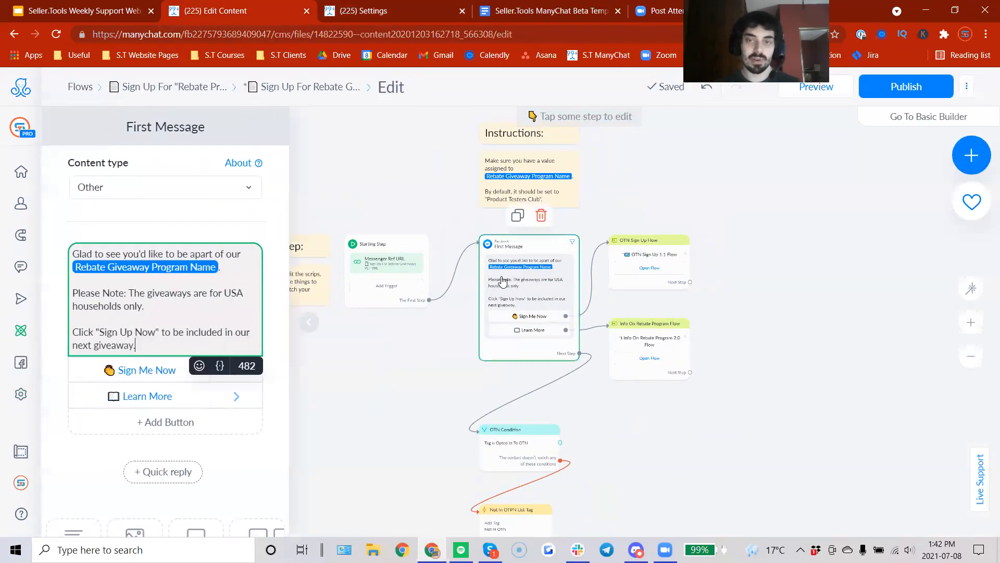
Review the First Message text, especially the note limiting the giveaways to USA households, and close the step's editor
left_click_drag(163, 307, 137, 285)
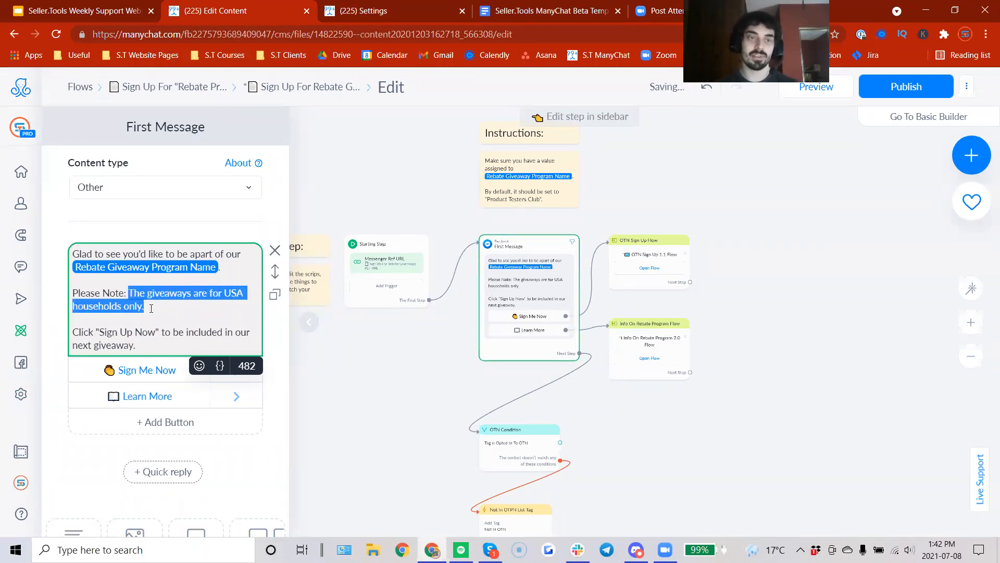
left_click(151, 309)
left_click_drag(151, 309, 134, 296)
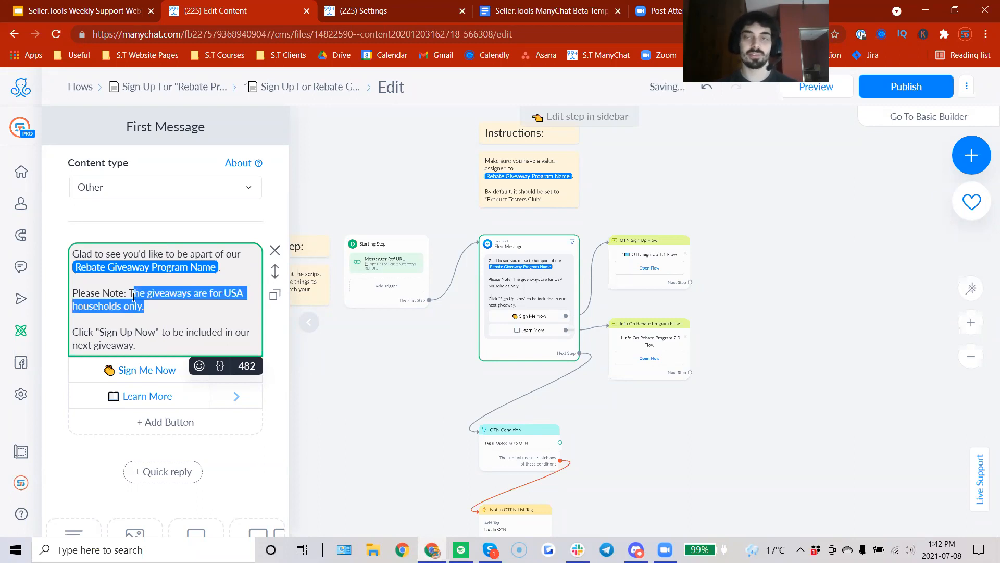
left_click(148, 306)
left_click_drag(149, 306, 79, 288)
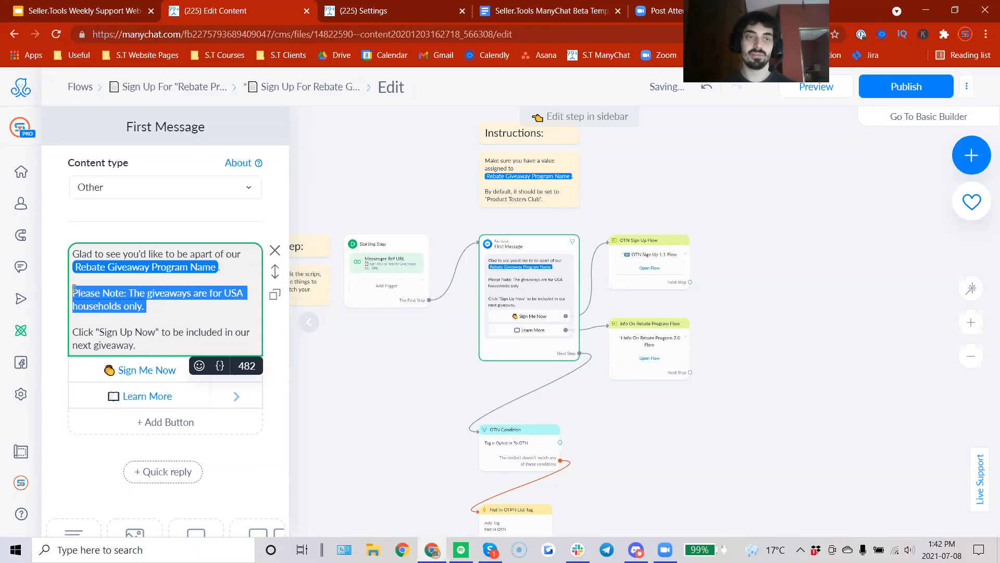
left_click(166, 310)
left_click_drag(158, 309, 76, 291)
left_click(169, 317)
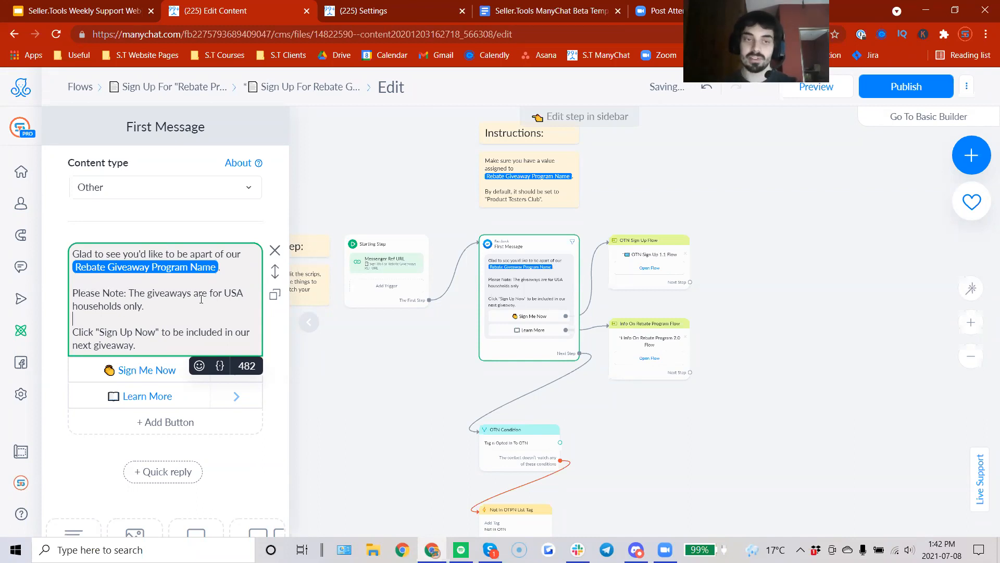
left_click(328, 324)
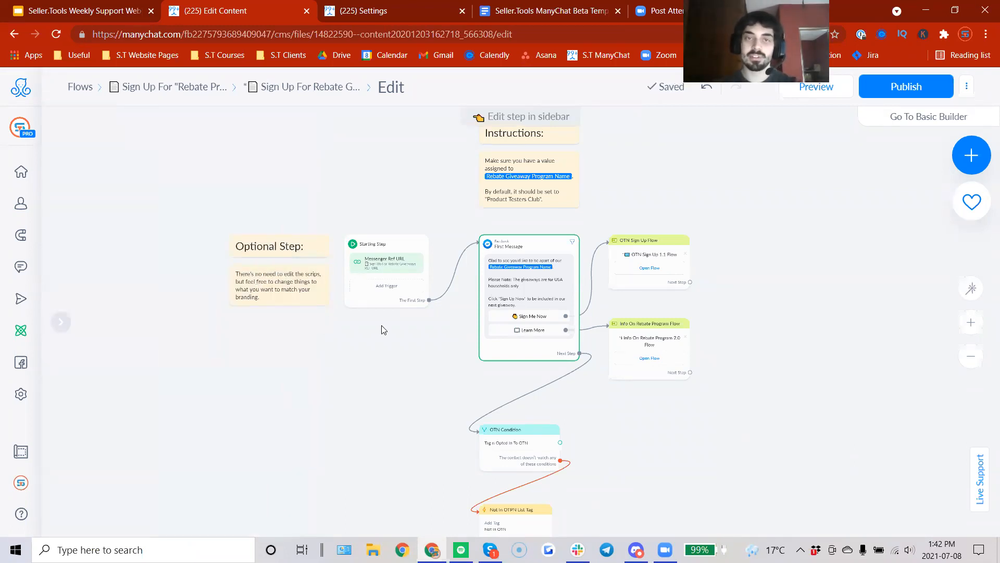
left_click(504, 284)
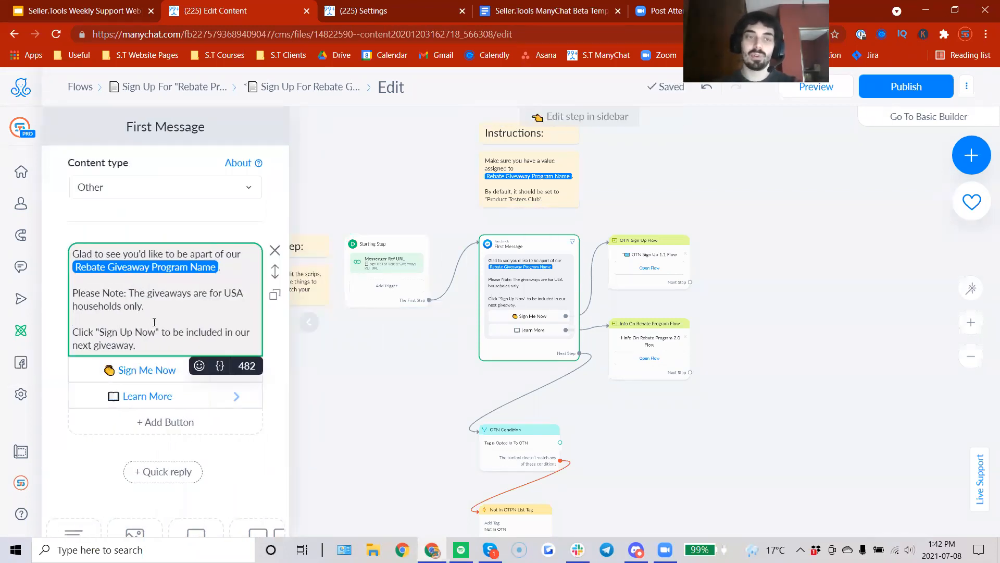
left_click(316, 333)
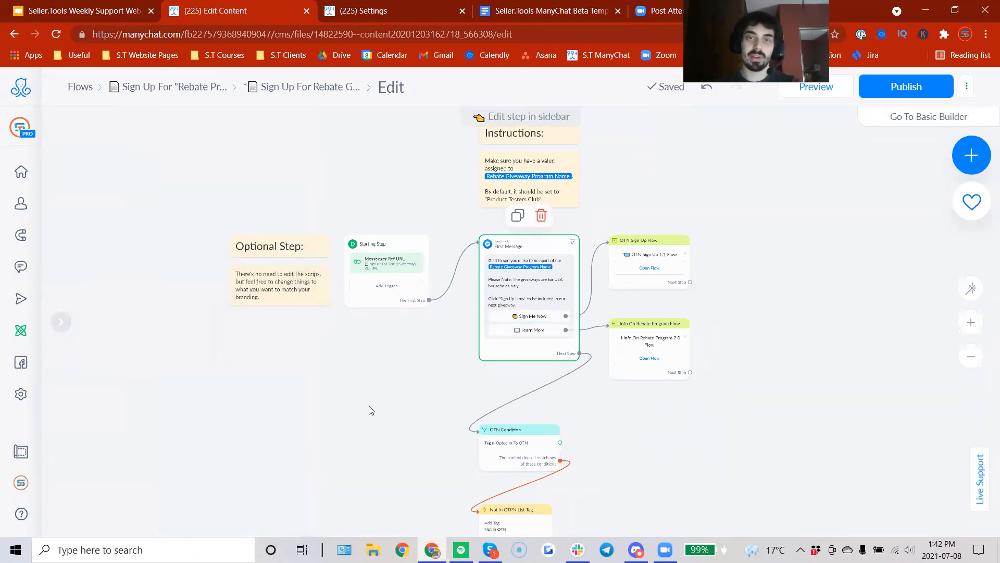
left_click_drag(370, 406, 351, 420)
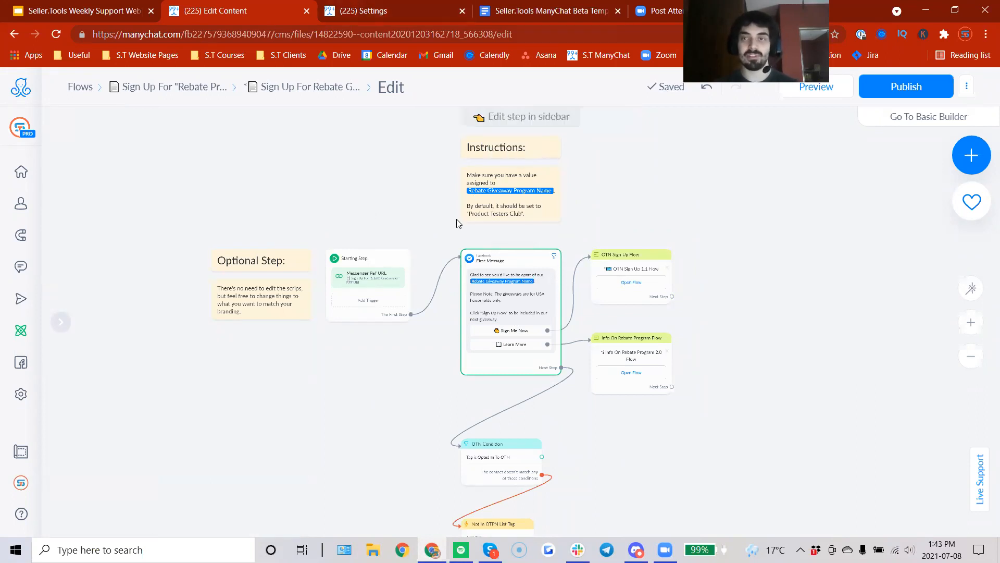
Publish the flow and remove the leading asterisk from its name, Sign Up For Rebate Giveaways 5.0 Flow
left_click(906, 86)
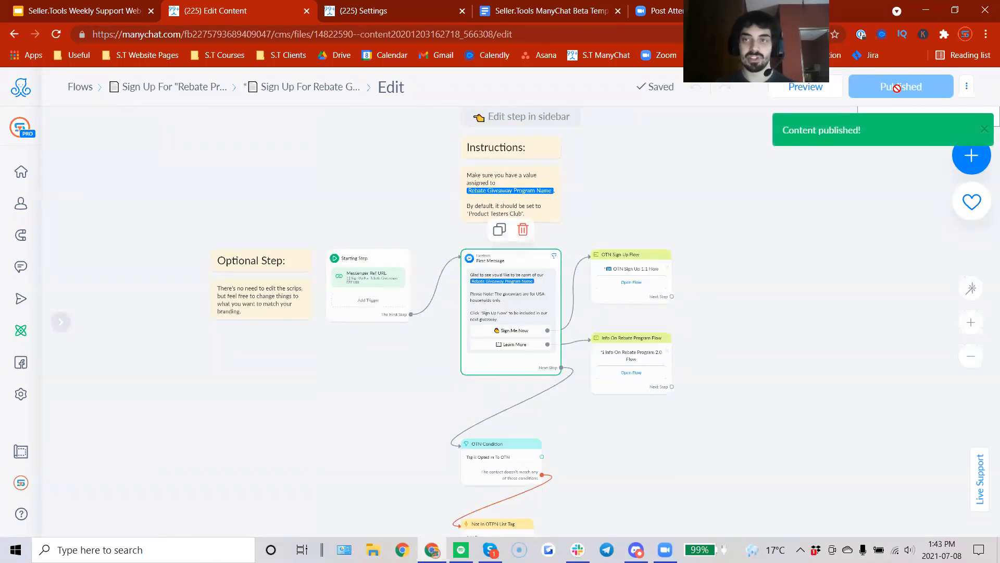
left_click(288, 86)
left_click(318, 94)
left_click(254, 87)
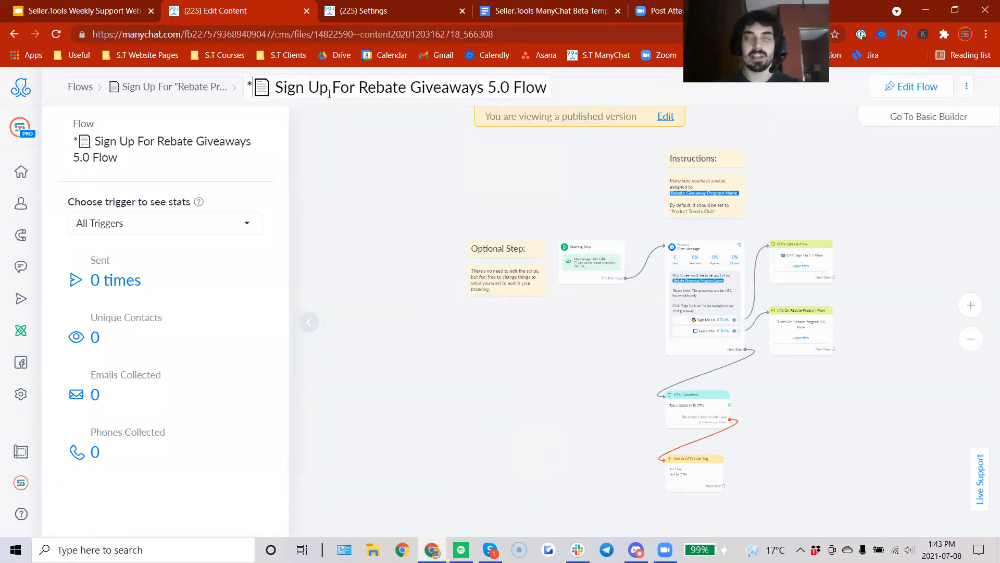
left_click(461, 183)
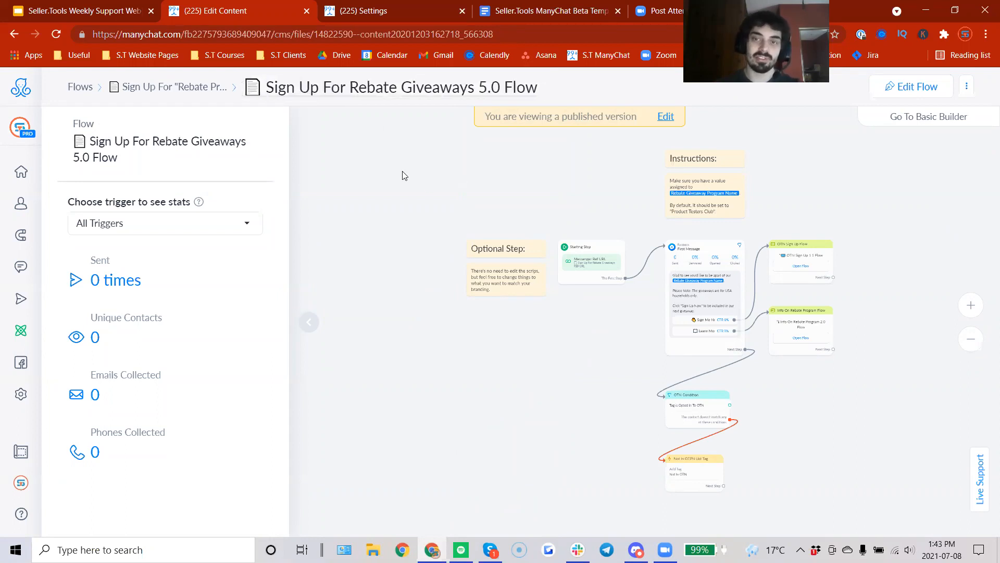
Return to the Sign Up For "Rebate Program" template folder and open OTN Sign Up 1.1 Flow for editing
left_click(187, 91)
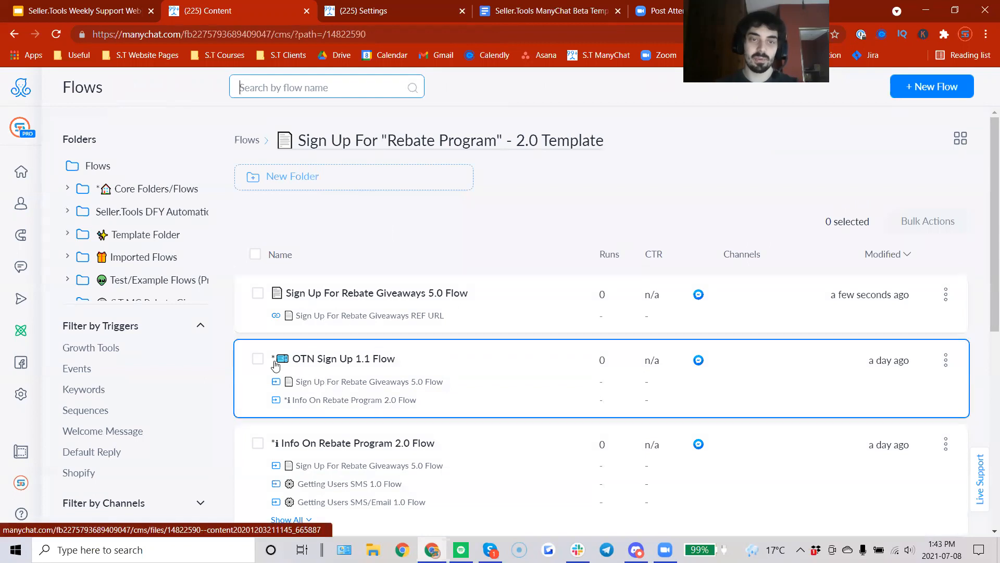
left_click(330, 365)
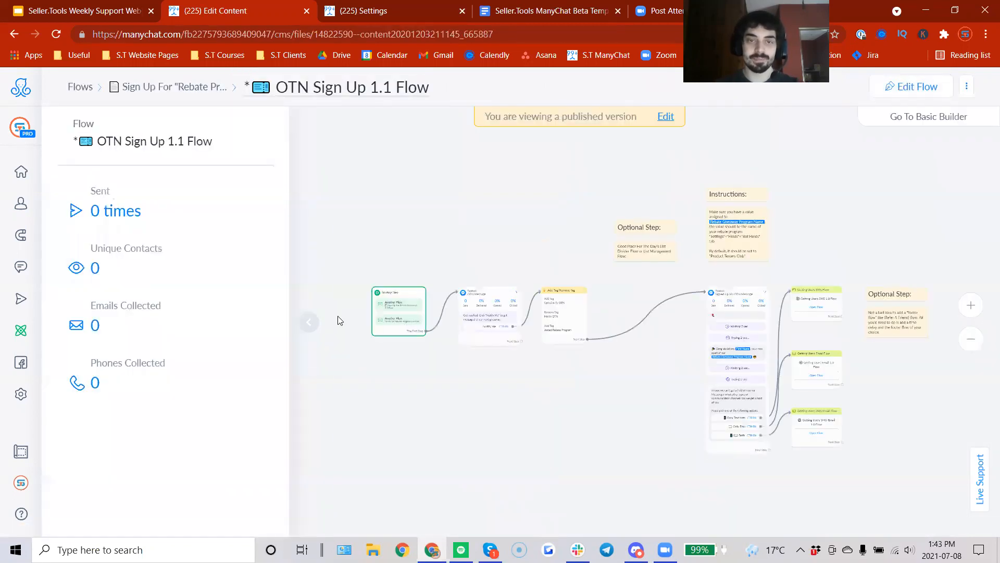
left_click(308, 323)
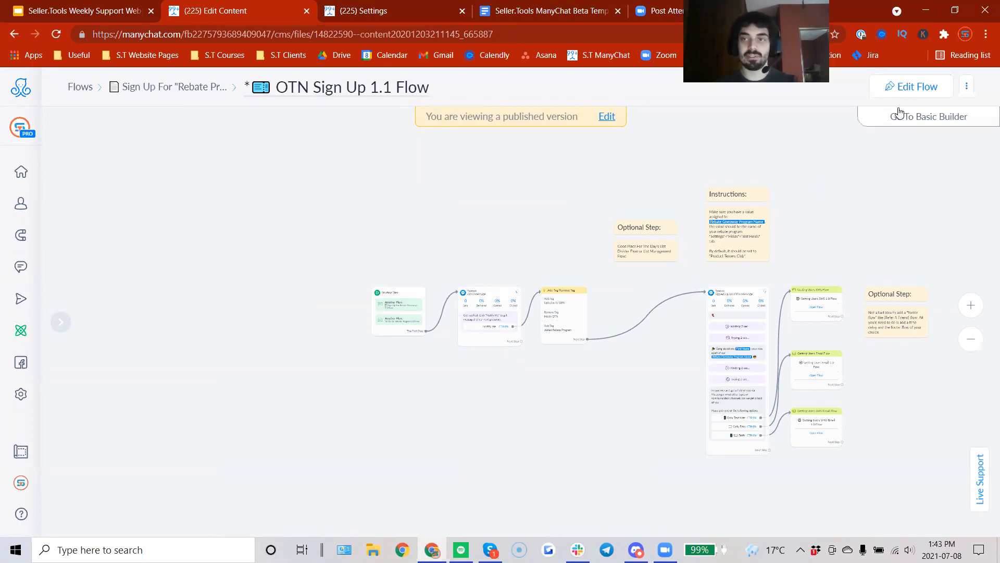
left_click(894, 86)
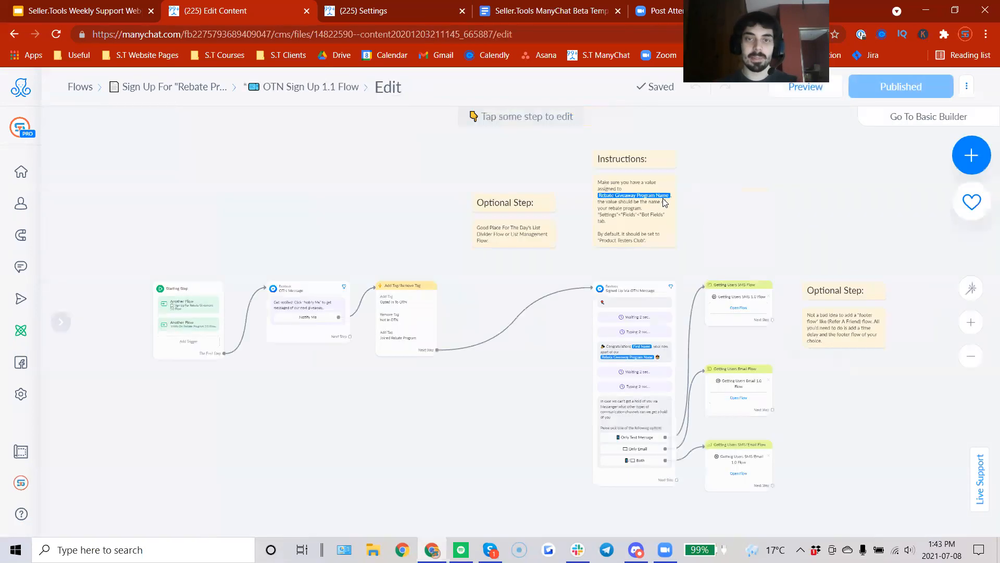
Review the tags set and removed by the Add Tag/Remove Tag step, including Joined Rebate Program, and close the step
left_click_drag(341, 216, 441, 243)
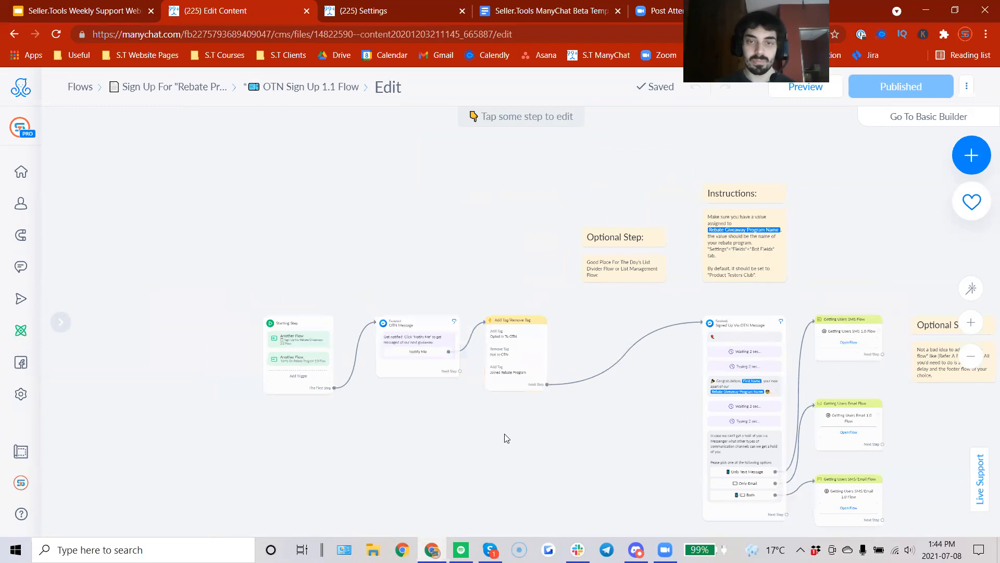
left_click(503, 344)
left_click_drag(191, 340, 272, 349)
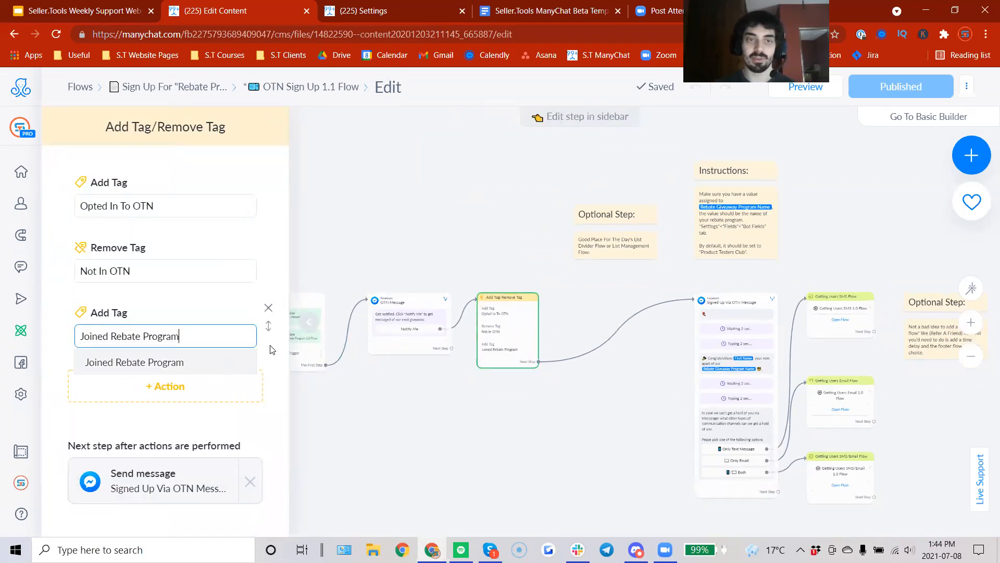
left_click(304, 318)
left_click_drag(562, 428, 478, 421)
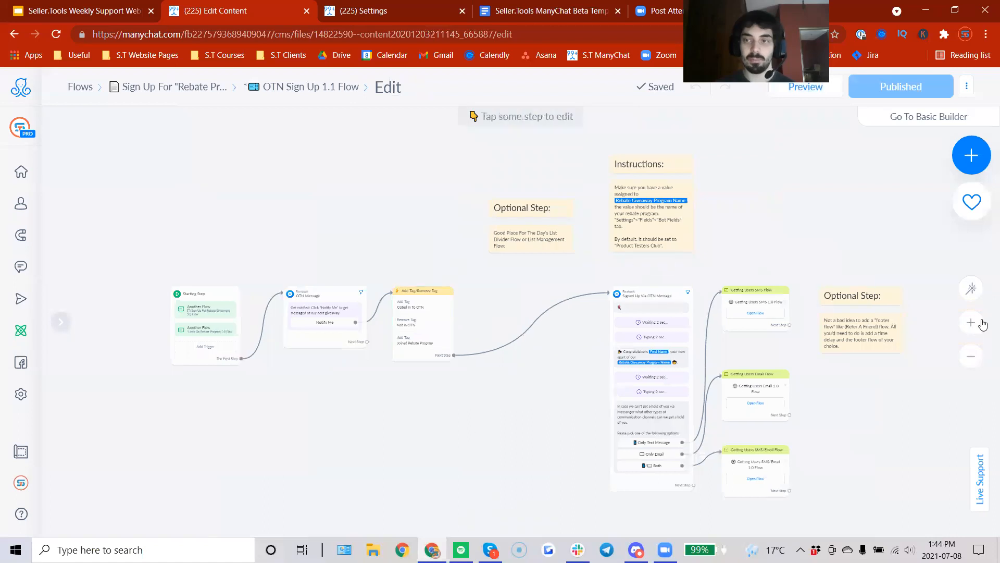
Insert a Start Flow step running List Management 1.0 Flow between the Add Tag/Remove Tag step and Signed Up Via OTN Message
left_click(971, 321)
left_click_drag(539, 217, 522, 267)
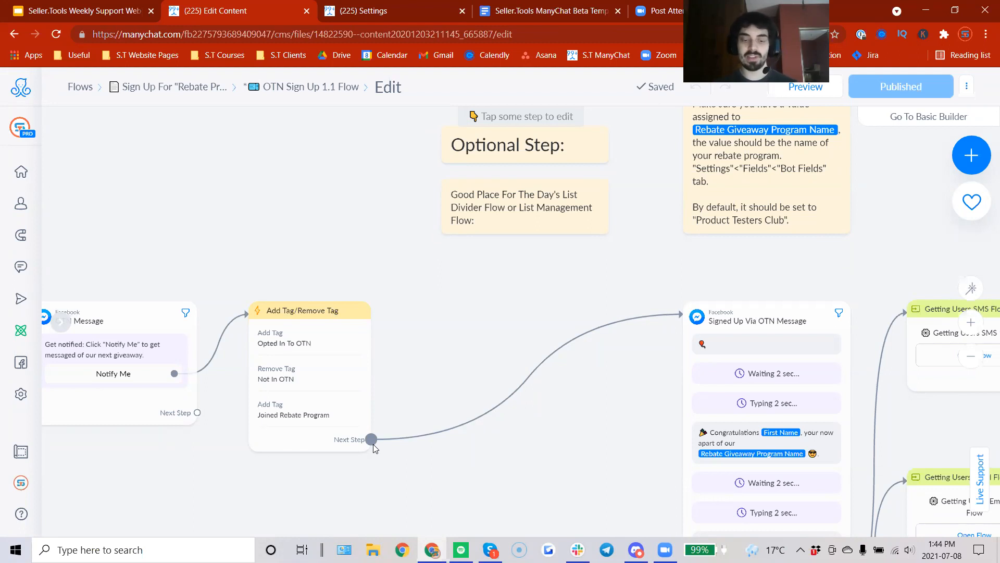
left_click_drag(372, 439, 431, 311)
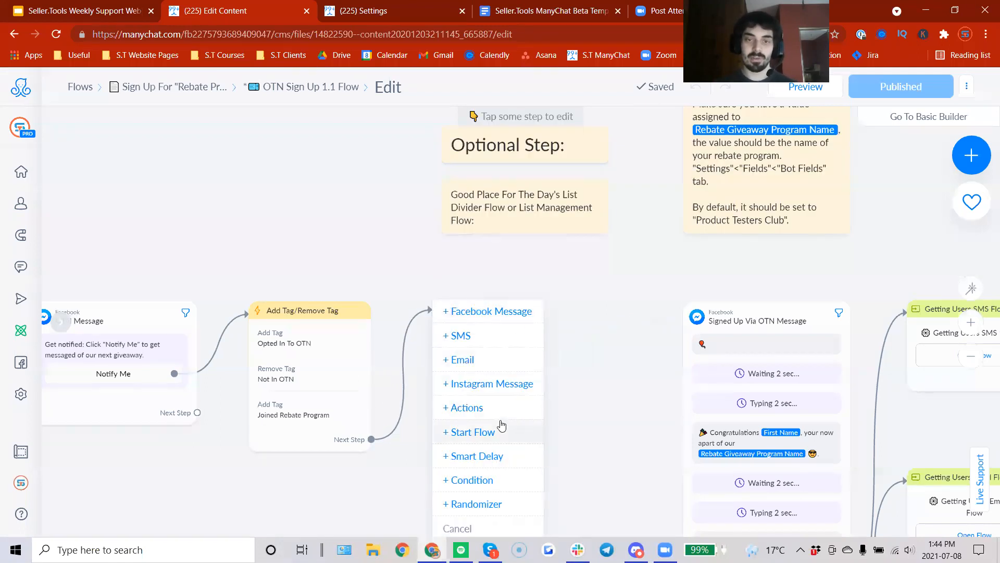
left_click(476, 433)
left_click(183, 197)
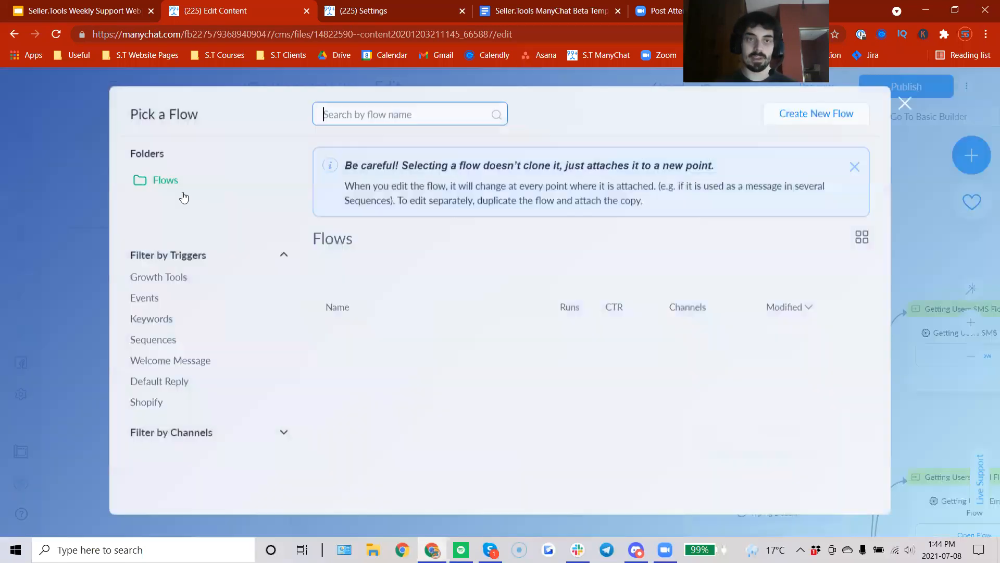
left_click(428, 268)
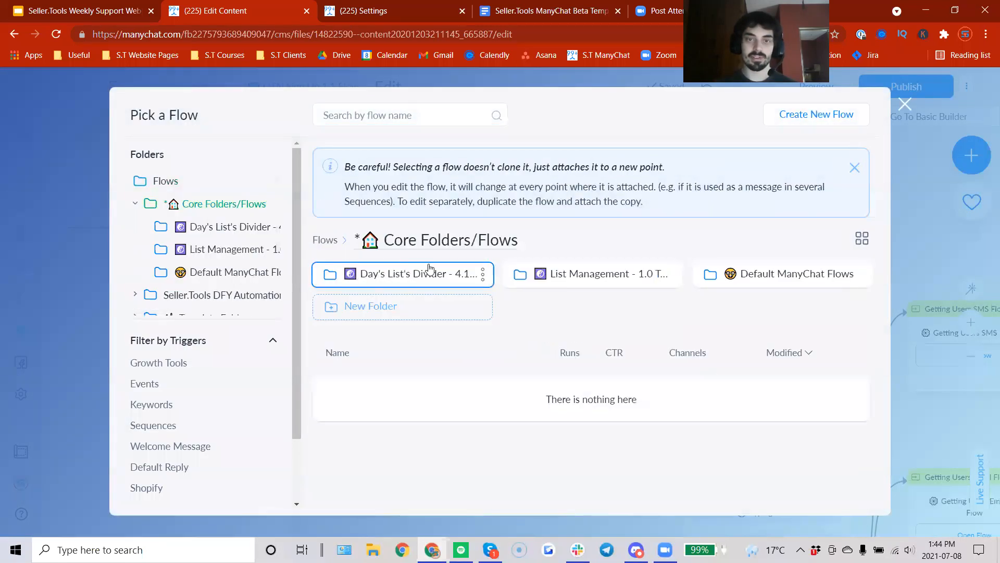
left_click(598, 275)
left_click(422, 377)
left_click(699, 484)
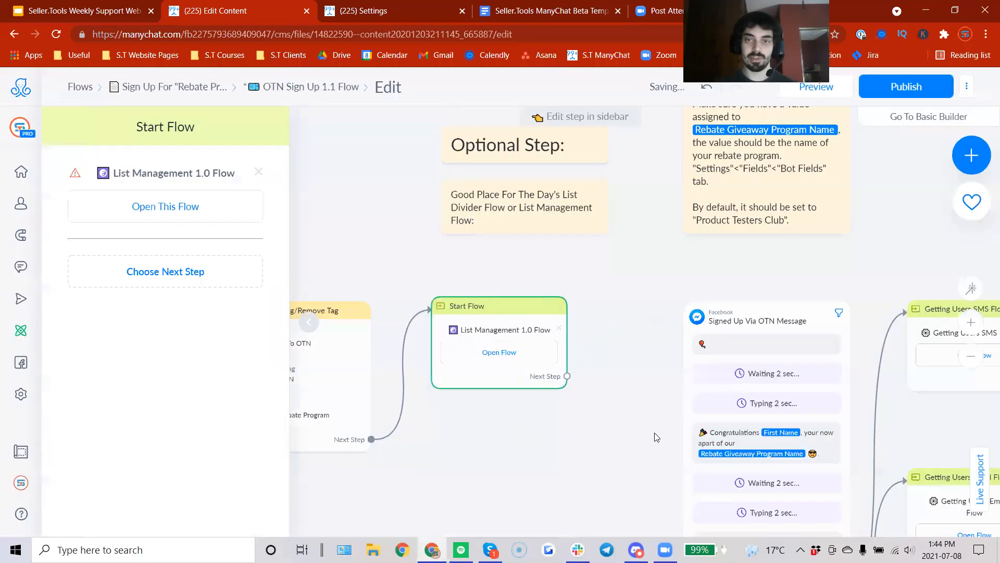
left_click_drag(501, 331, 511, 336)
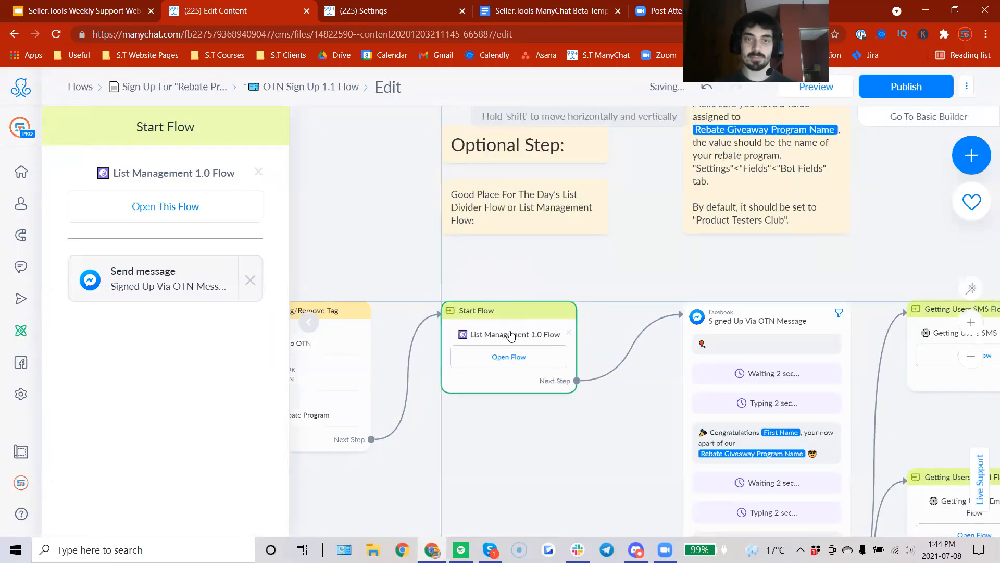
left_click(497, 428)
Review the path from the OTN Message through the list management step, and the Instructions note on Rebate Giveaway Program Name
left_click_drag(664, 277, 589, 328)
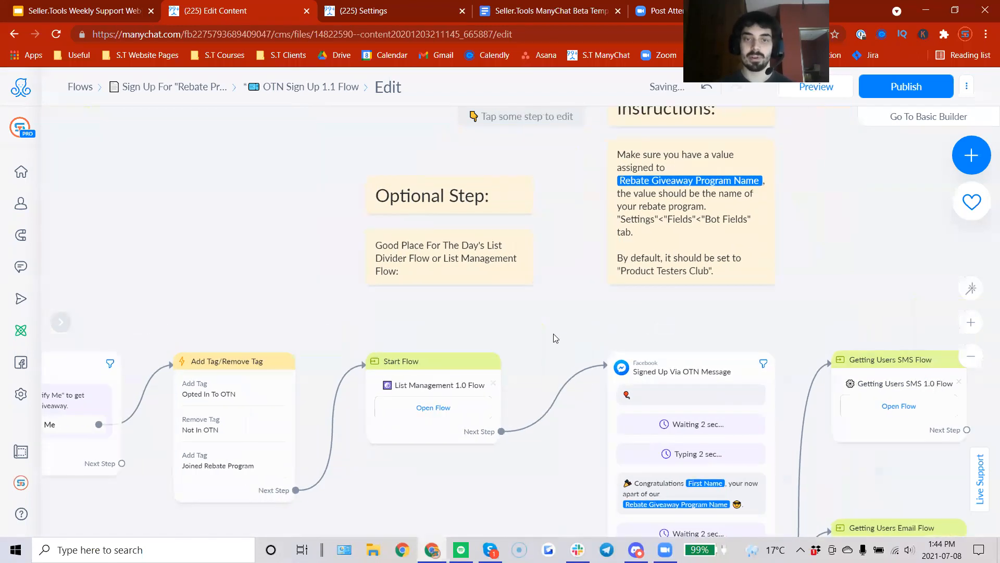
left_click_drag(254, 252, 440, 284)
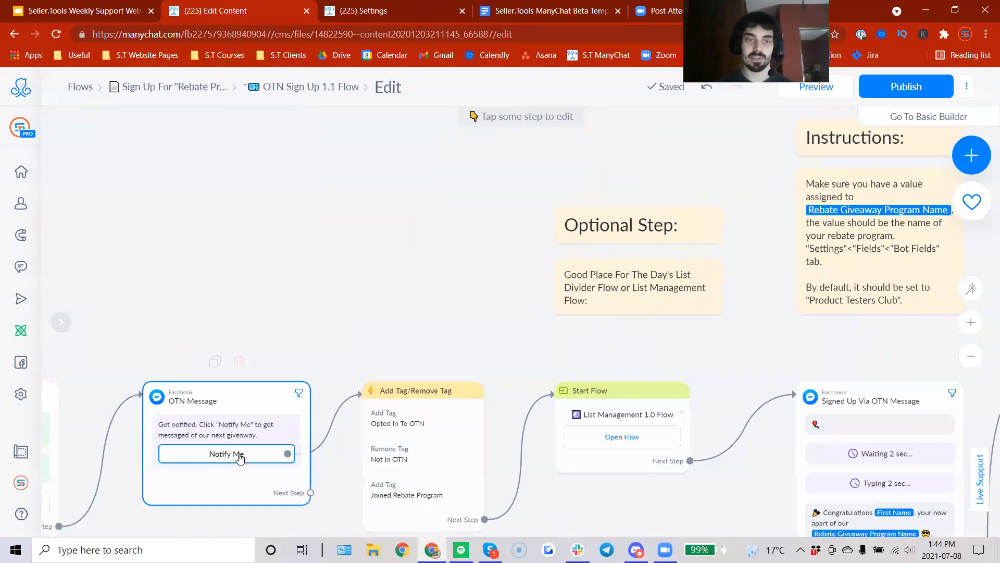
left_click_drag(514, 272, 461, 195)
left_click_drag(604, 452, 385, 419)
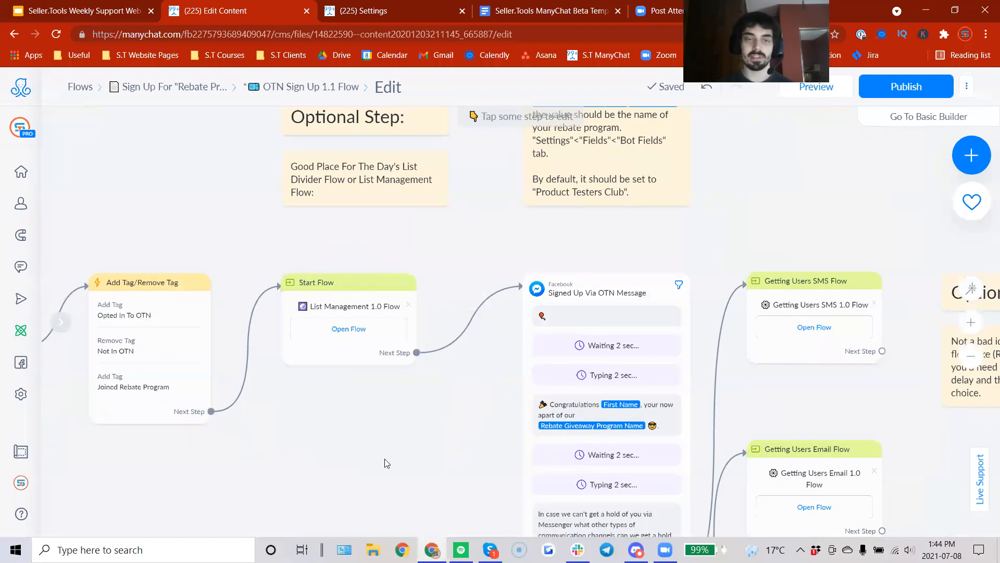
left_click_drag(385, 458, 355, 484)
left_click_drag(465, 282, 440, 384)
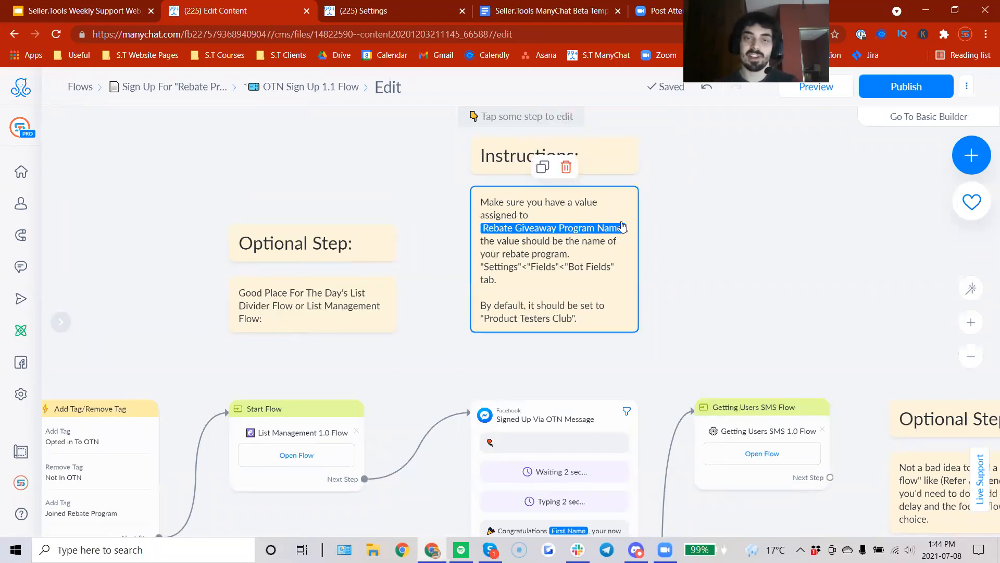
Examine the optional footer flow note and the SMS and email flows linked from Signed Up Via OTN Message
left_click_drag(761, 315, 719, 243)
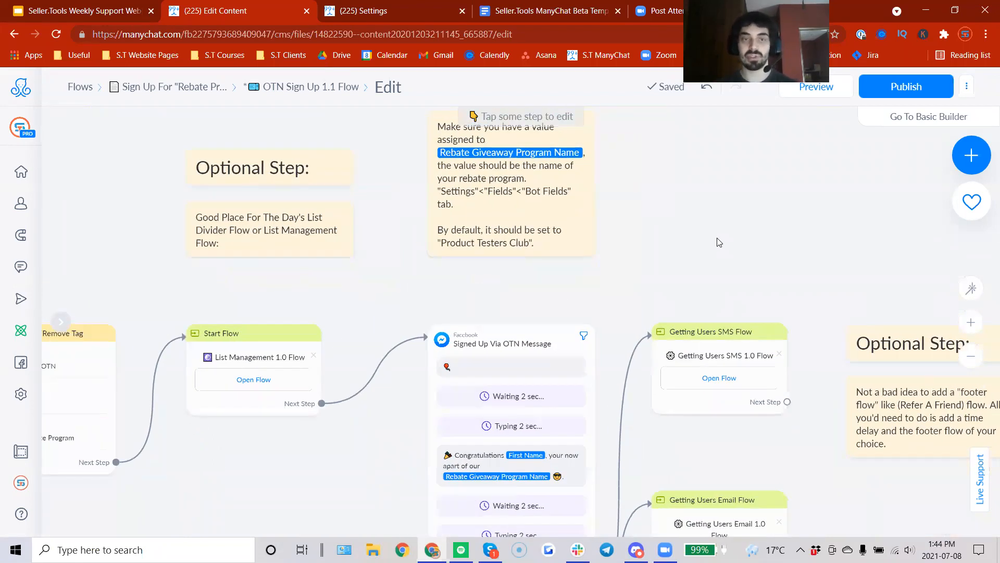
scroll(832, 272, "right", 4)
scroll(833, 272, "down", 4)
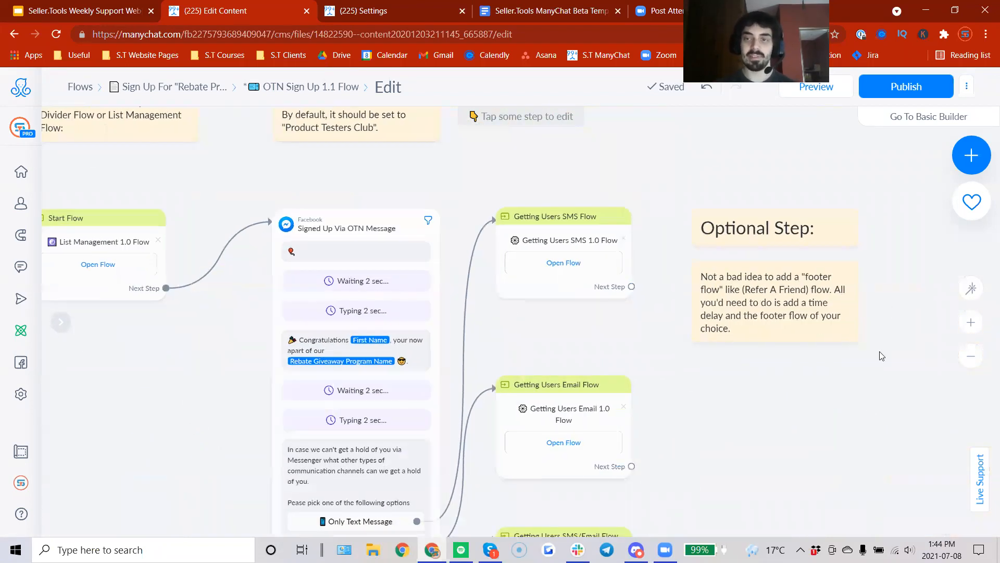
left_click_drag(832, 342, 821, 356)
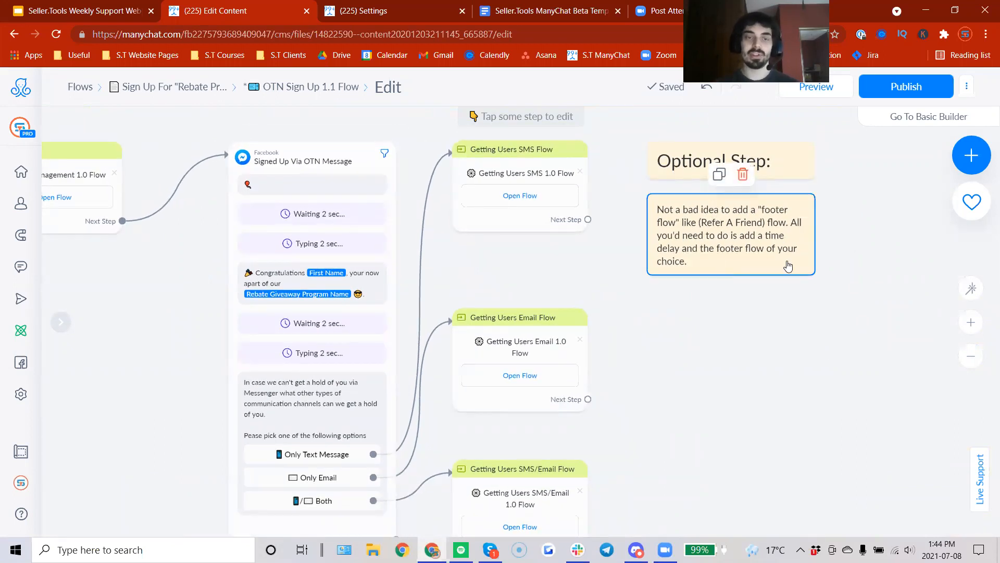
scroll(696, 271, "down", 2)
scroll(696, 270, "right", 1)
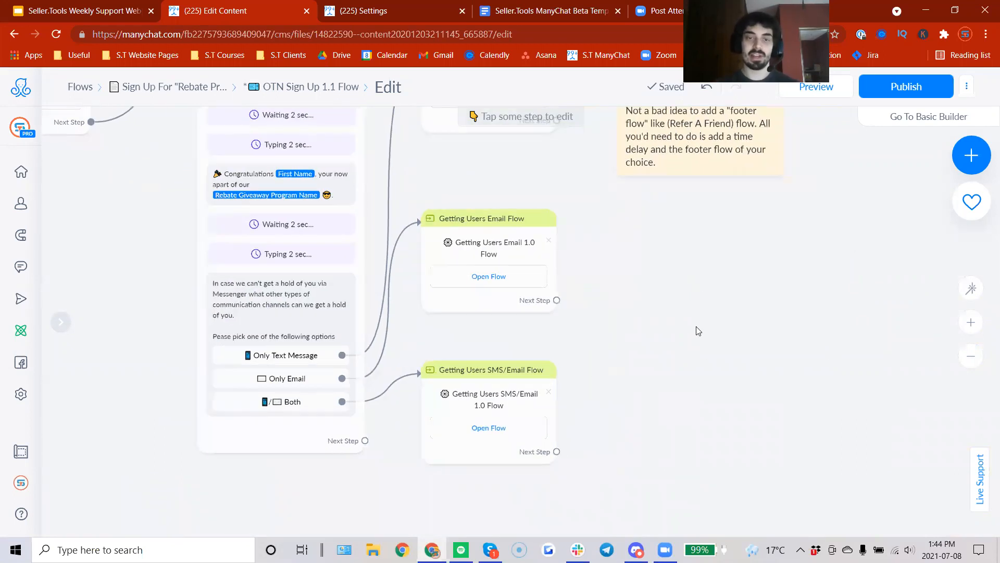
left_click(367, 439)
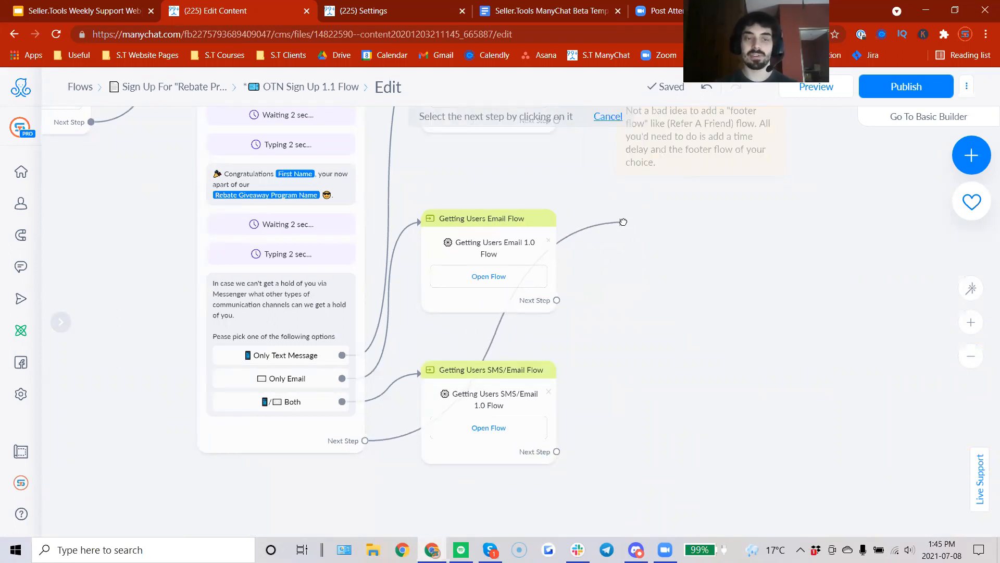
left_click(624, 222)
left_click_drag(627, 223, 624, 287)
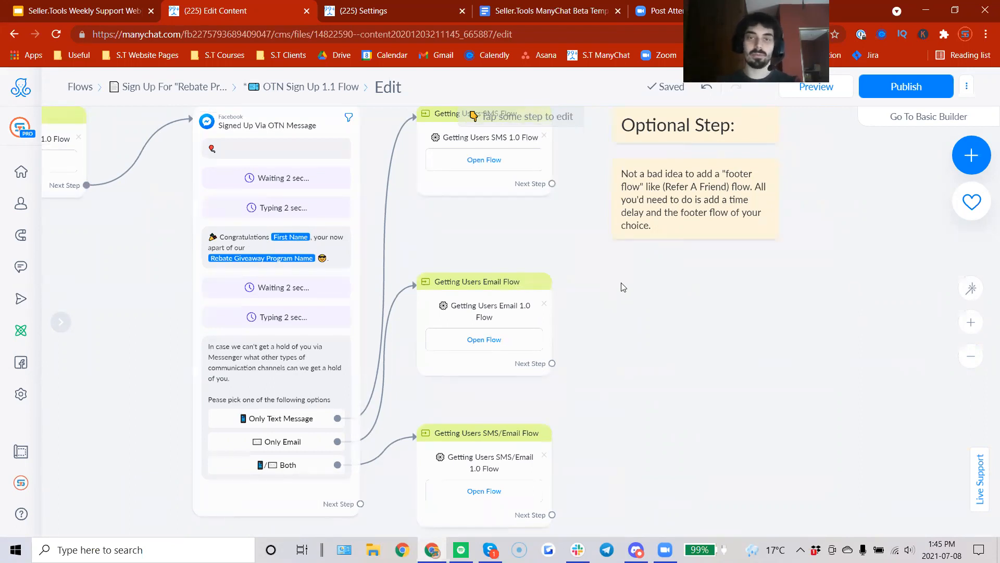
Review the path from OTN Message through the tag and List Management steps to Signed Up Via OTN Message and the optional footer note
left_click_drag(551, 237, 628, 297)
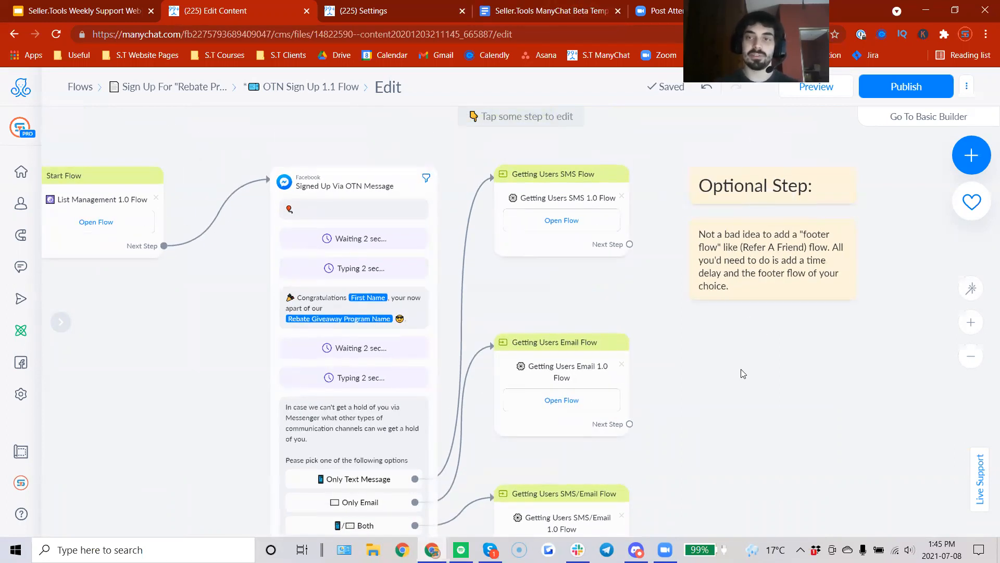
scroll(607, 206, "down", 2)
left_click_drag(607, 205, 678, 247)
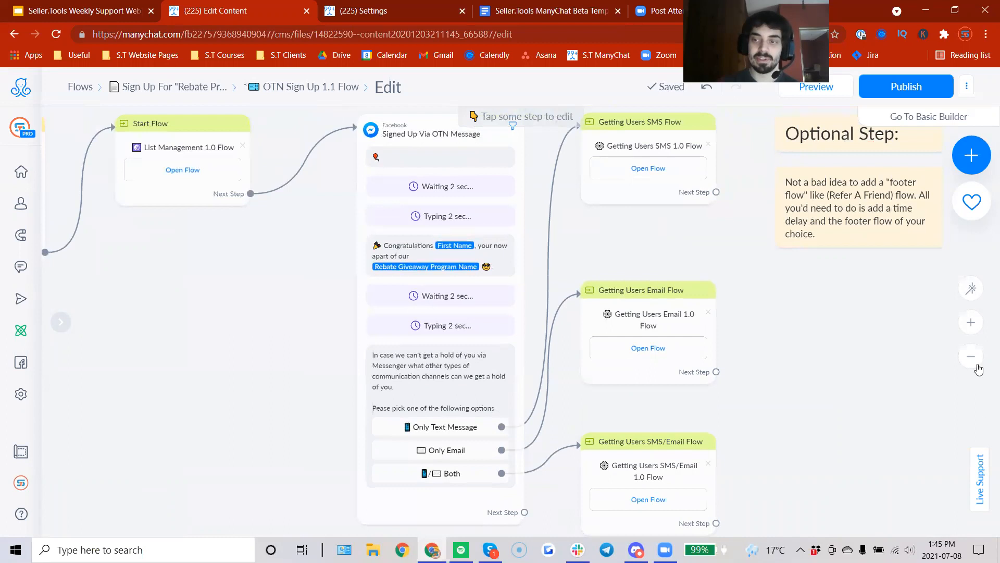
left_click_drag(243, 356, 496, 393)
left_click(465, 391)
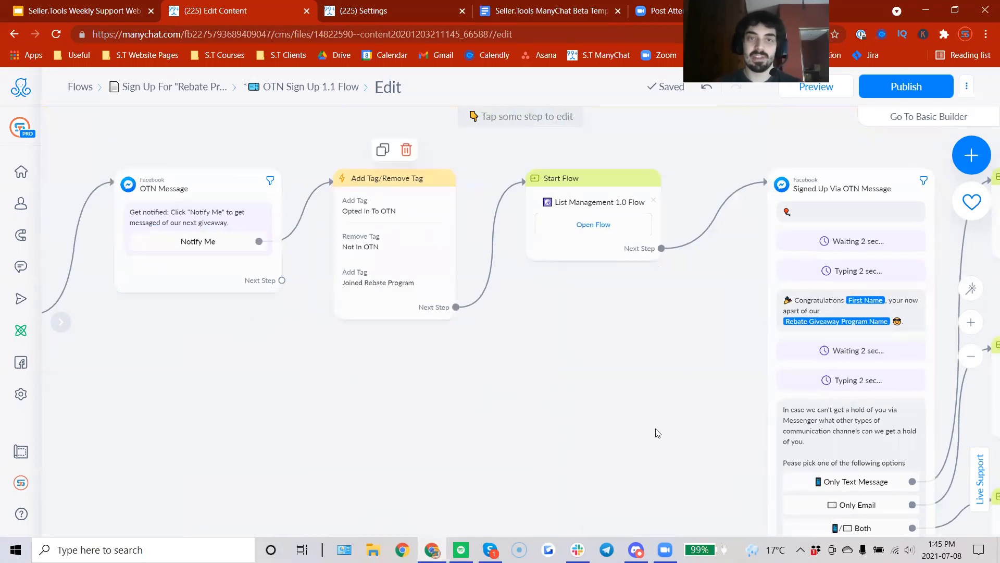
left_click_drag(652, 434, 386, 328)
left_click(557, 201)
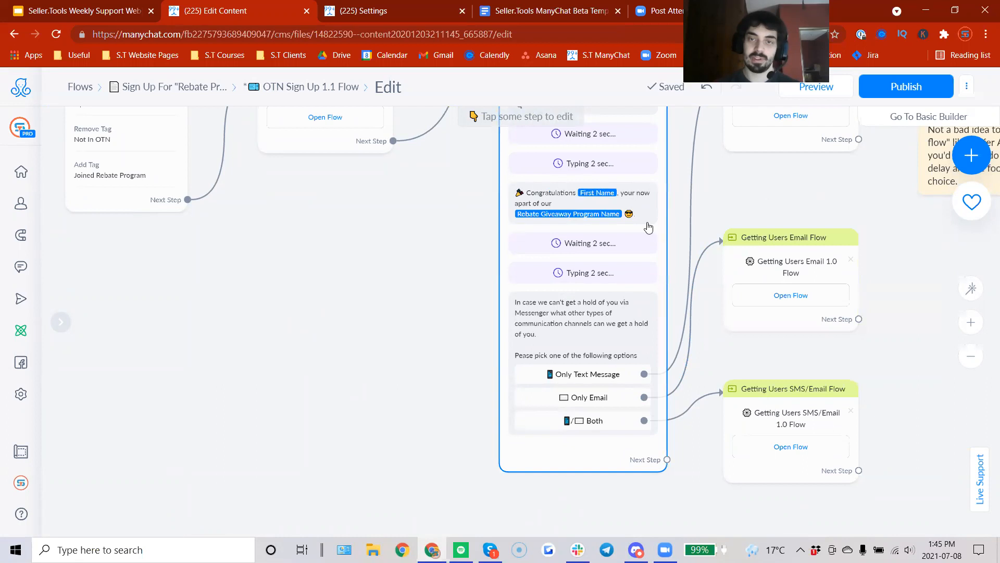
left_click_drag(459, 338, 421, 327)
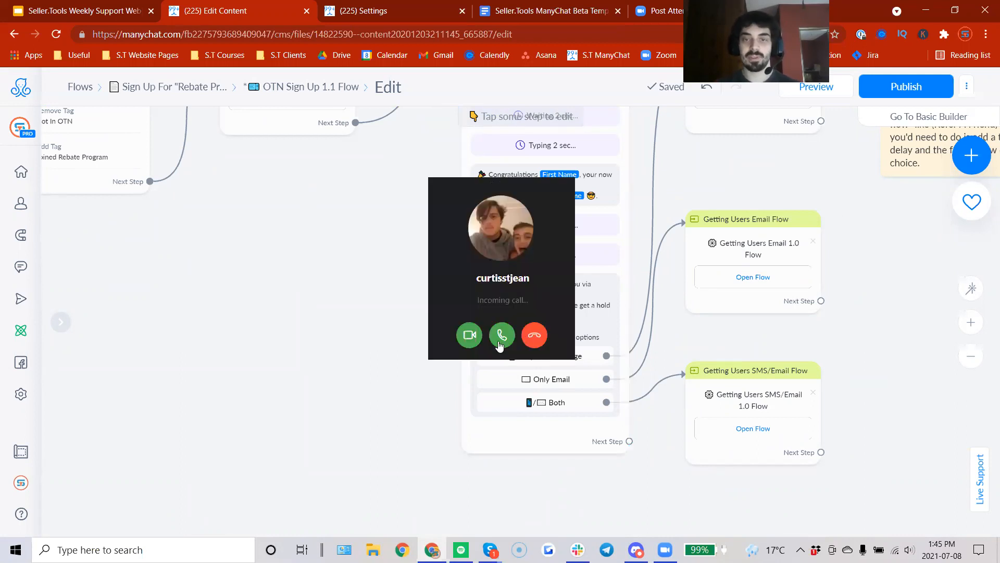
Decline the incoming calls that cover the flow canvas
left_click(523, 337)
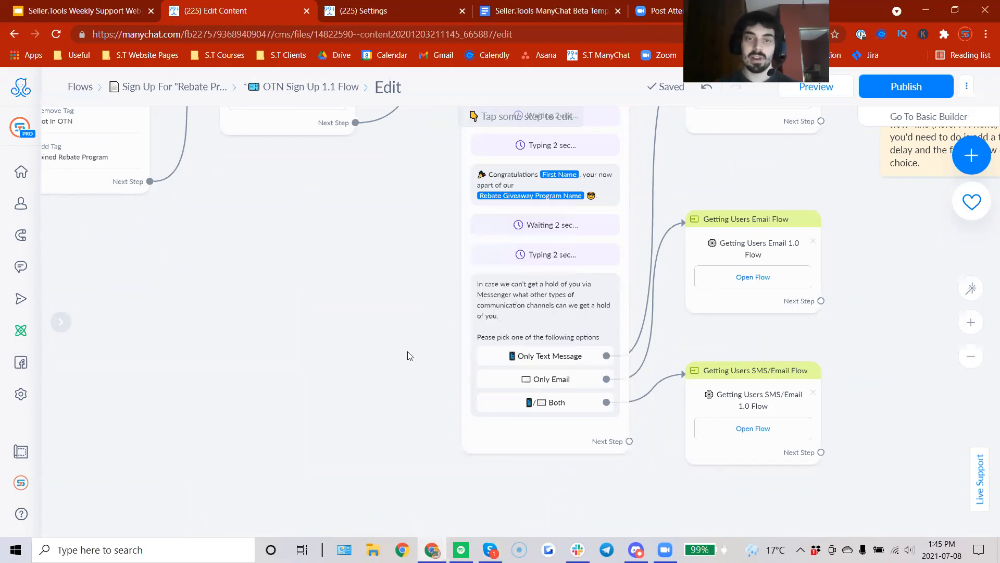
left_click_drag(408, 351, 388, 348)
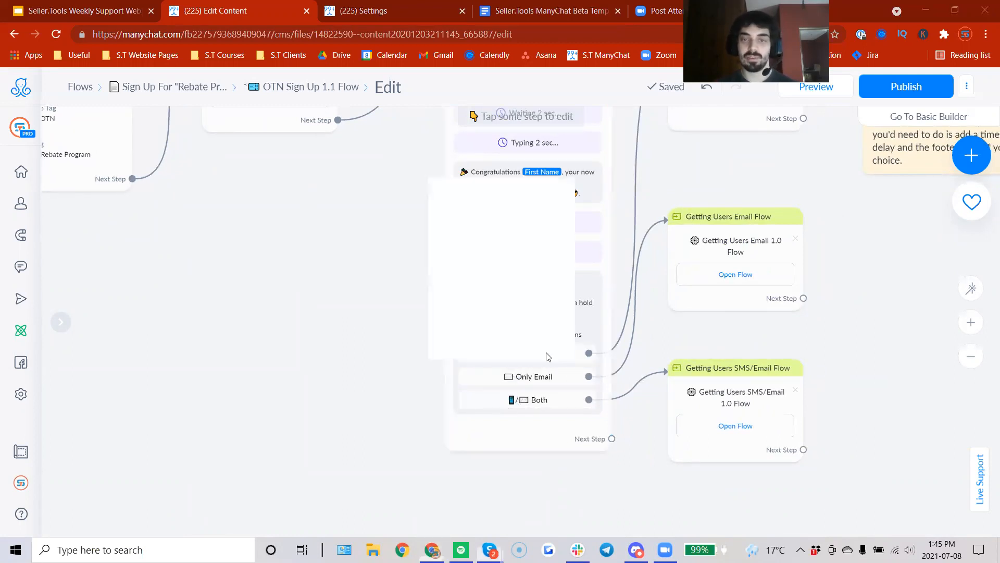
left_click(534, 337)
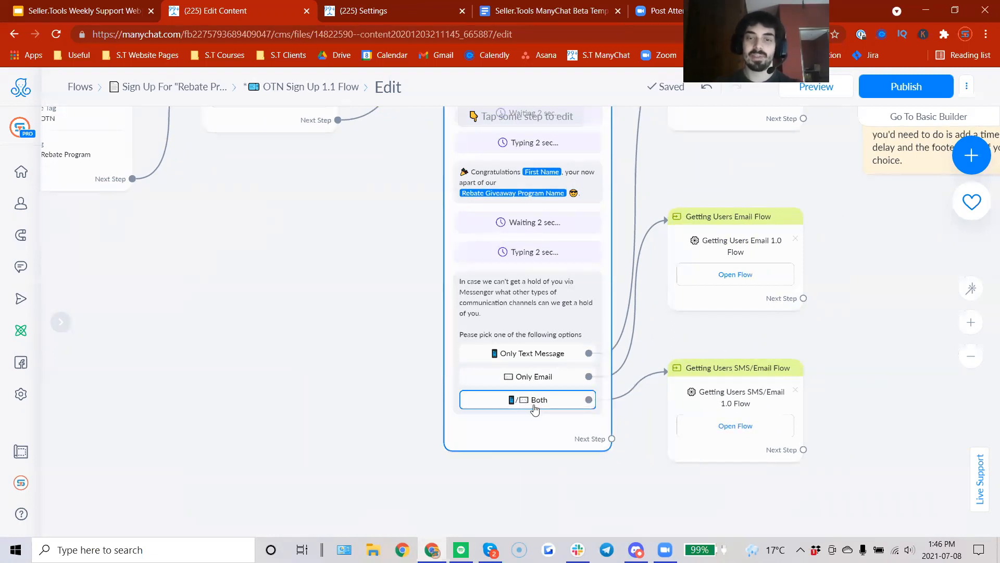
Review the Only Text Message, Only Email and Both options in Signed Up Via OTN Message and the flows they lead to
left_click(416, 486)
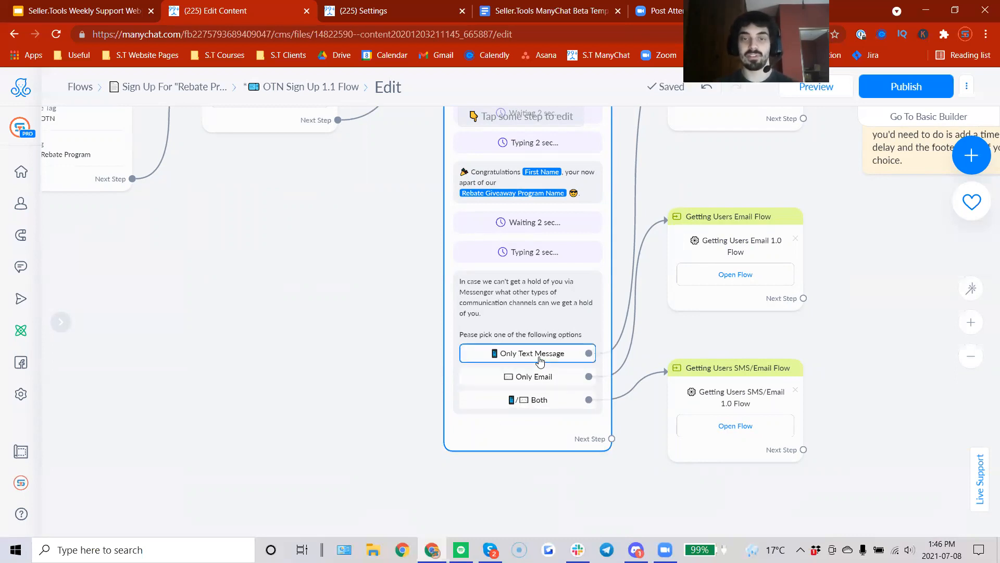
left_click_drag(675, 340, 621, 383)
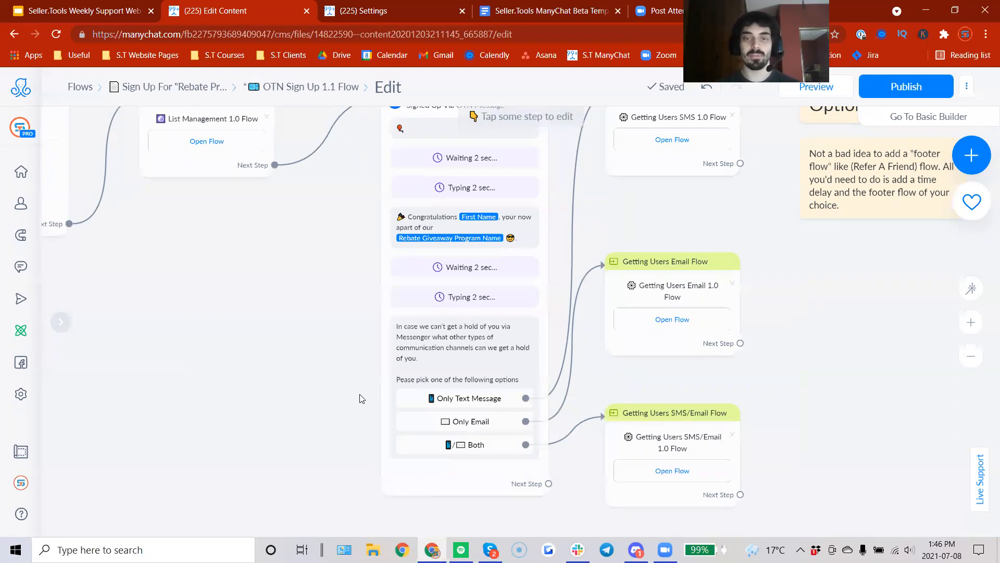
left_click_drag(333, 345, 428, 363)
left_click_drag(318, 356, 570, 374)
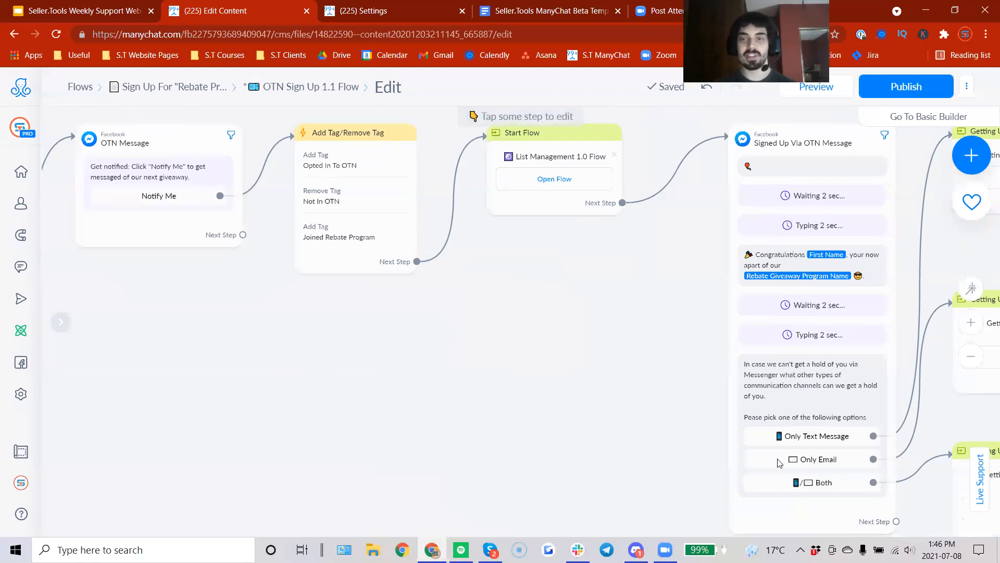
left_click_drag(664, 430, 503, 427)
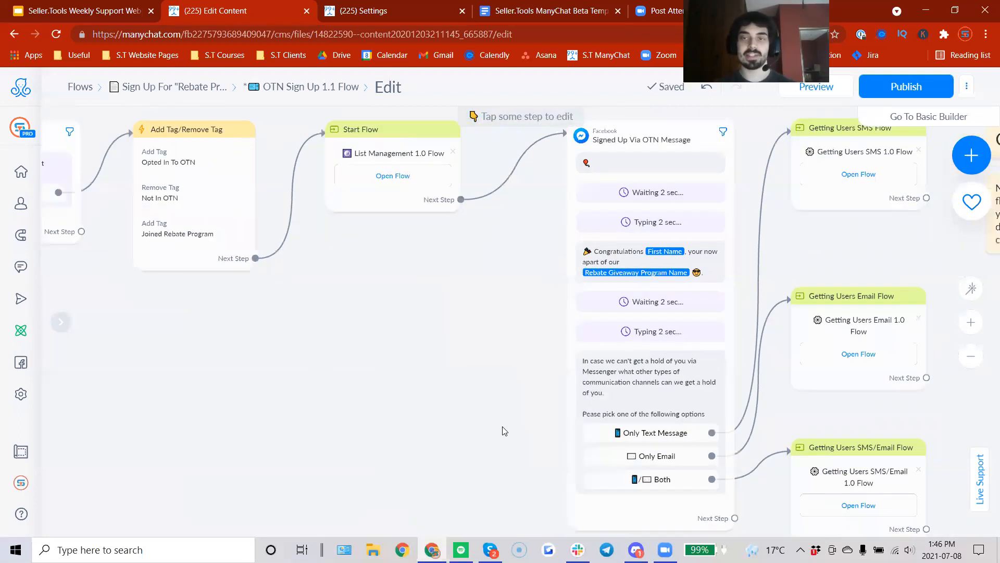
left_click_drag(836, 260, 736, 255)
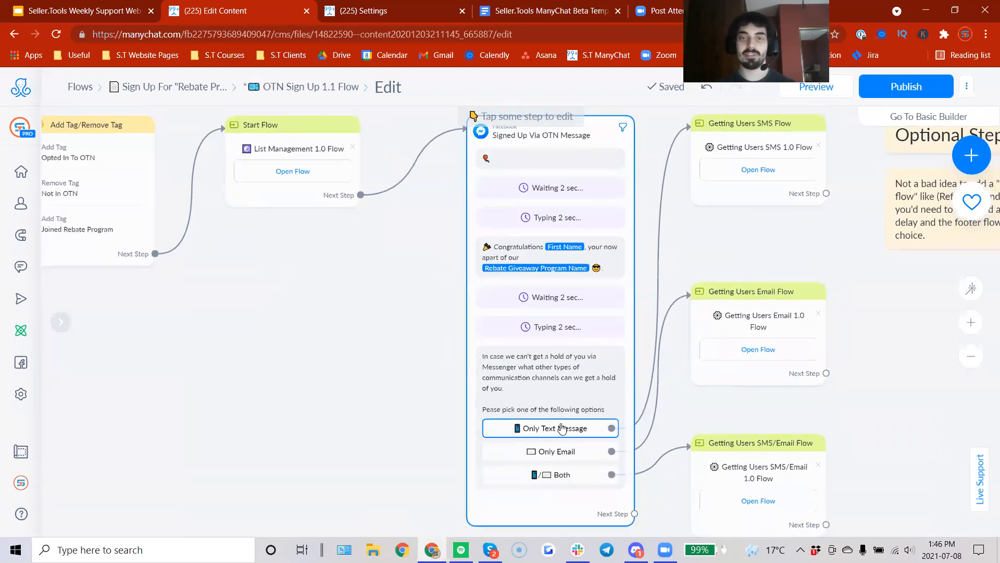
Publish OTN Sign Up 1.1 Flow and remove the asterisk from the start of its name
left_click(893, 93)
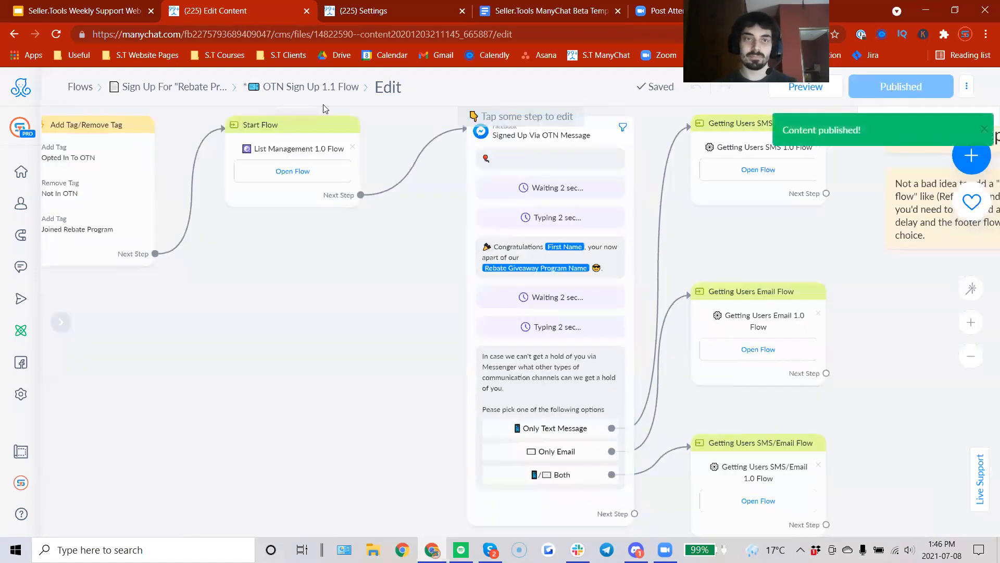
left_click(319, 87)
triple_click(259, 88)
key("Right")
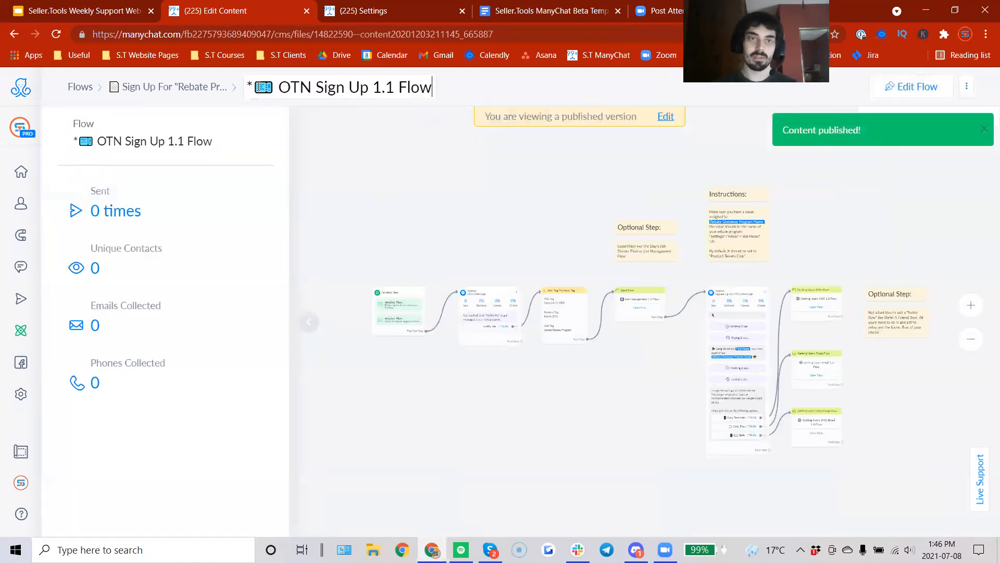
key("Return")
Return to the Sign Up For "Rebate Program" - 2.0 Template folder and open Info On Rebate Program 2.0 Flow for editing
left_click(174, 88)
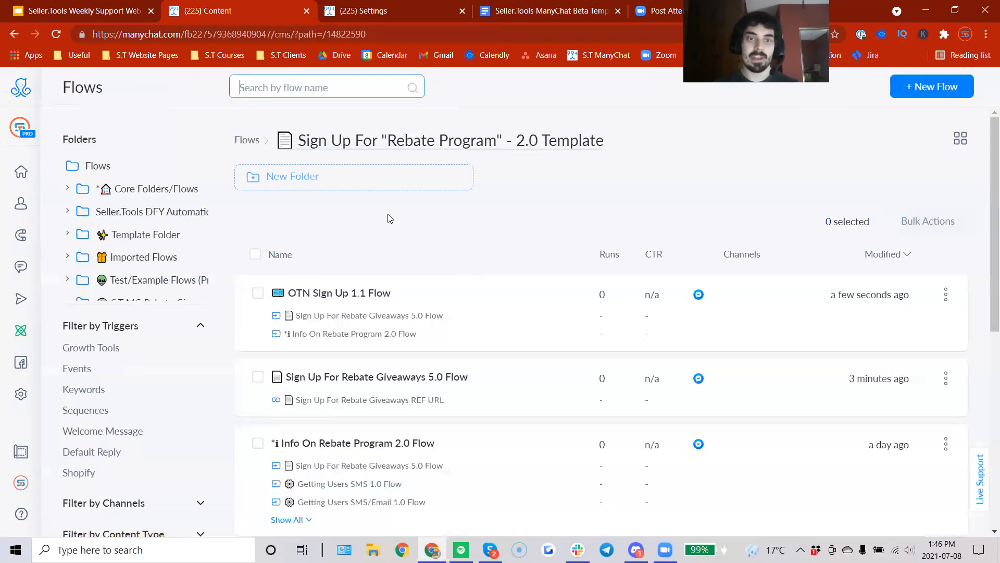
left_click(480, 435)
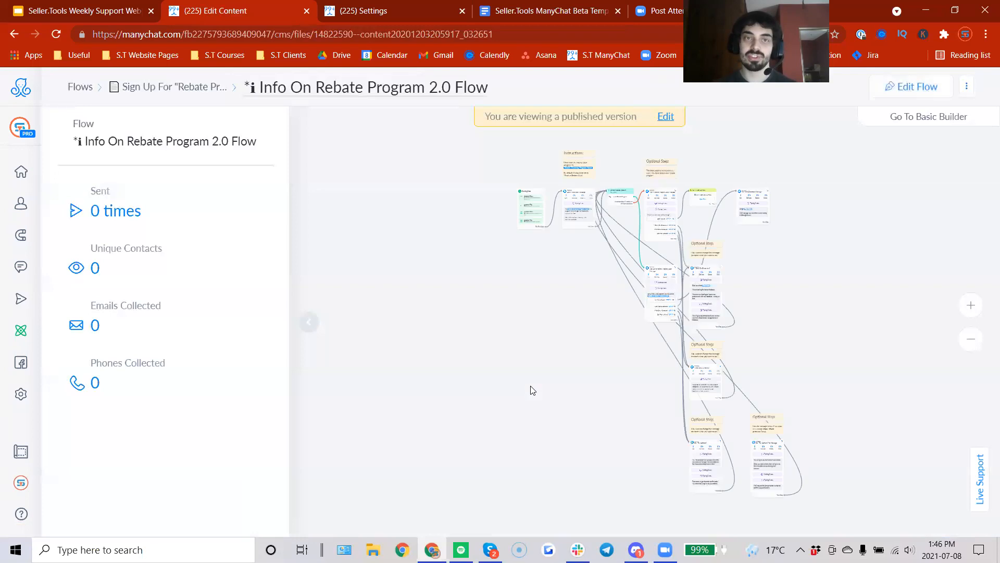
left_click(901, 89)
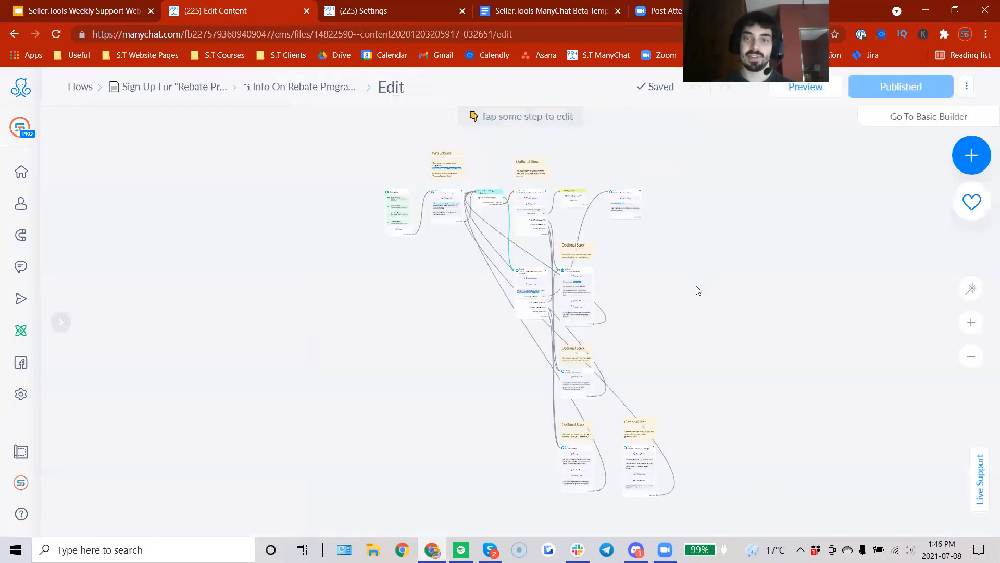
Examine the flow from the program name instructions and Joined Rebate Program condition down to the two Do I Pay Upfront answers
left_click(969, 316)
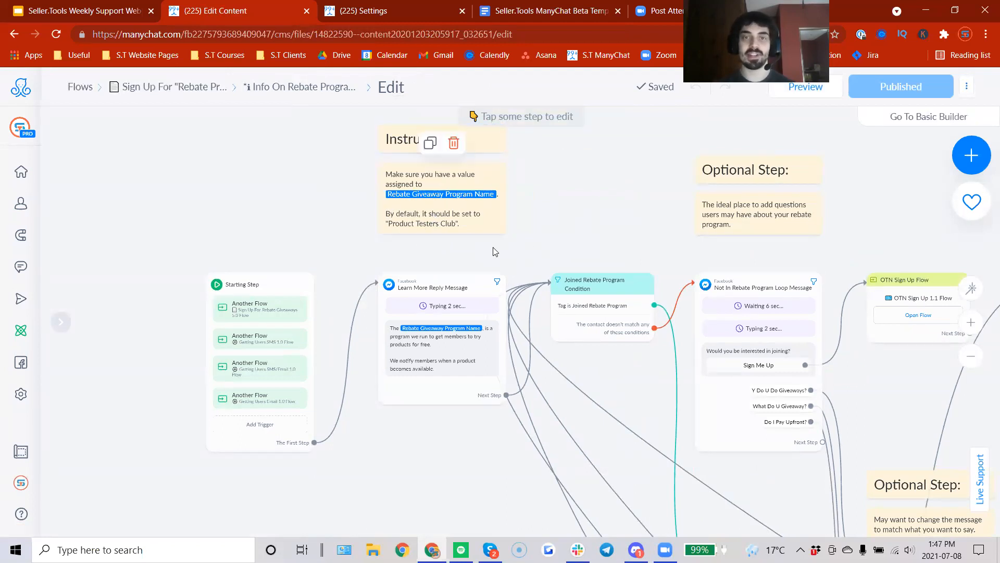
left_click_drag(549, 187, 423, 146)
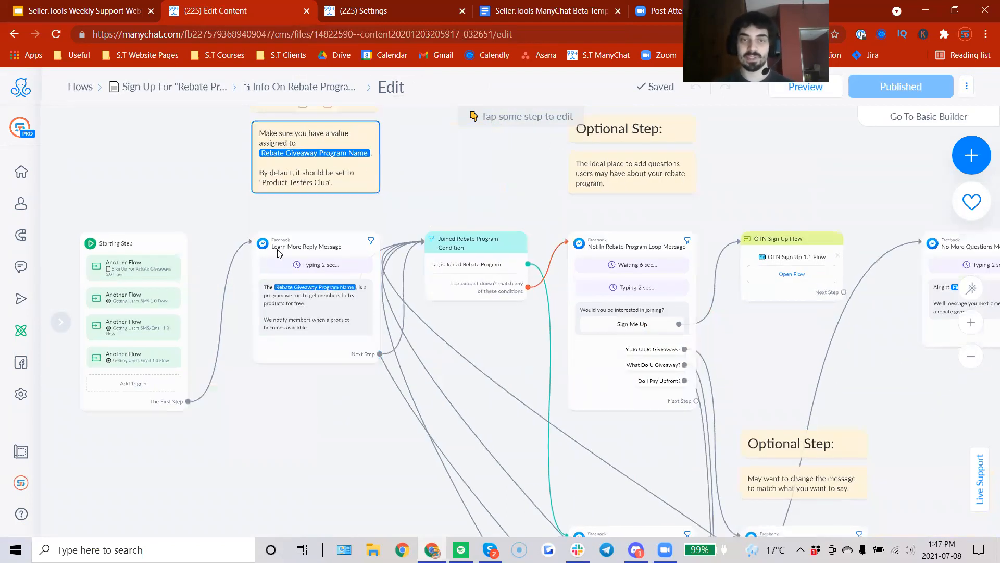
left_click_drag(264, 402, 174, 342)
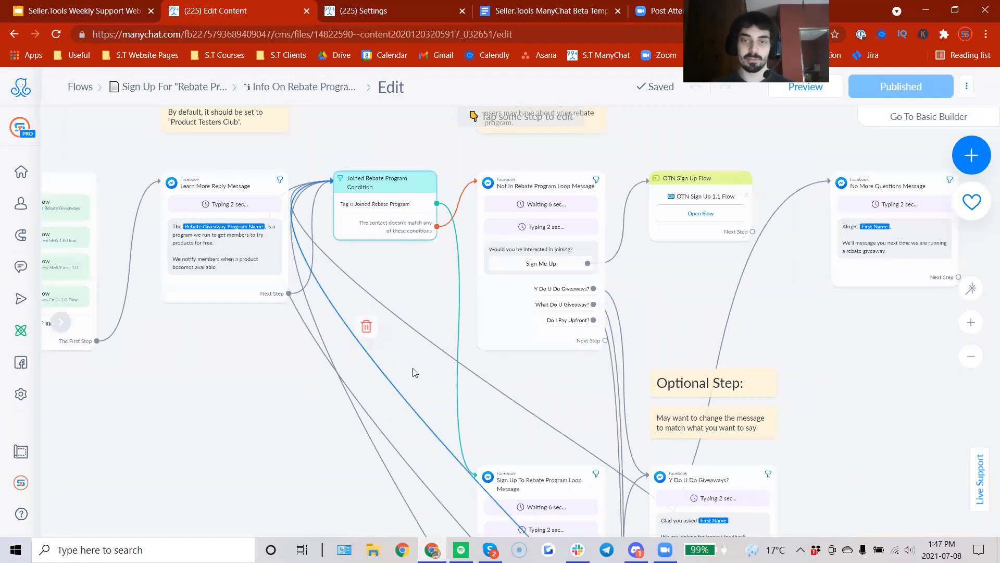
left_click_drag(435, 386, 345, 346)
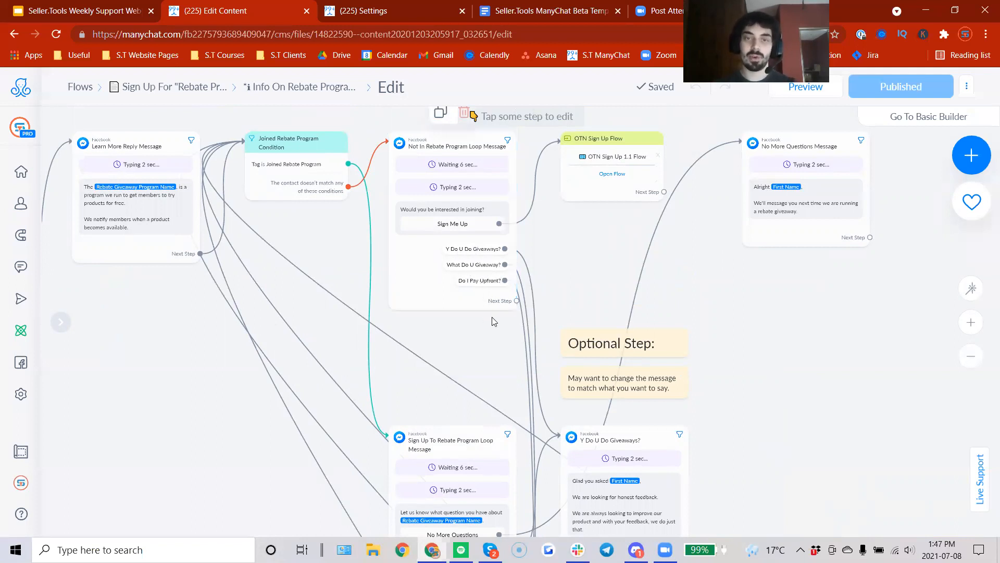
scroll(490, 136, "down", 4)
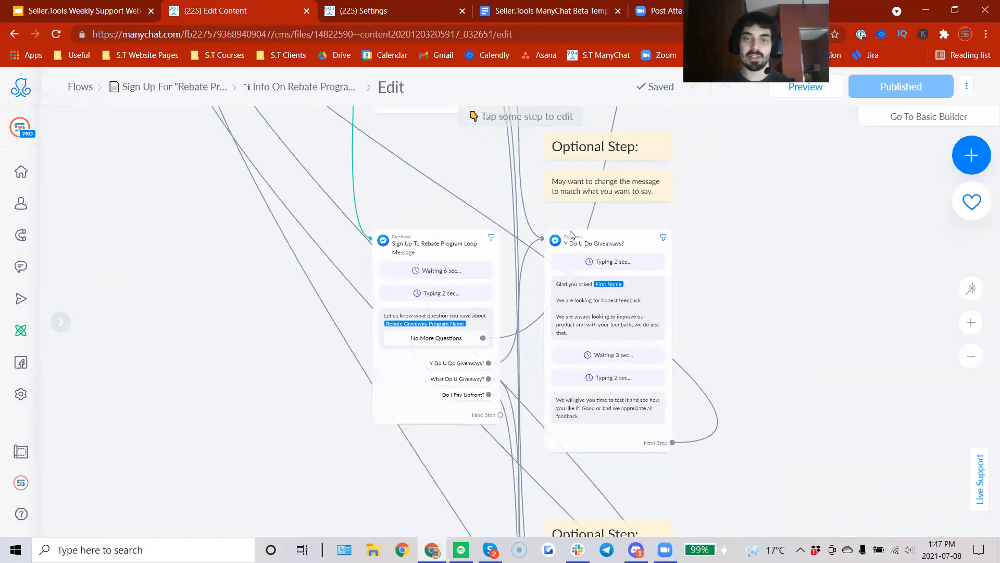
scroll(689, 218, "down", 6)
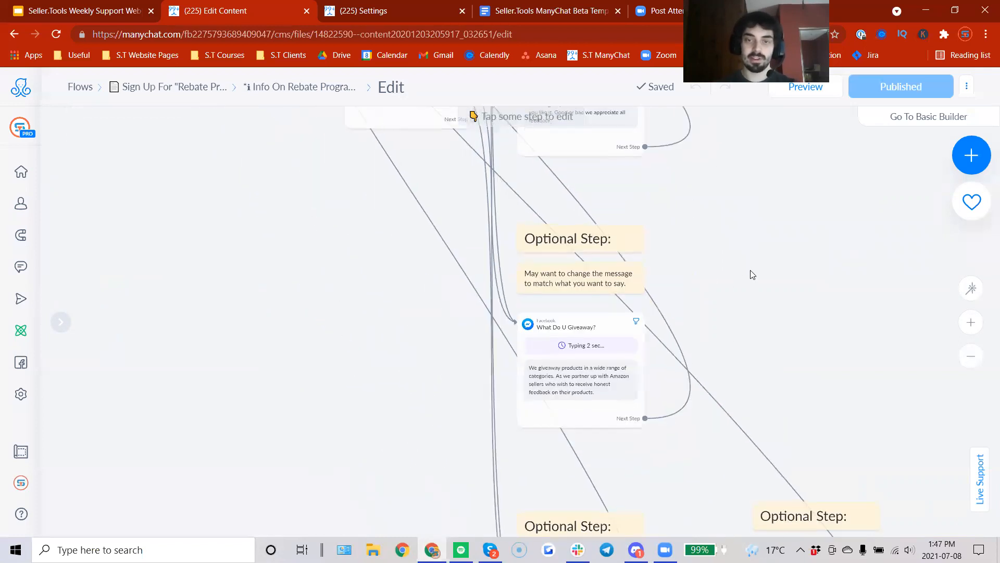
scroll(743, 204, "down", 2)
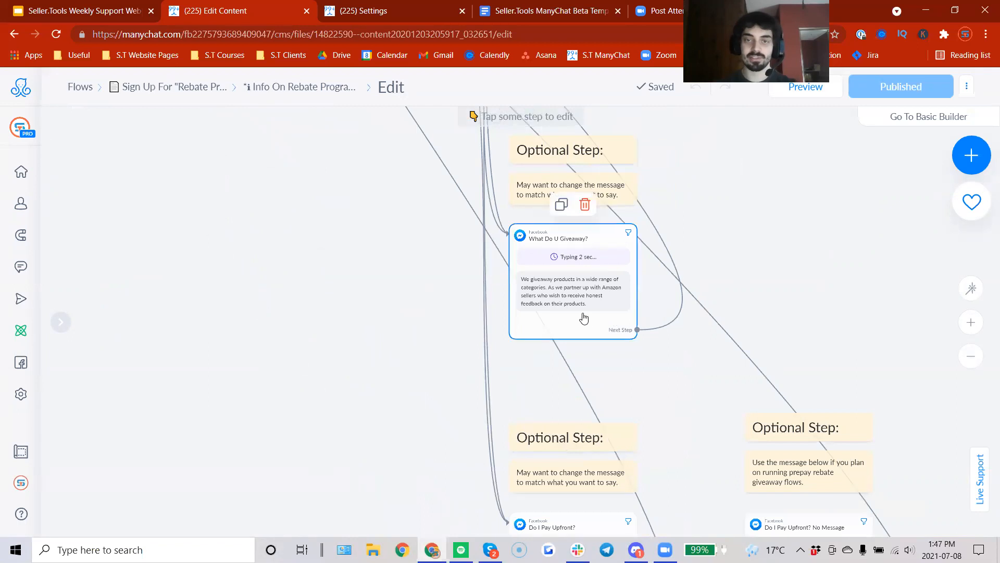
scroll(663, 281, "down", 5)
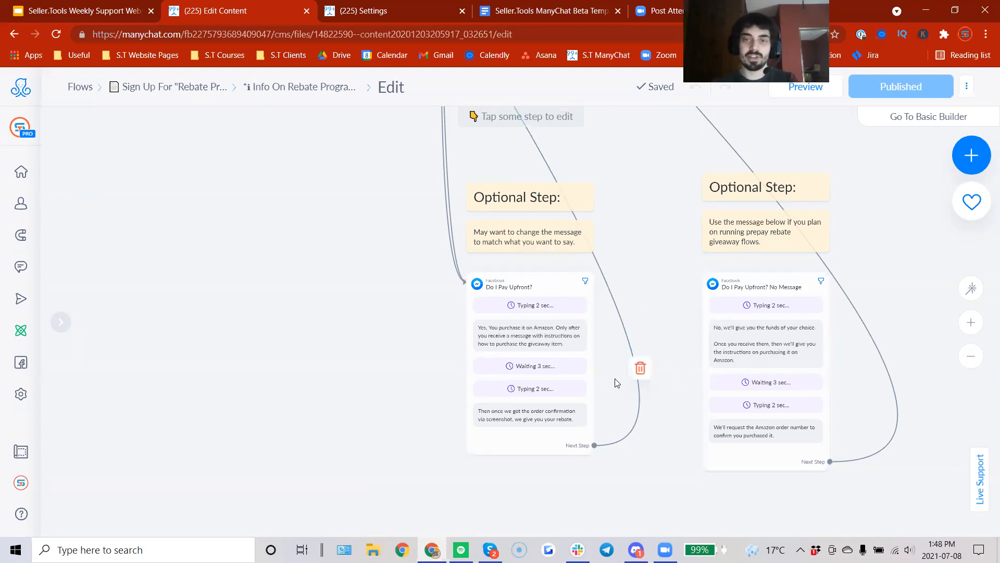
scroll(655, 252, "up", 1)
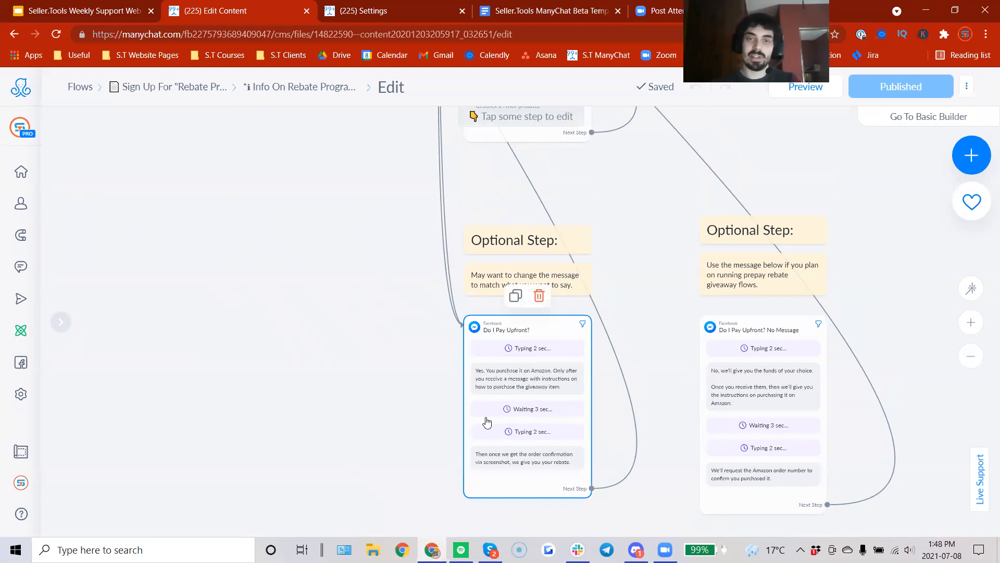
Trace the answer messages back up to the Not In Rebate Program and Sign Up To Rebate Program loop messages and their question options
scroll(486, 422, "up", 5)
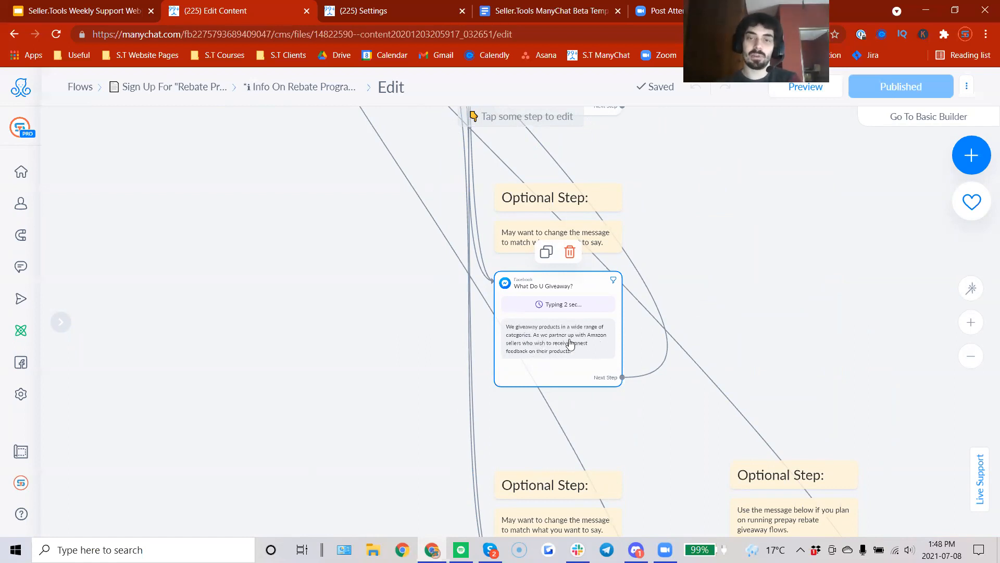
left_click_drag(702, 238, 703, 356)
left_click_drag(665, 312, 652, 242)
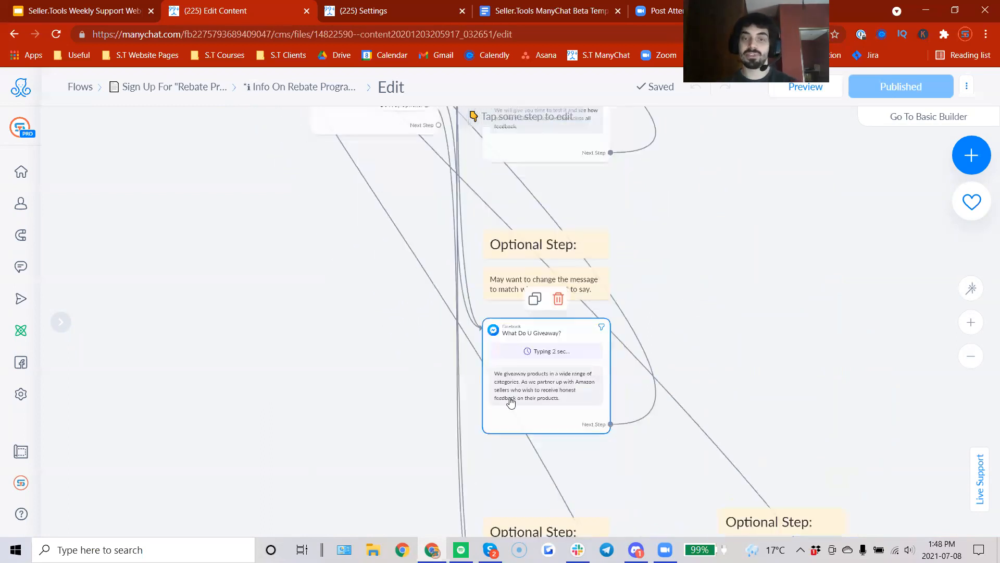
mouse_move(717, 222)
left_mouse_down()
mouse_move(795, 428)
mouse_move(855, 509)
left_mouse_up()
left_click_drag(839, 283, 863, 430)
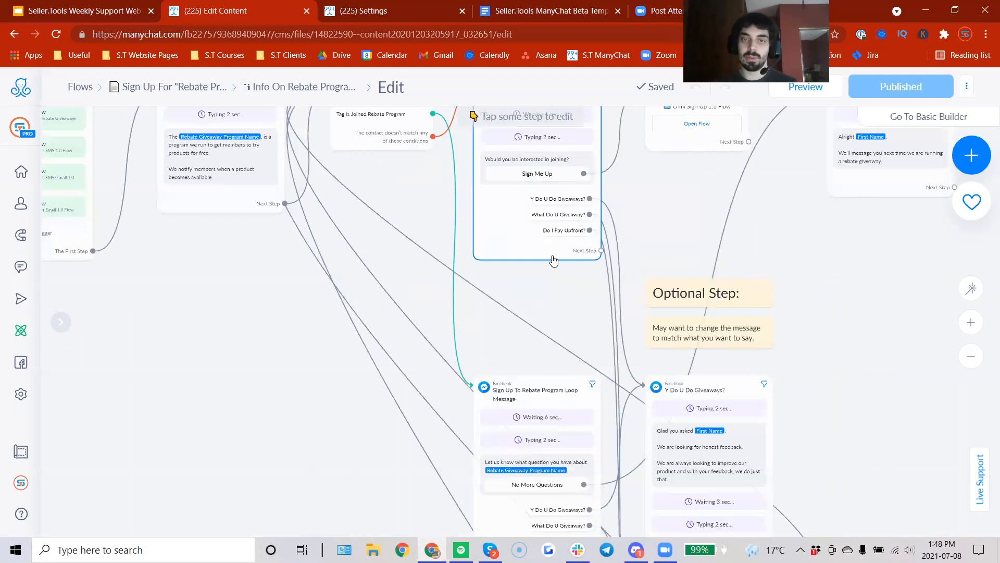
left_click_drag(576, 293, 511, 260)
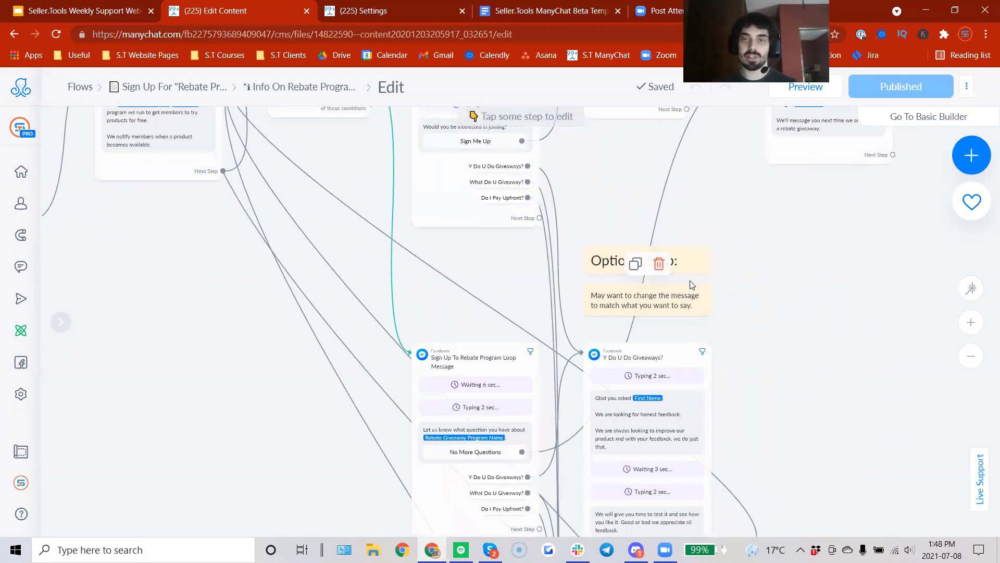
scroll(783, 252, "up", 3)
scroll(787, 253, "down", 3)
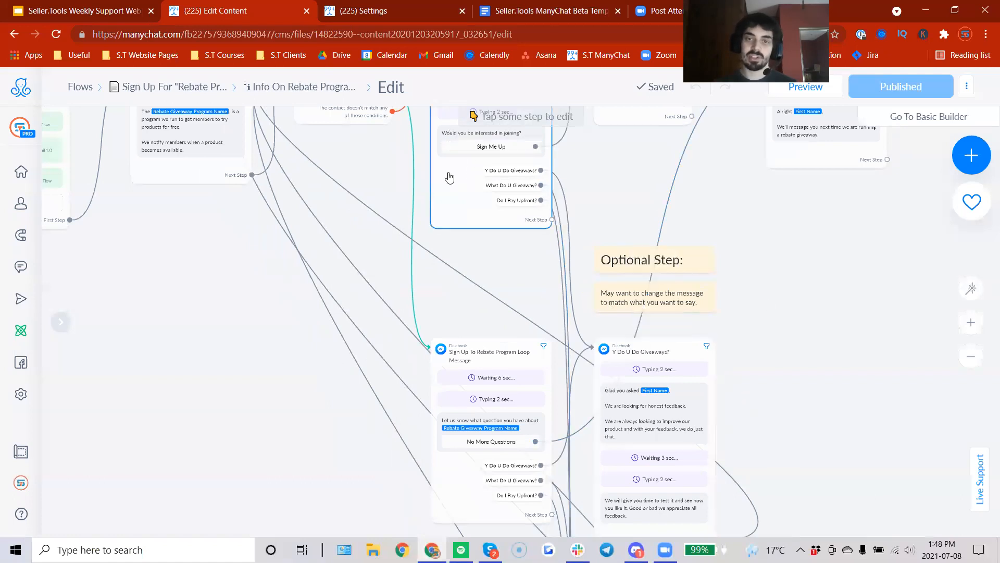
scroll(548, 263, "down", 4)
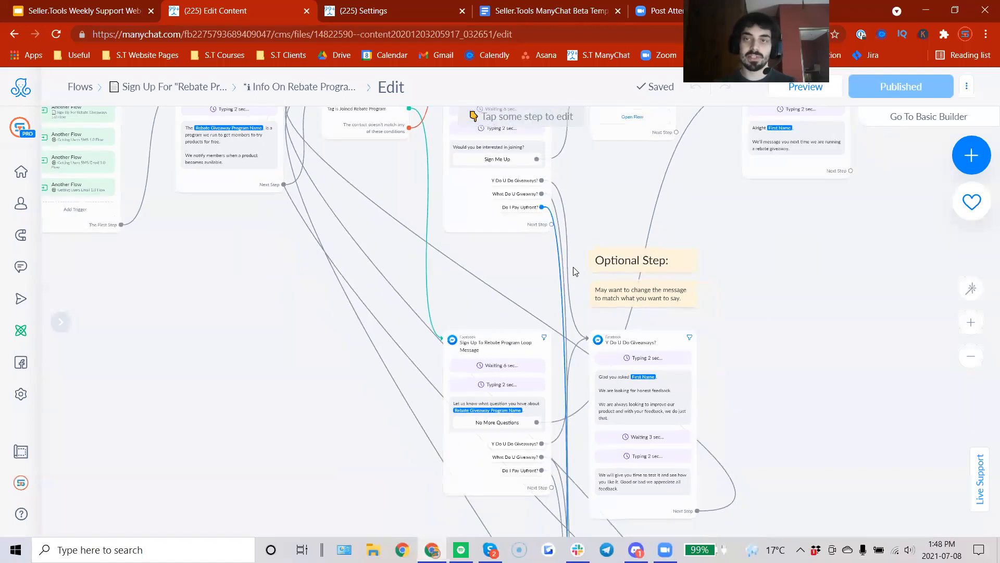
Leave the editor of Info On Rebate Program 2.0 Flow and remove the asterisk from the start of its name
left_click_drag(747, 279, 745, 298)
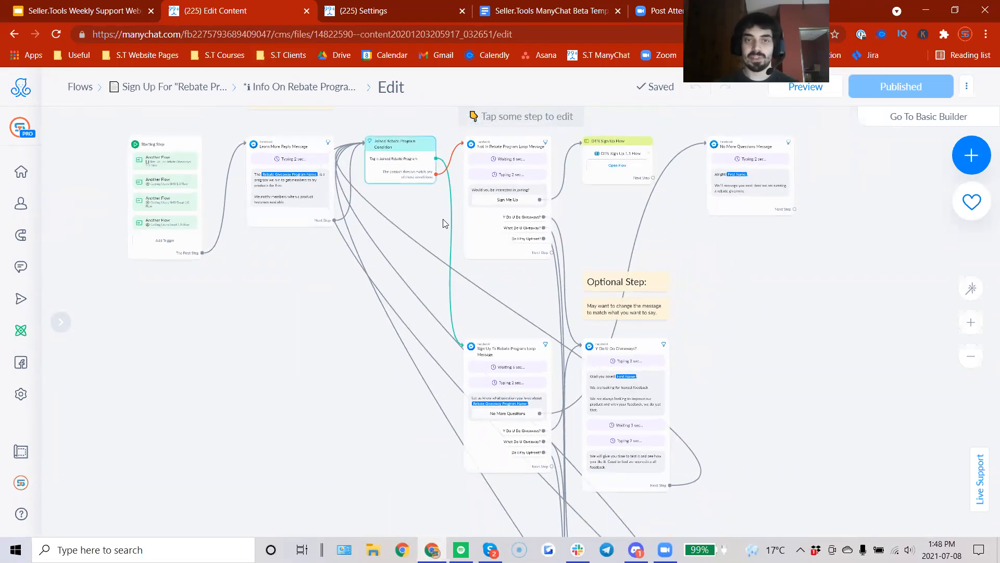
left_click(298, 96)
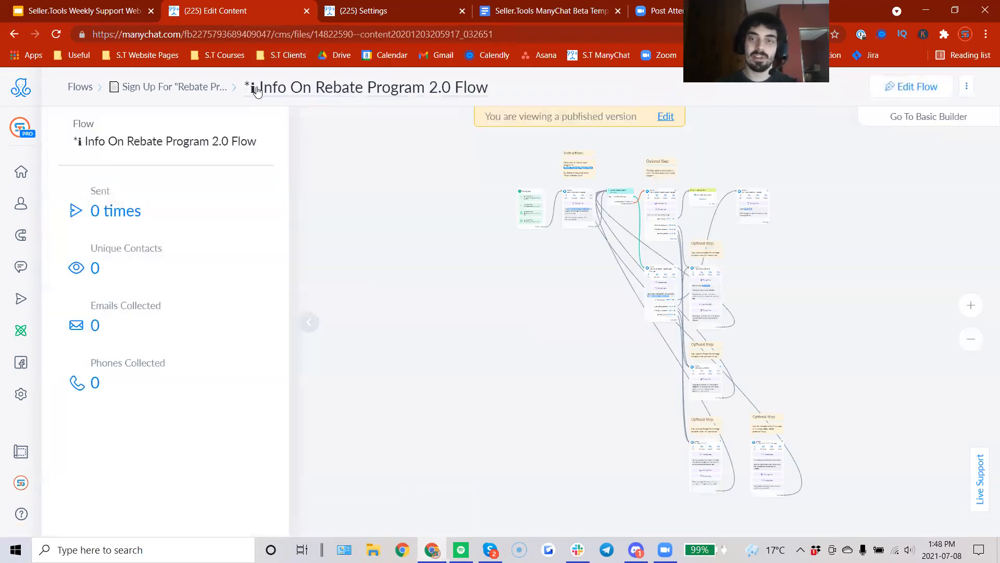
left_click(257, 89)
left_click(256, 87)
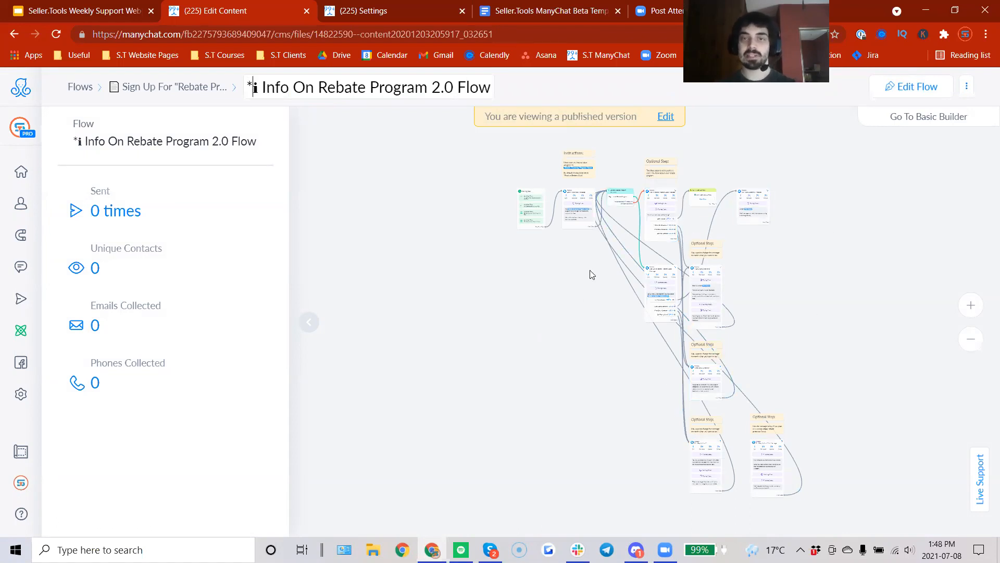
key("BackSpace")
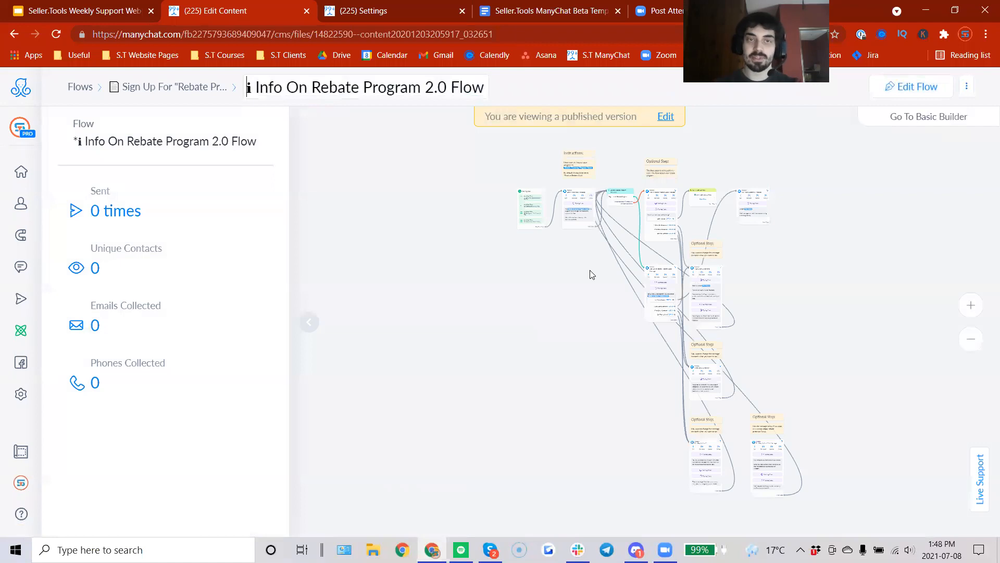
Return to the Sign Up For "Rebate Program" - 2.0 Template folder, open Getting Users SMS 1.0 Flow and hide its statistics
left_click(167, 92)
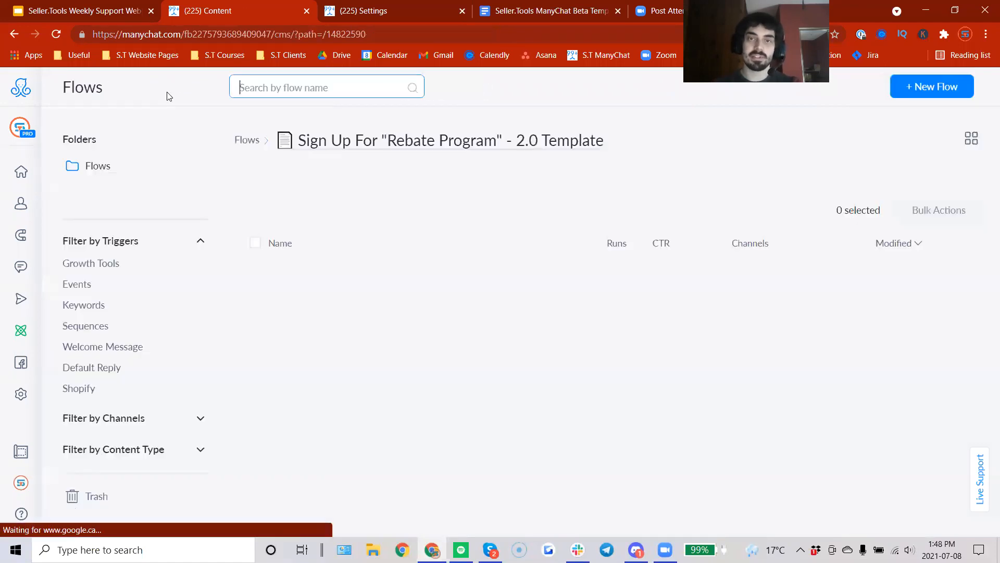
scroll(986, 227, "down", 1)
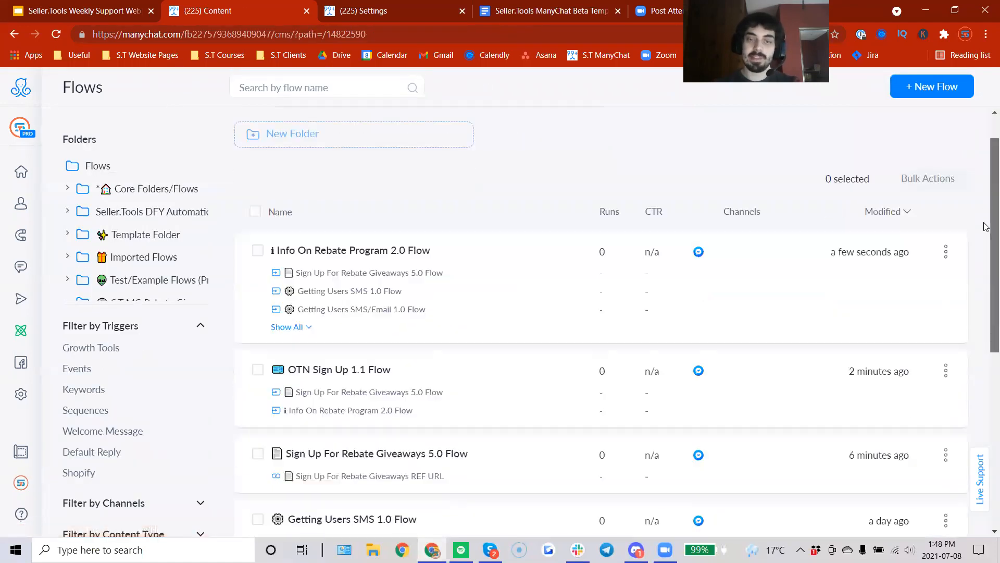
scroll(986, 226, "down", 6)
scroll(986, 402, "up", 3)
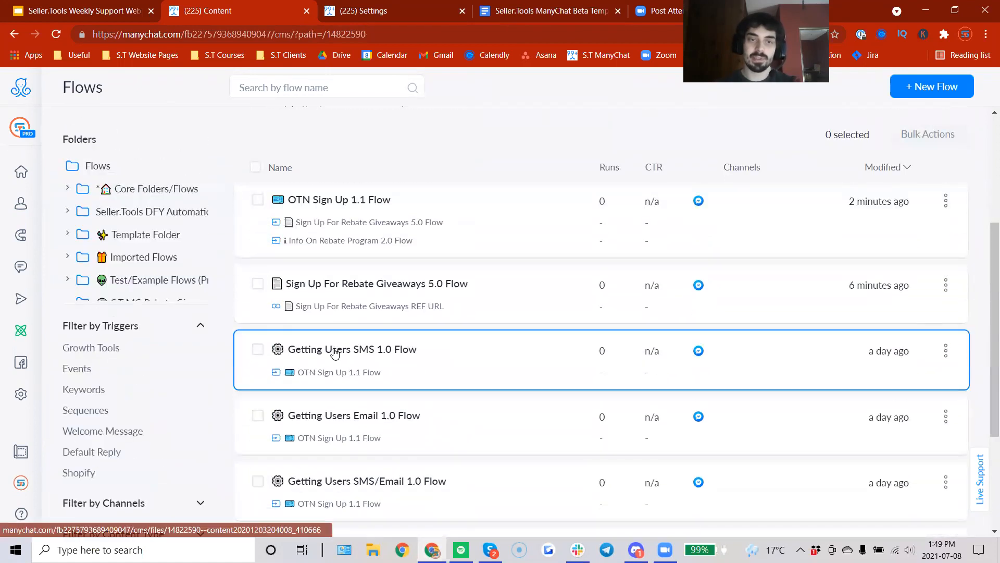
left_click(335, 354)
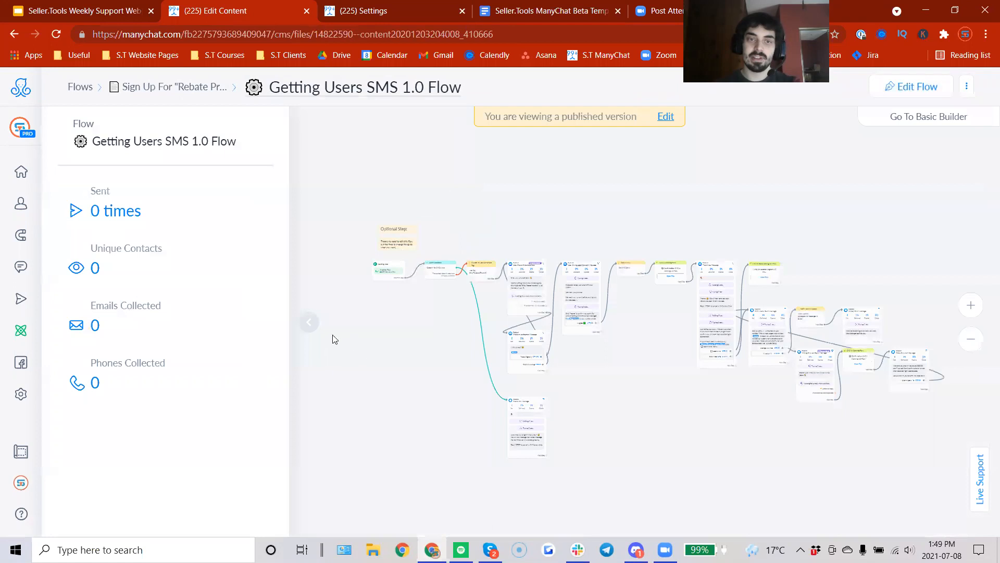
left_click(309, 321)
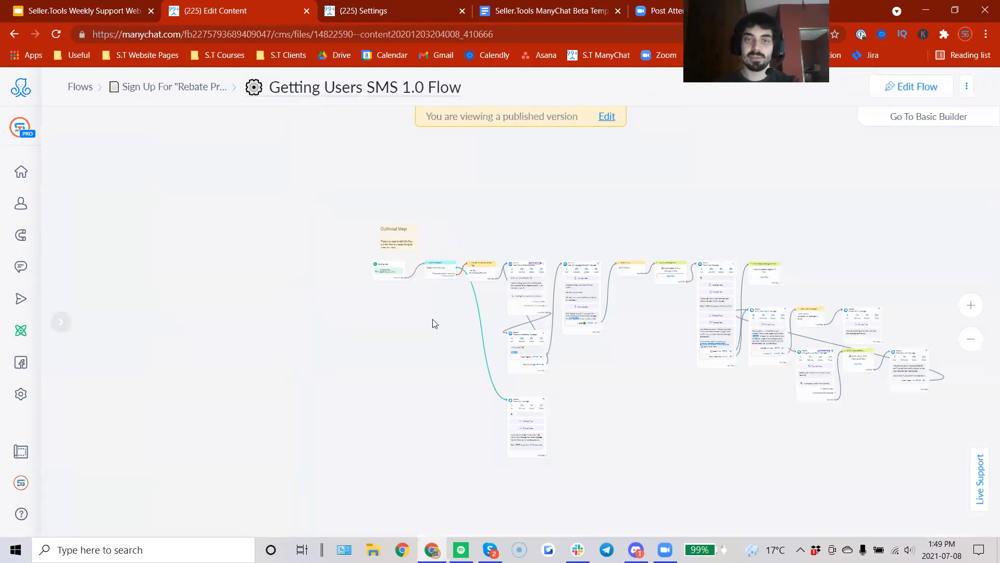
Examine the SMS flow from the User Phone # Starting Step through verification, legal consent and SMS opt-in to the Thank You Message
left_click_drag(433, 319, 456, 341)
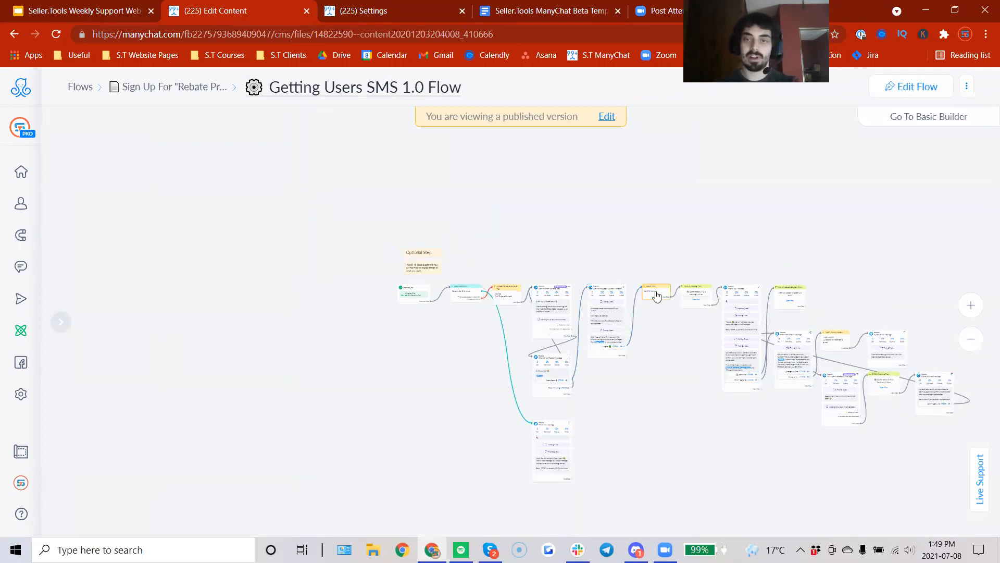
left_click(971, 306)
left_click(971, 307)
left_click_drag(769, 385, 977, 382)
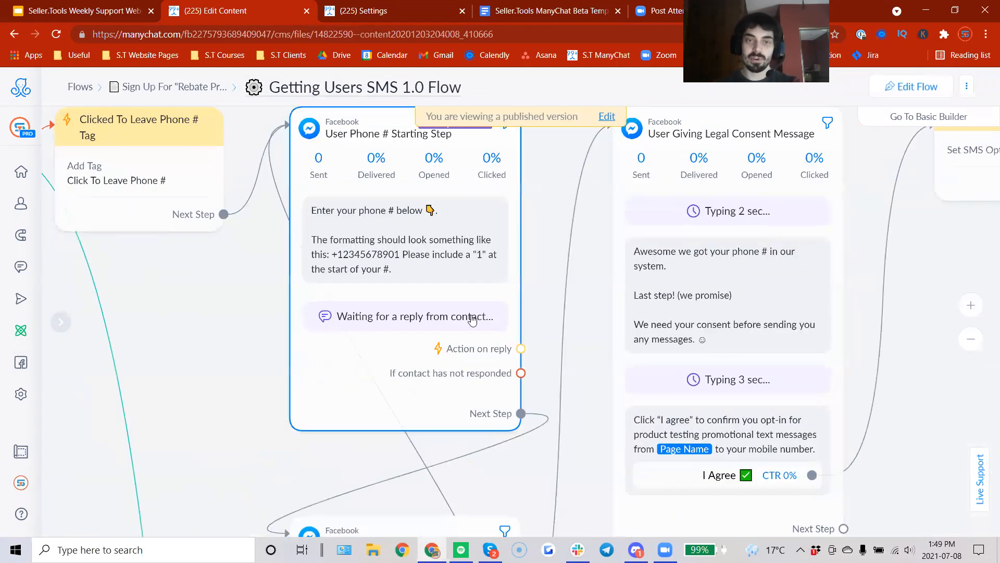
scroll(264, 339, "down", 4)
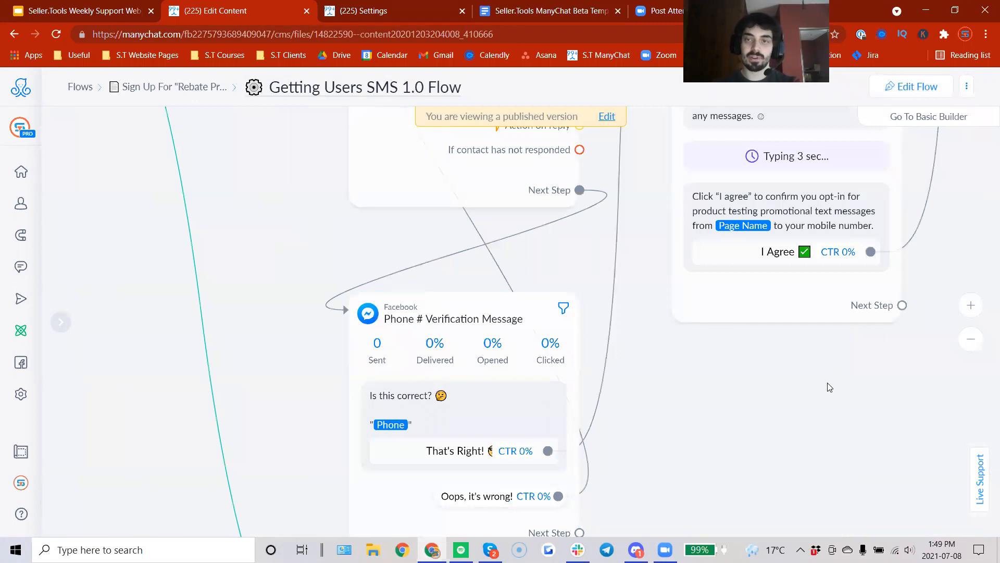
left_click_drag(912, 307, 711, 487)
scroll(803, 341, "up", 1)
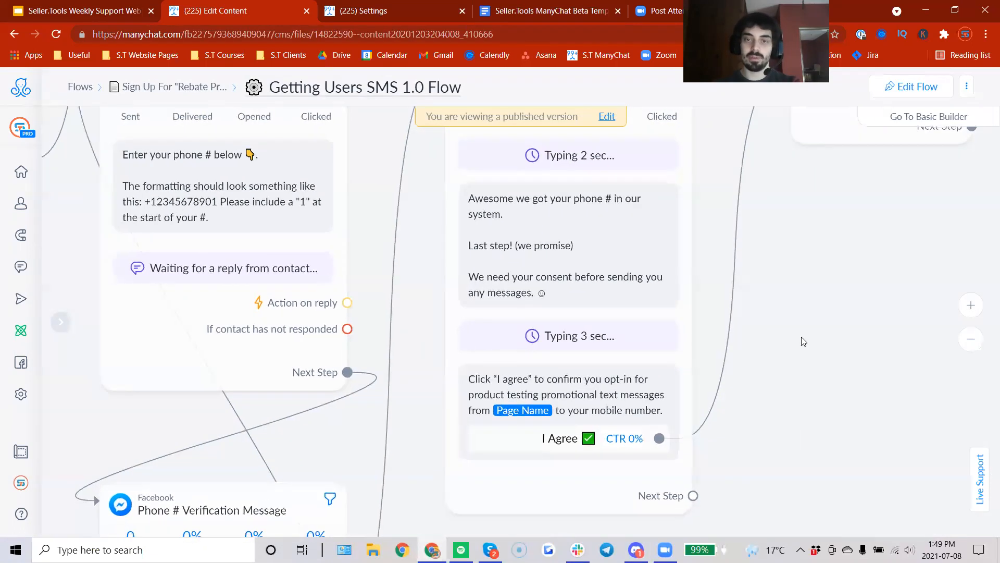
scroll(823, 331, "down", 3)
left_click_drag(833, 313, 735, 392)
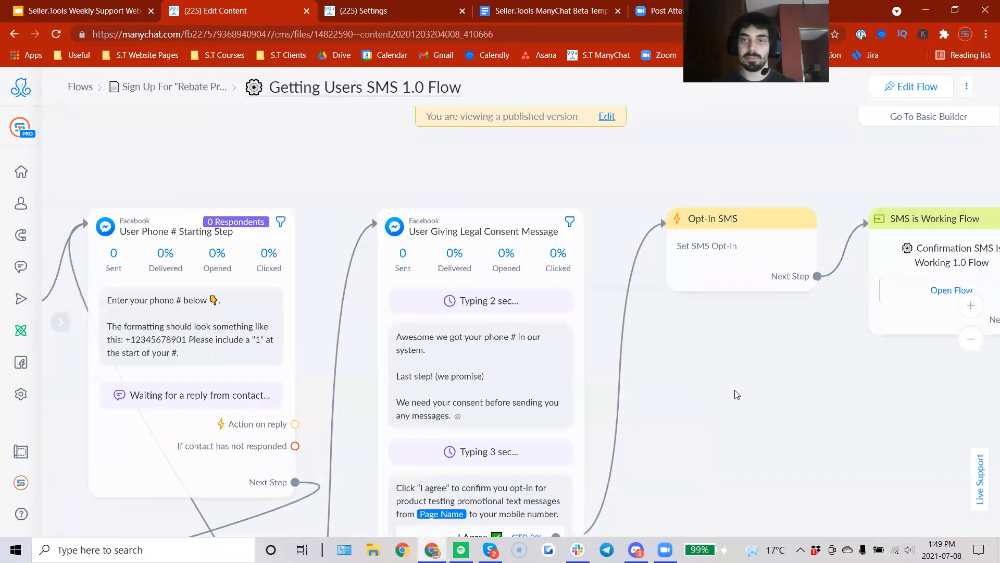
left_click_drag(785, 414, 480, 402)
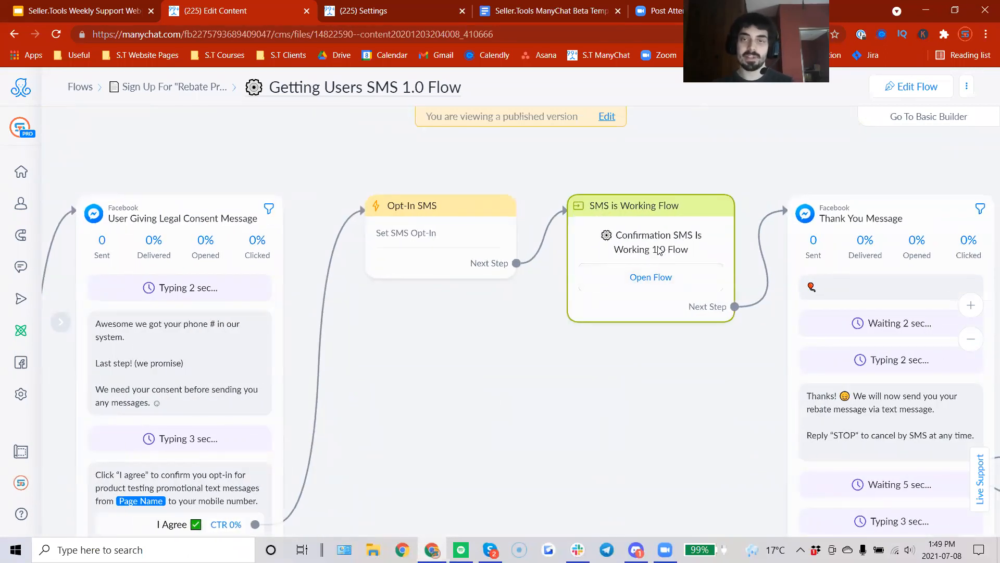
left_click_drag(710, 469, 527, 357)
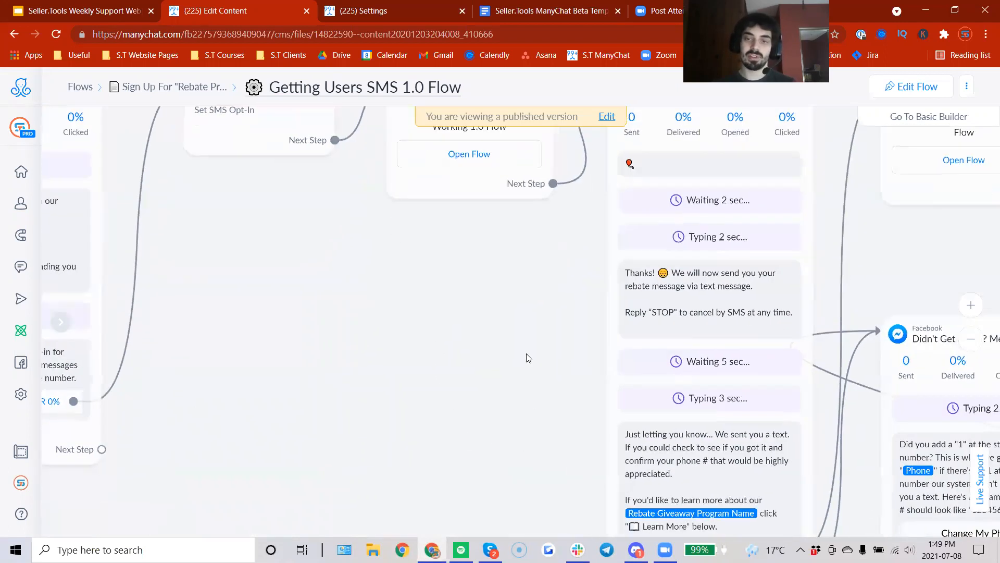
Open the linked Confirmation SMS Is Working 1.0 Flow to review its steps, and go back to Getting Users SMS 1.0 Flow
left_click(414, 165)
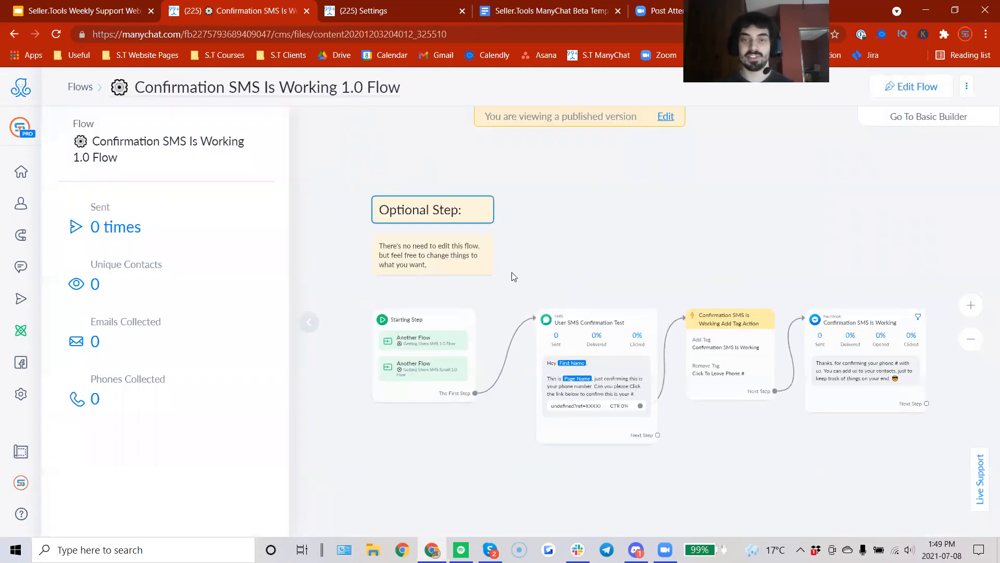
left_click(308, 321)
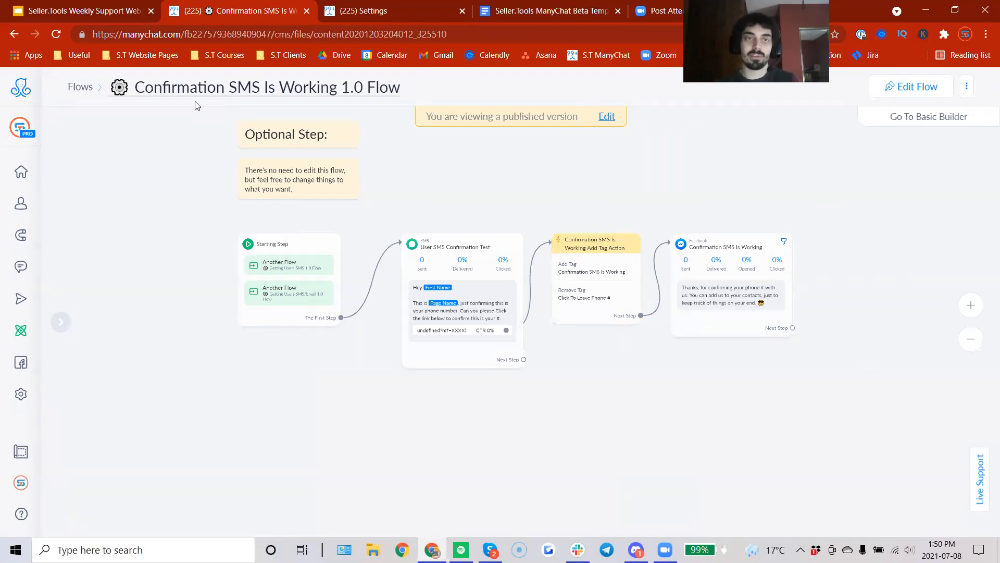
left_click(11, 34)
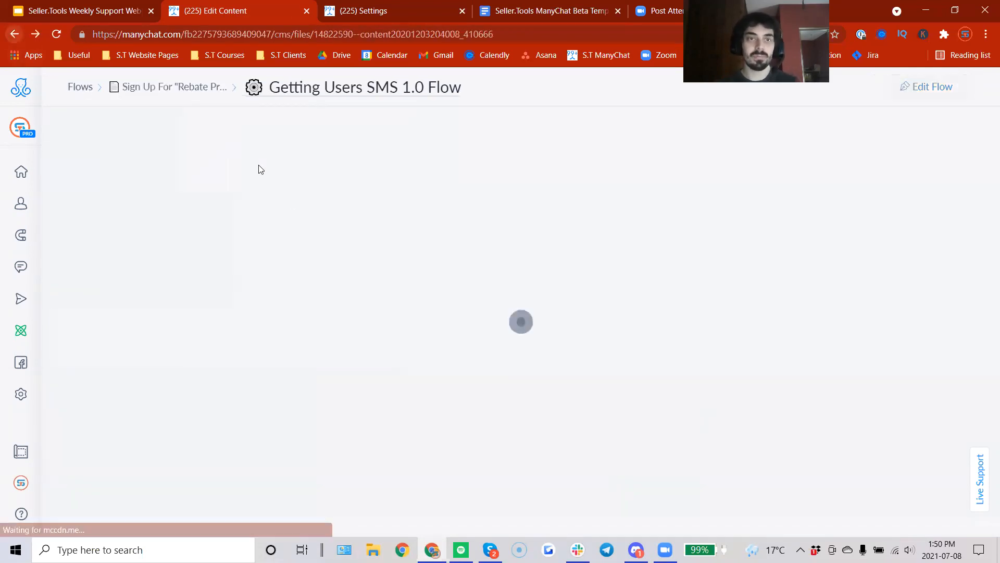
Return to the template folder, open Getting Users Email 1.0 Flow and hide its statistics
left_click(178, 88)
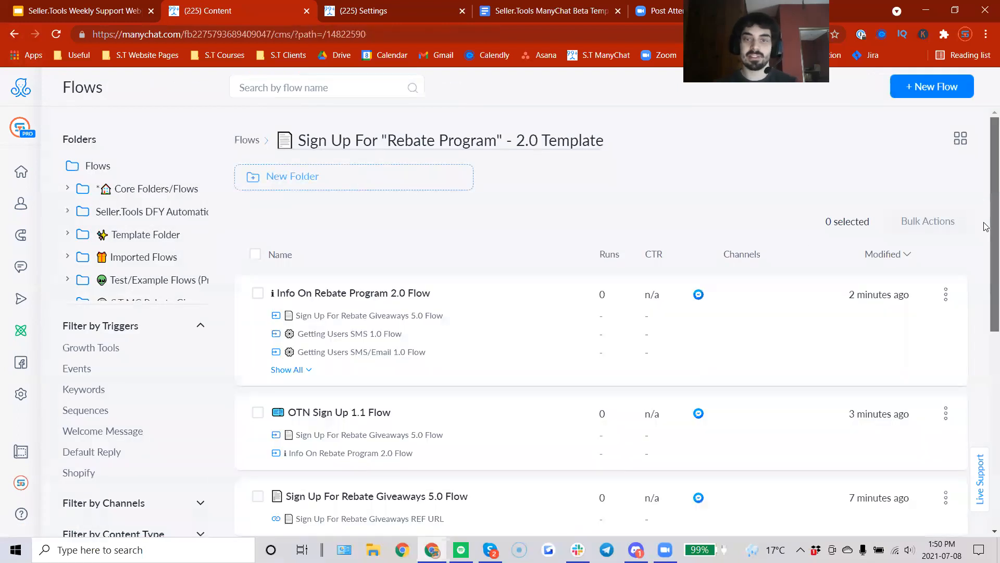
scroll(986, 338, "down", 5)
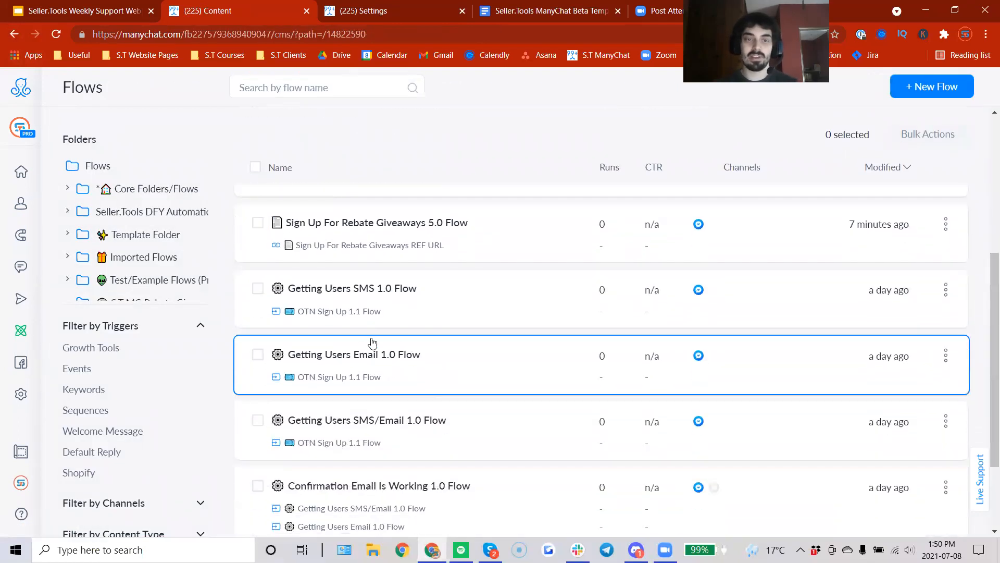
left_click(495, 349)
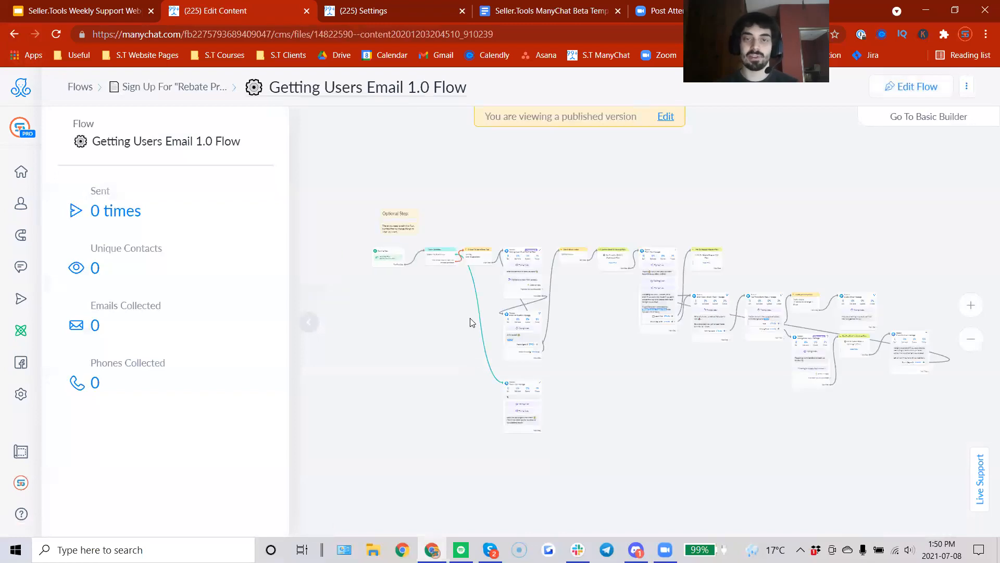
left_click(308, 322)
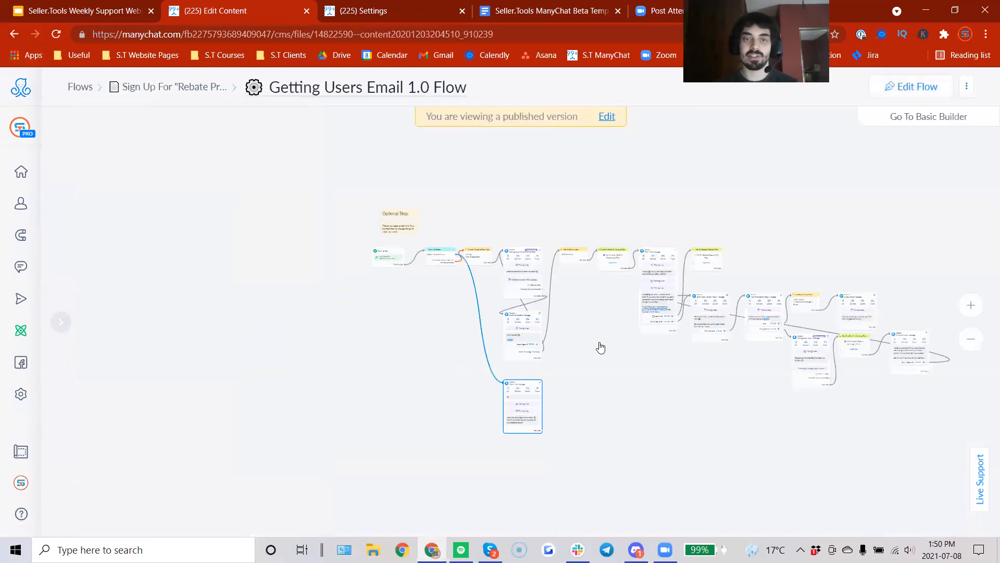
Examine the email flow from the starting step to the Thank You Message, and review the linked Confirmation Email Is Working 1.0 Flow
left_click(971, 304)
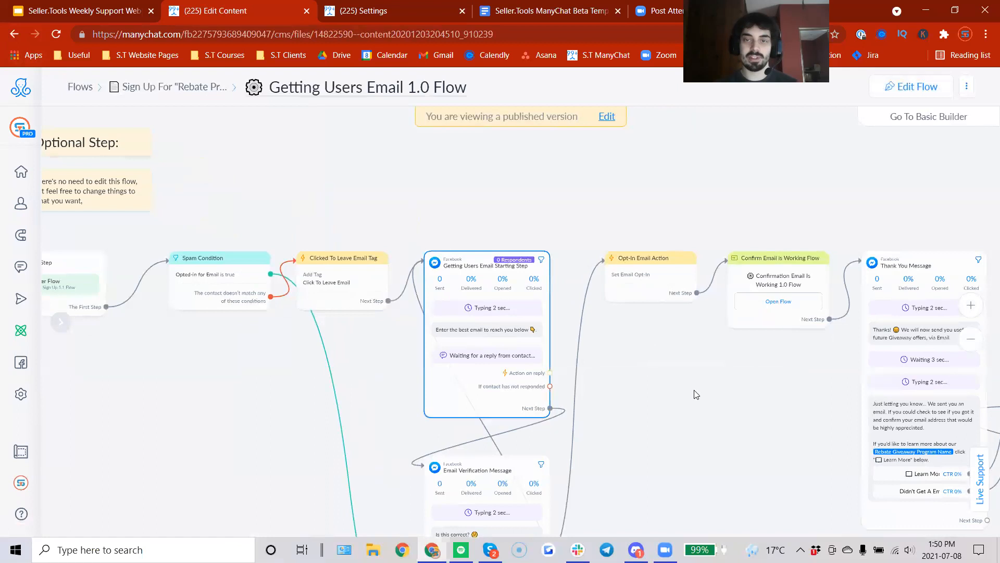
scroll(694, 394, "down", 2)
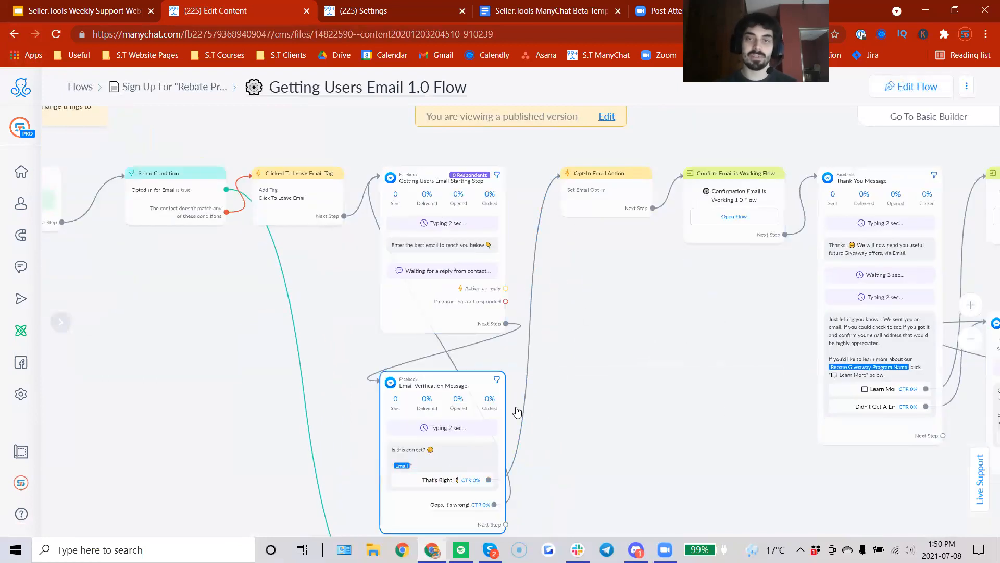
scroll(525, 308, "right", 3)
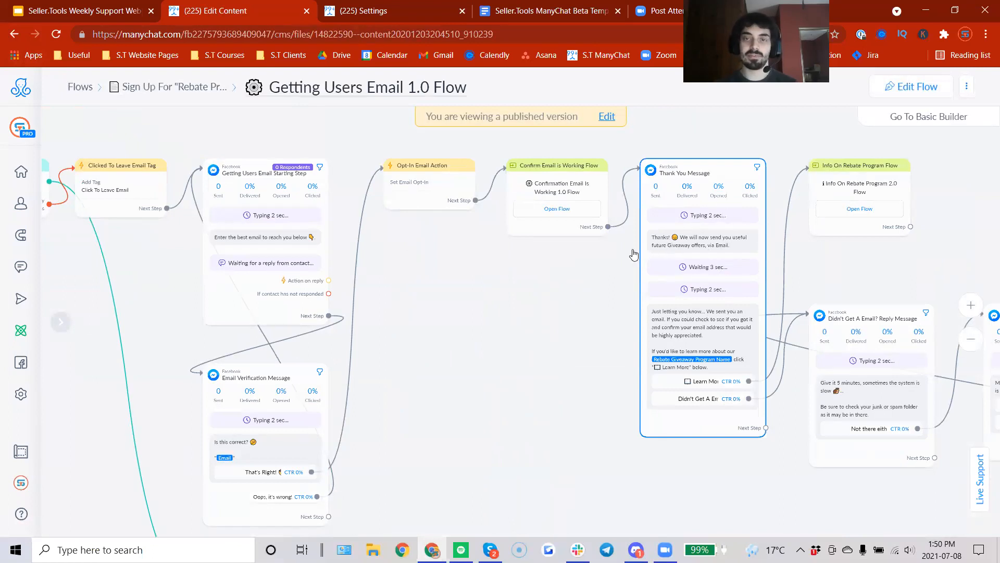
left_click(556, 209)
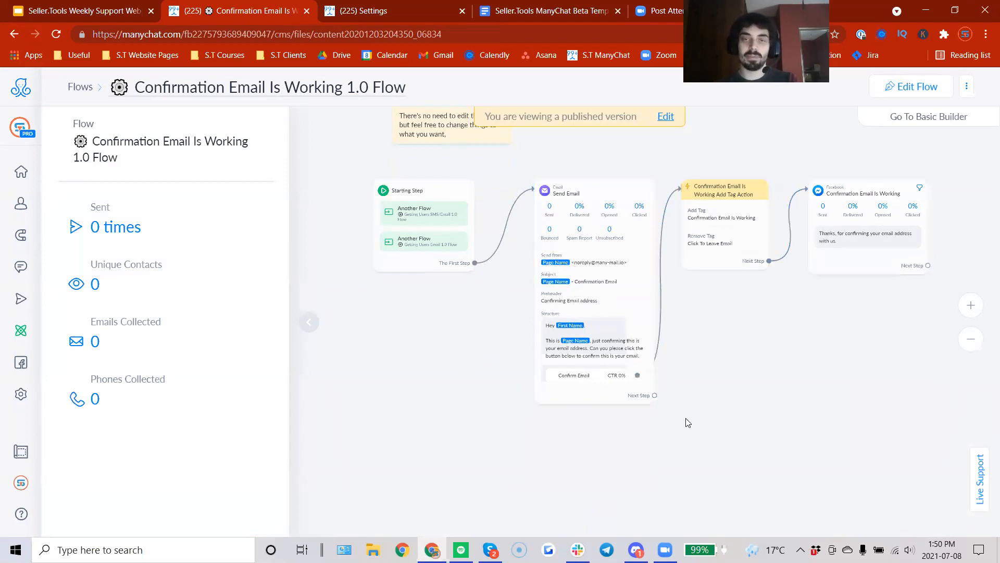
left_click_drag(685, 420, 617, 443)
Return to the Sign Up For "Rebate Program" - 2.0 Template folder and look over its complete list of flows
left_click(82, 88)
left_click(398, 251)
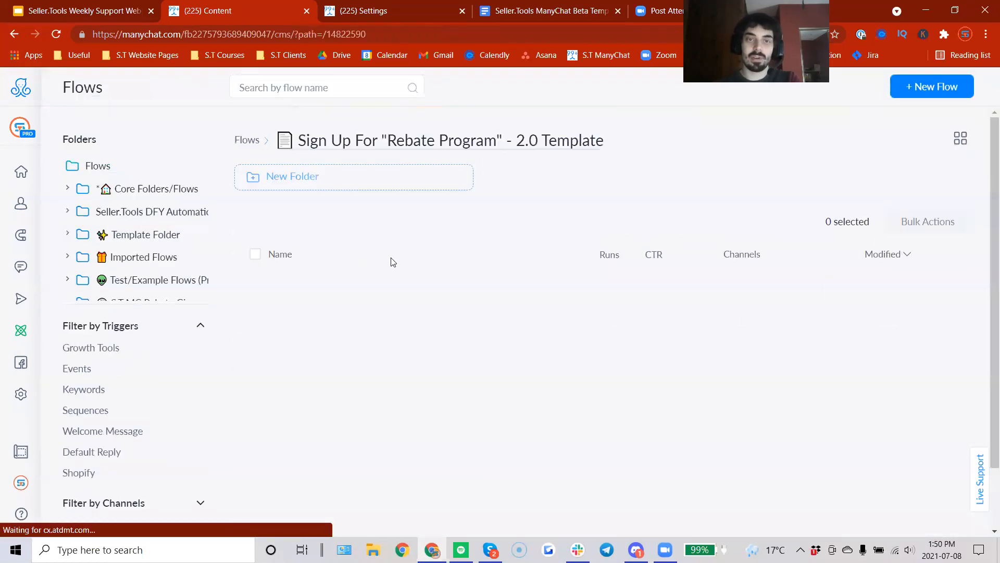
scroll(985, 195, "down", 7)
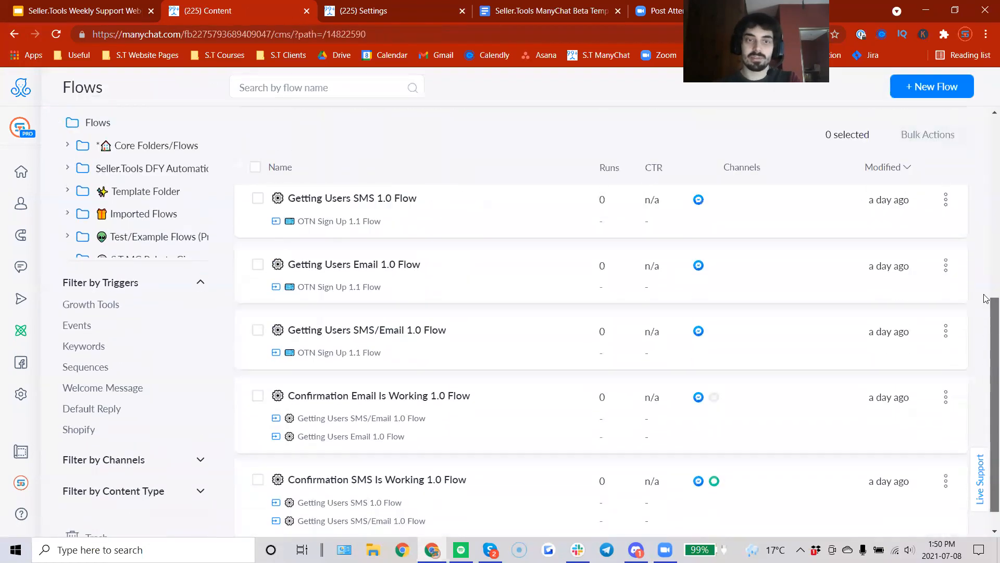
scroll(986, 197, "up", 7)
scroll(986, 197, "down", 1)
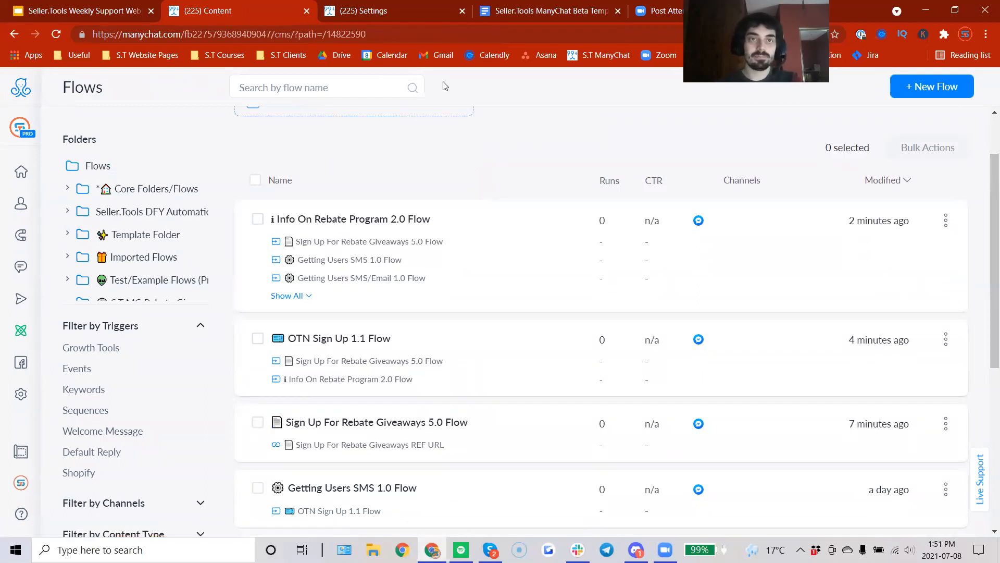
Switch to the webinar presentation in Google Slides and view the template choice and Sign Up Flows Conclusion slides
left_click(91, 5)
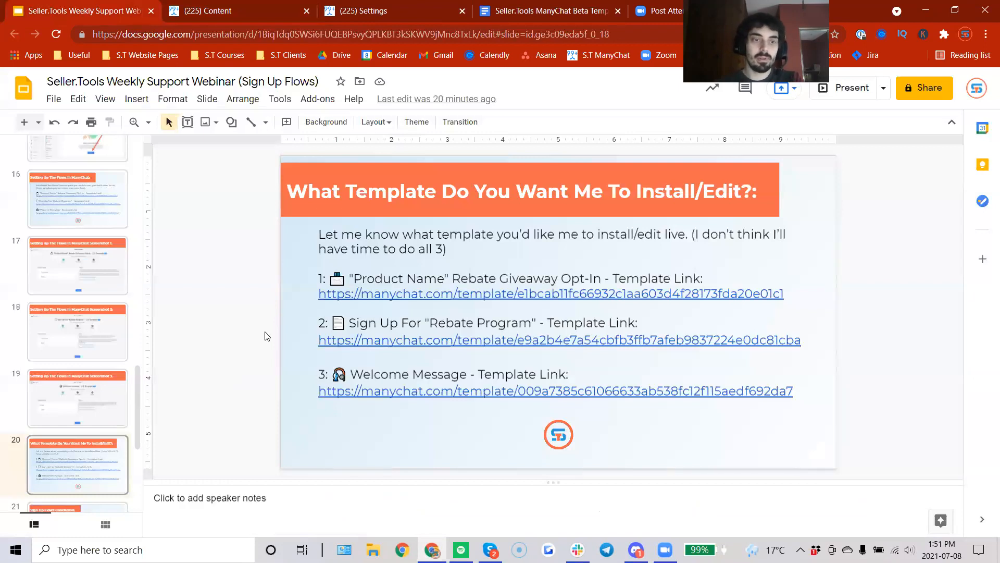
scroll(267, 336, "down", 1)
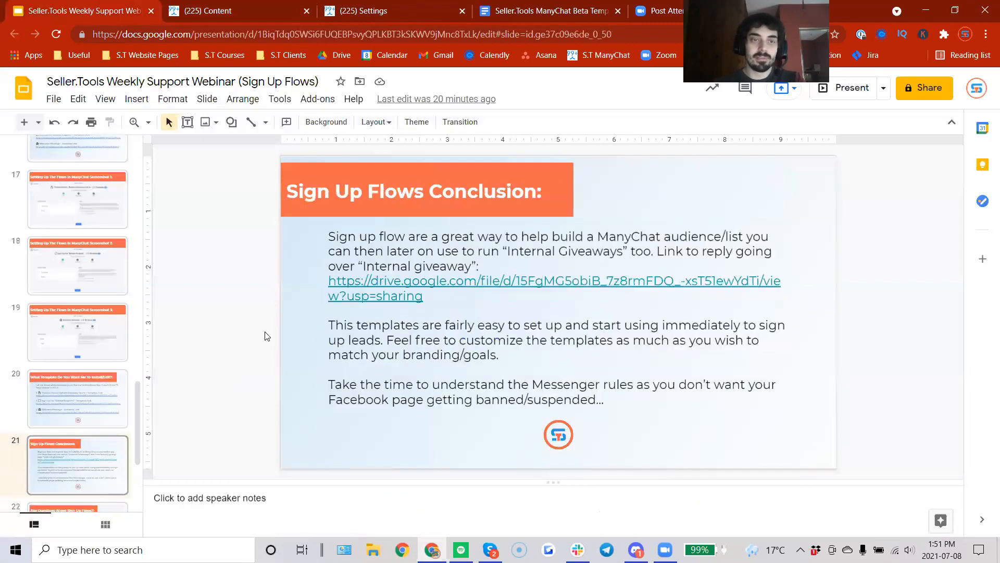
scroll(267, 336, "up", 1)
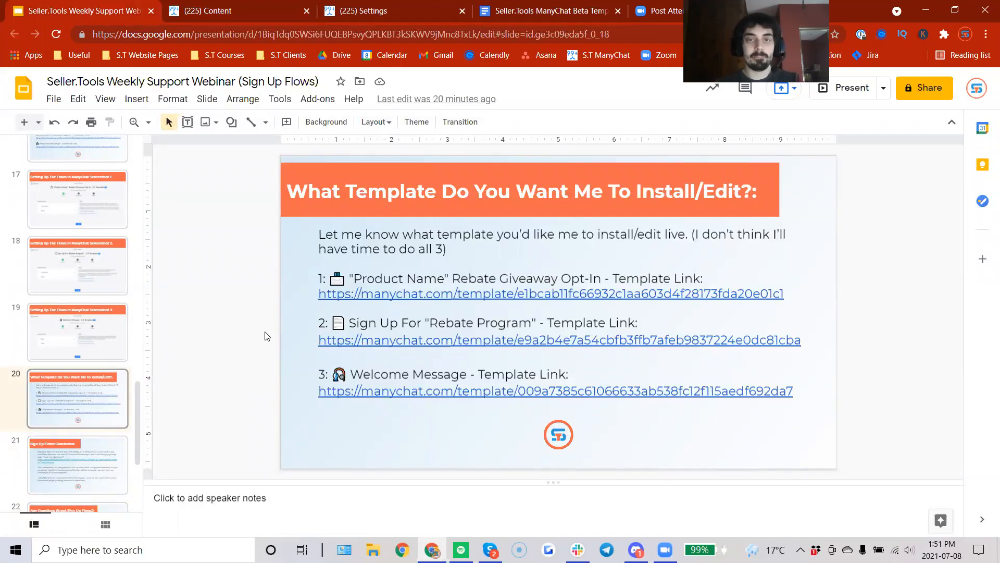
Switch back to the ManyChat template folder, select all of its flows and clear the selection
left_click(256, 6)
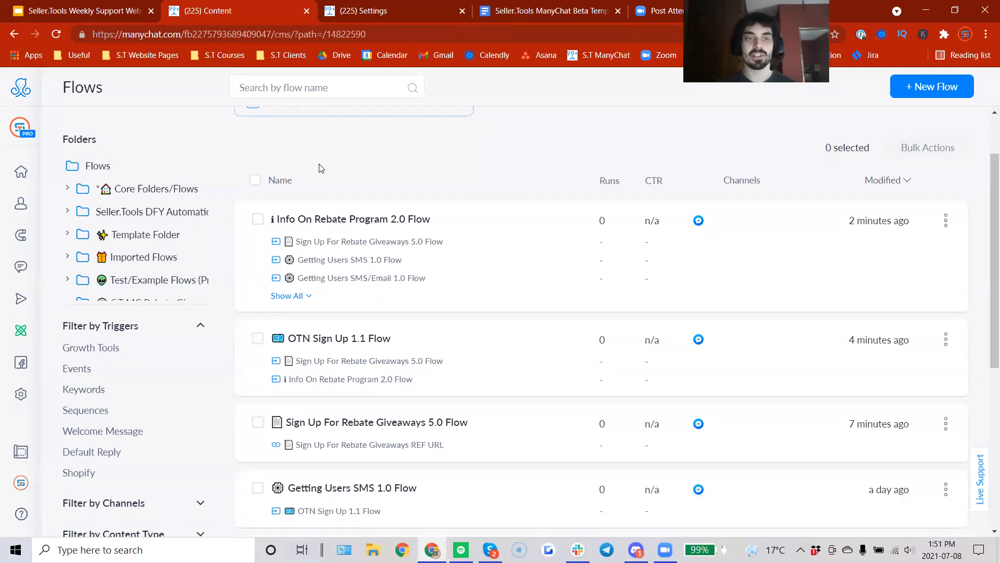
left_click(255, 183)
left_click(255, 182)
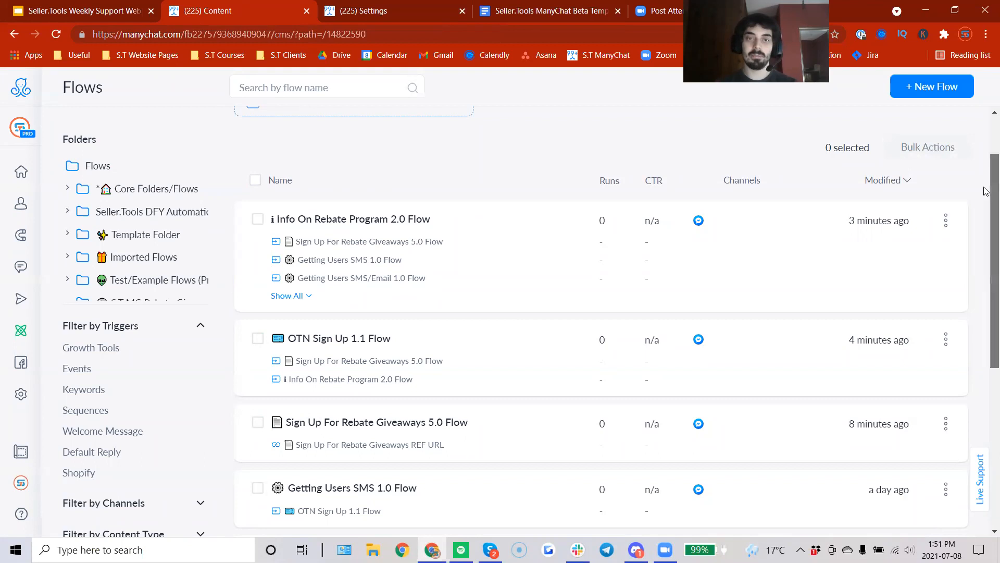
Look over the template's flow list, selecting and clearing the Sign Up For Rebate Giveaways 5.0 Flow
scroll(986, 210, "down", 1)
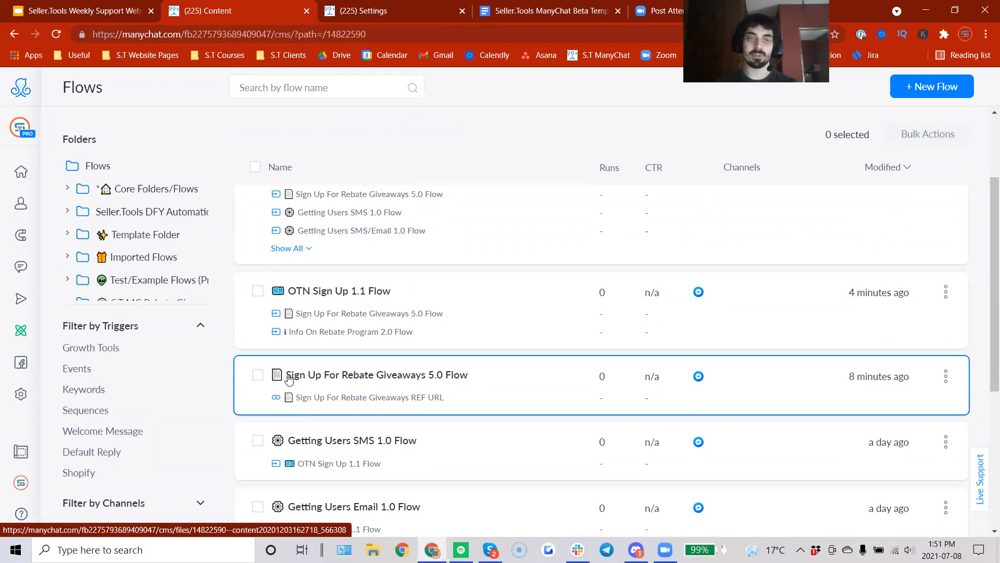
left_click(258, 376)
left_click(258, 376)
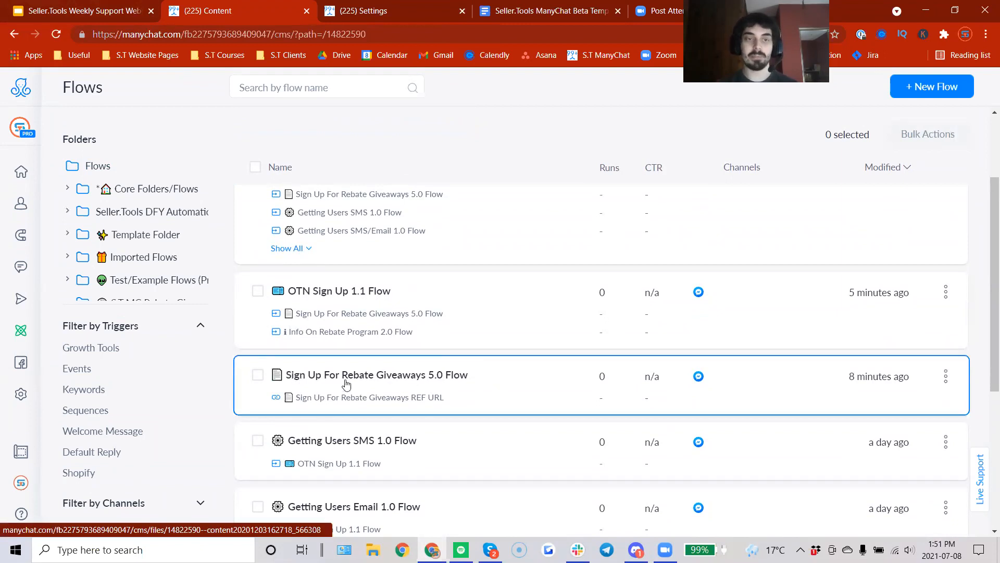
left_click(257, 376)
left_click(257, 376)
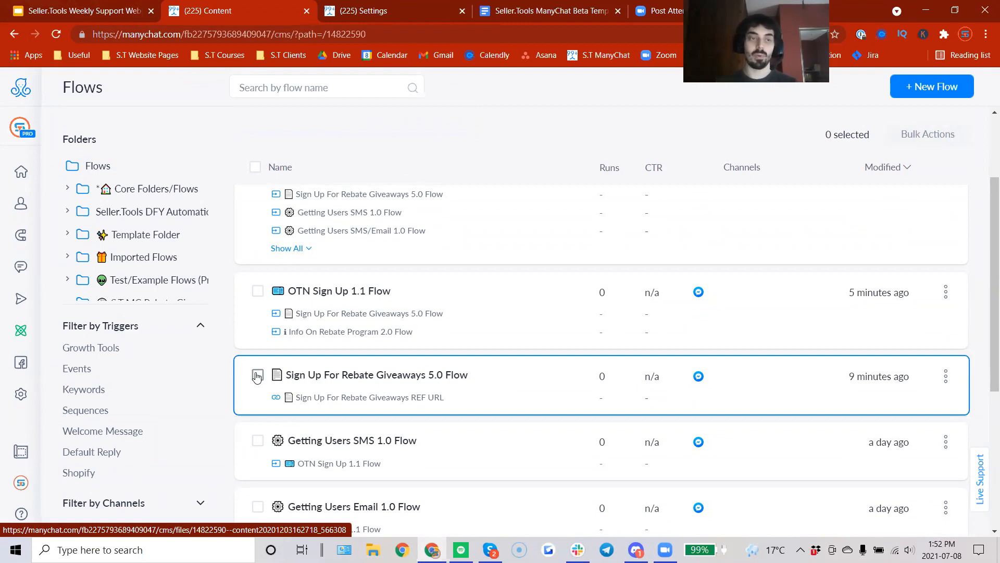
Switch to the webinar presentation in Google Slides, highlight the first two template entries, and return to the ManyChat flow list
mouse_move(22, 297)
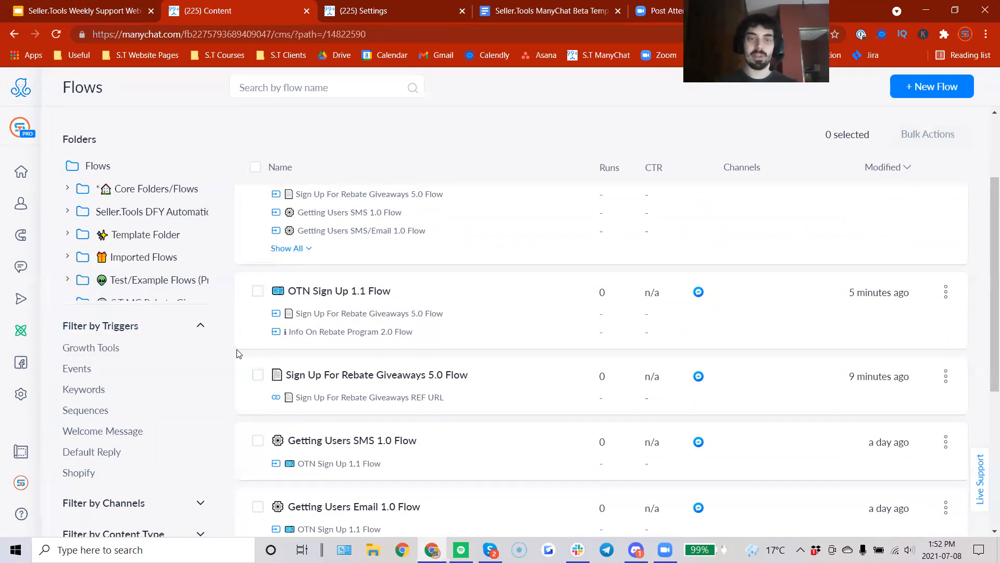
left_click(137, 8)
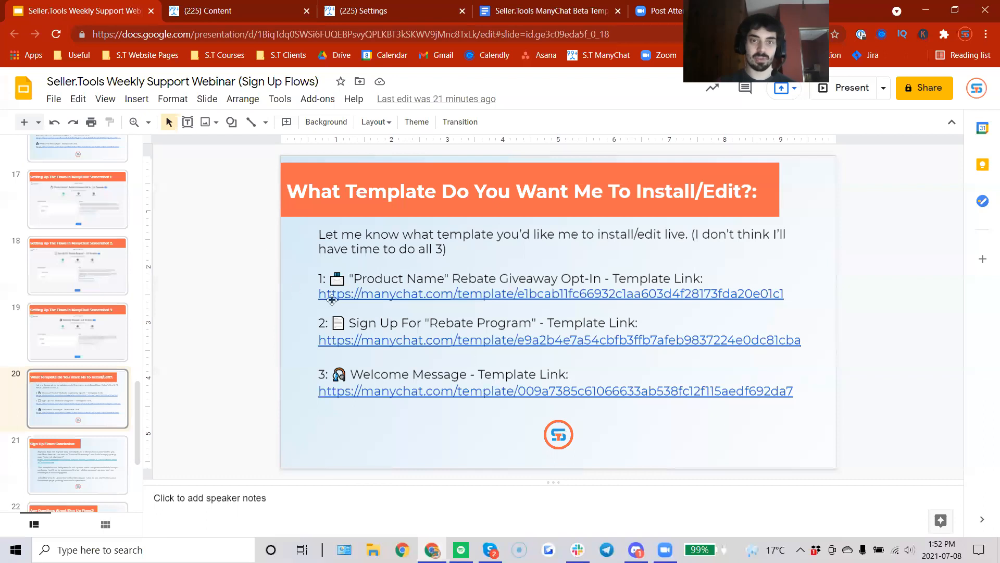
left_click_drag(369, 280, 496, 295)
left_click_drag(369, 324, 474, 344)
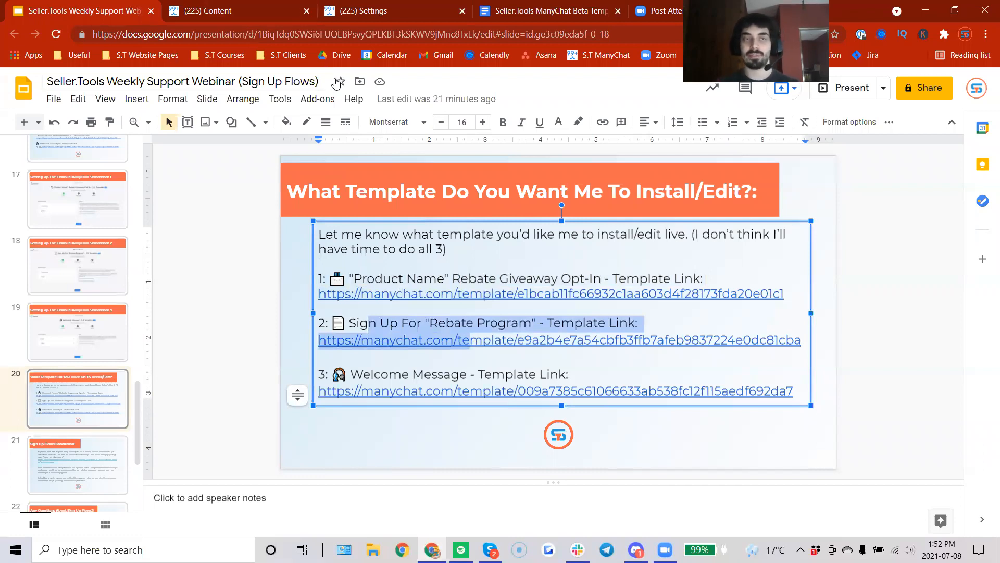
left_click(278, 6)
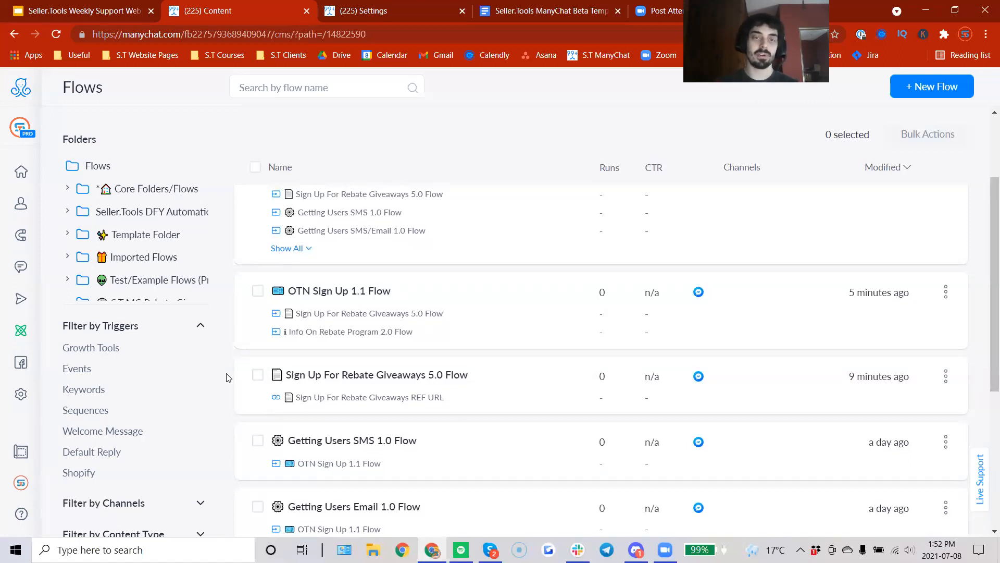
Switch back to the webinar presentation in Google Slides and view the Sign Up Flows Conclusion slide
left_click(41, 4)
left_click(201, 355)
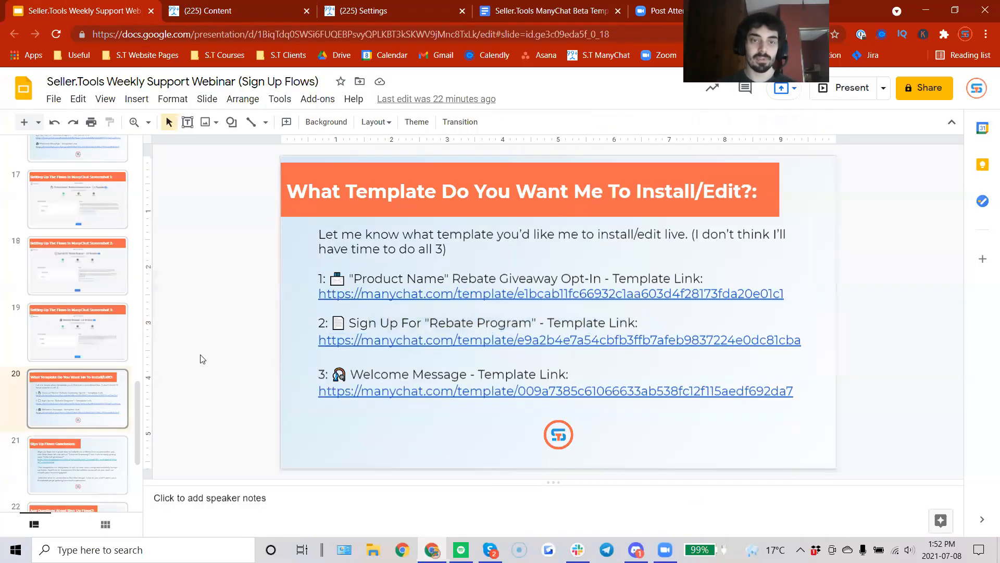
key("Down")
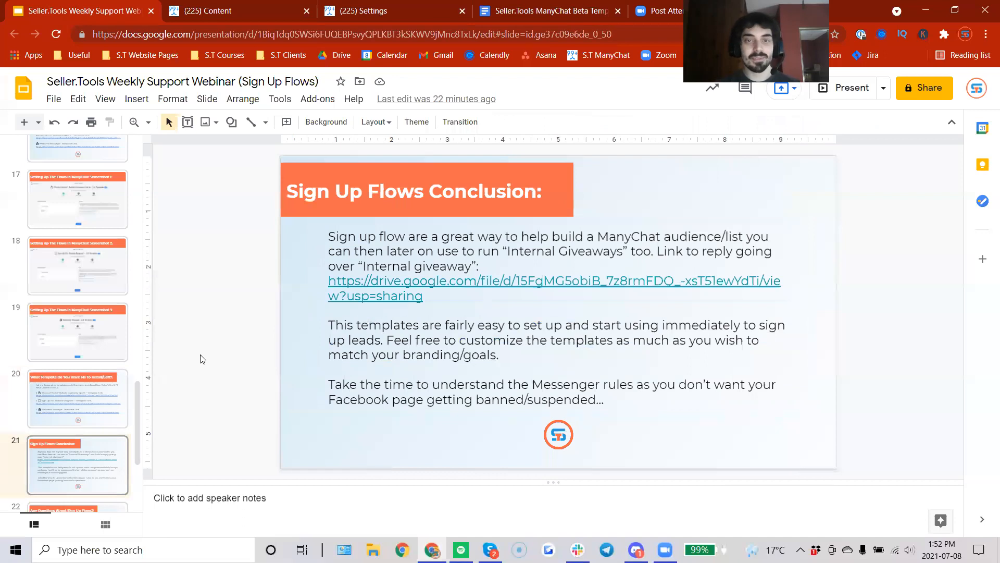
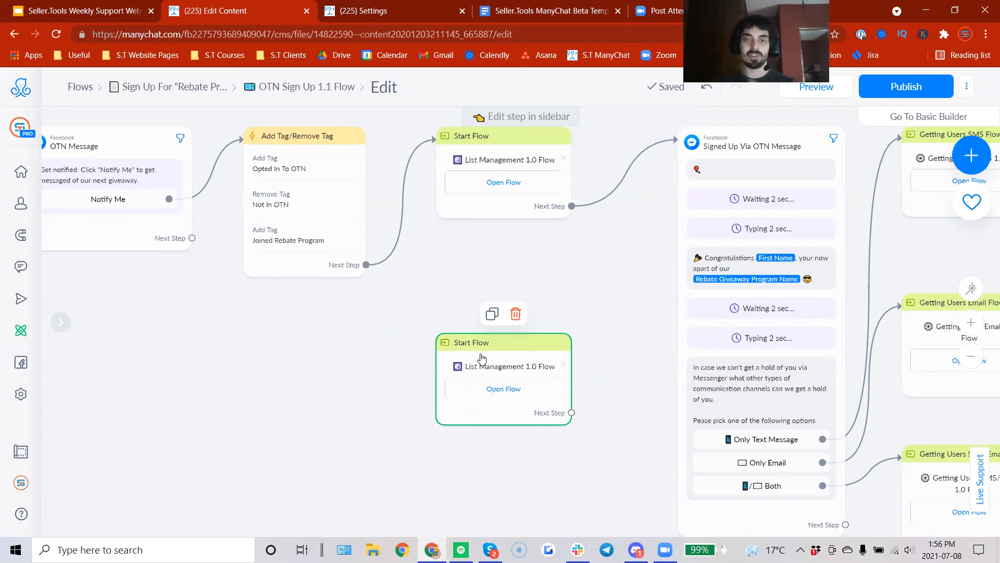
In the OTN Sign Up 1.1 Flow, connect the original List Management Start Flow step to its duplicate below it
left_click_drag(284, 375, 496, 391)
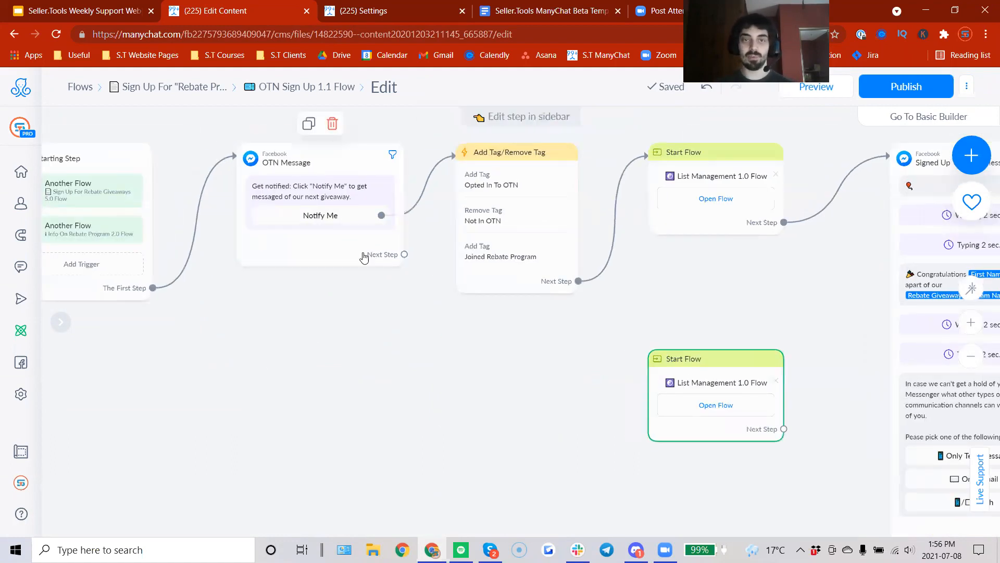
left_click_drag(498, 504, 355, 416)
left_click_drag(264, 327, 482, 414)
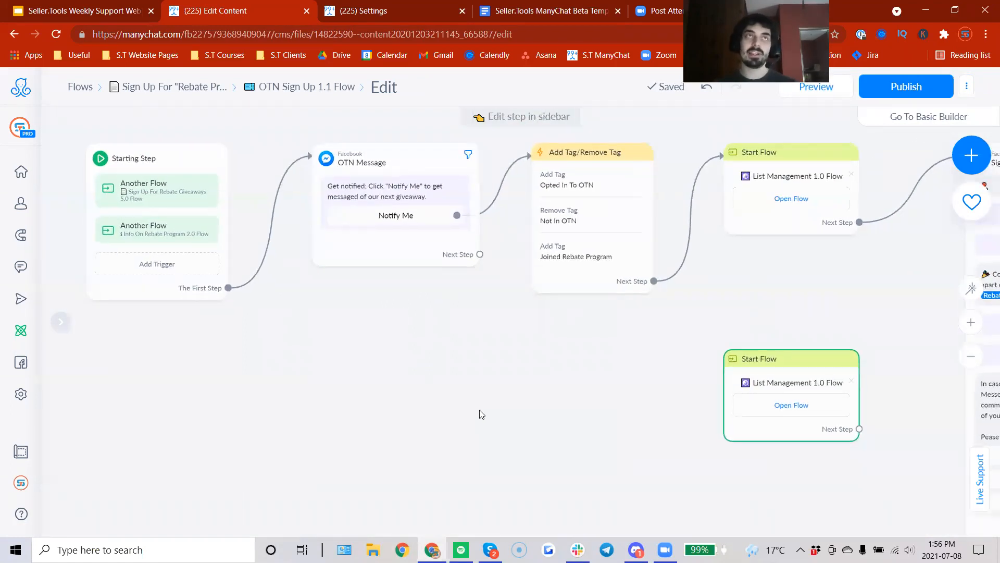
left_click_drag(551, 404, 397, 371)
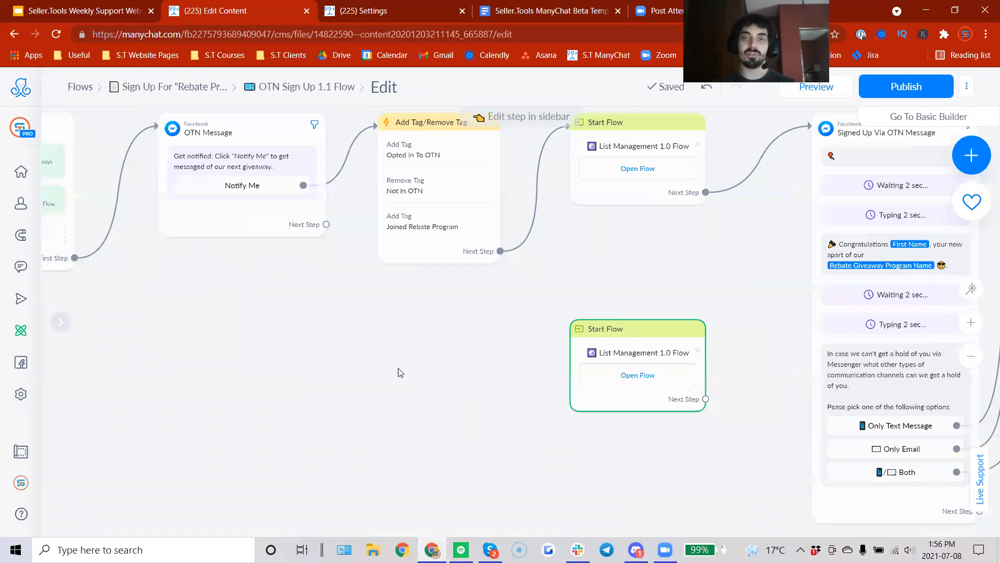
left_click_drag(592, 331, 594, 328)
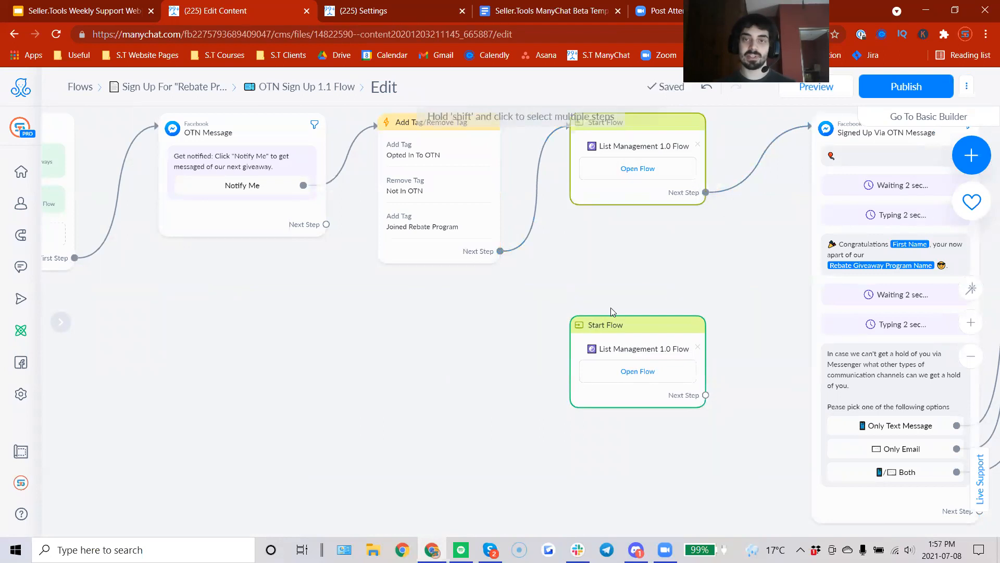
left_click(601, 351)
left_click_drag(705, 193, 578, 333)
Add a Condition step after the duplicated List Management Start Flow step
left_click_drag(561, 437, 545, 372)
left_click_drag(689, 329, 557, 396)
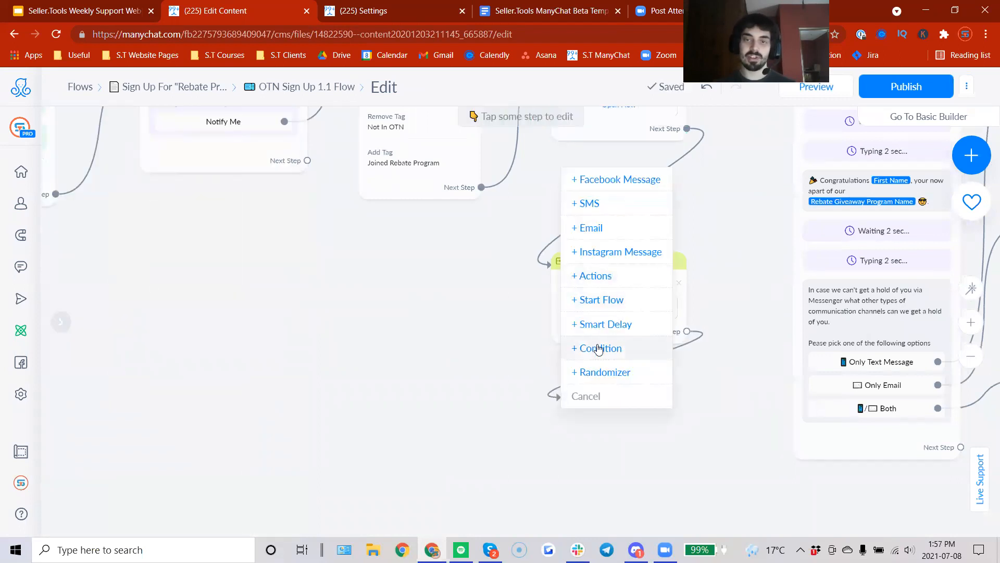
left_click(588, 351)
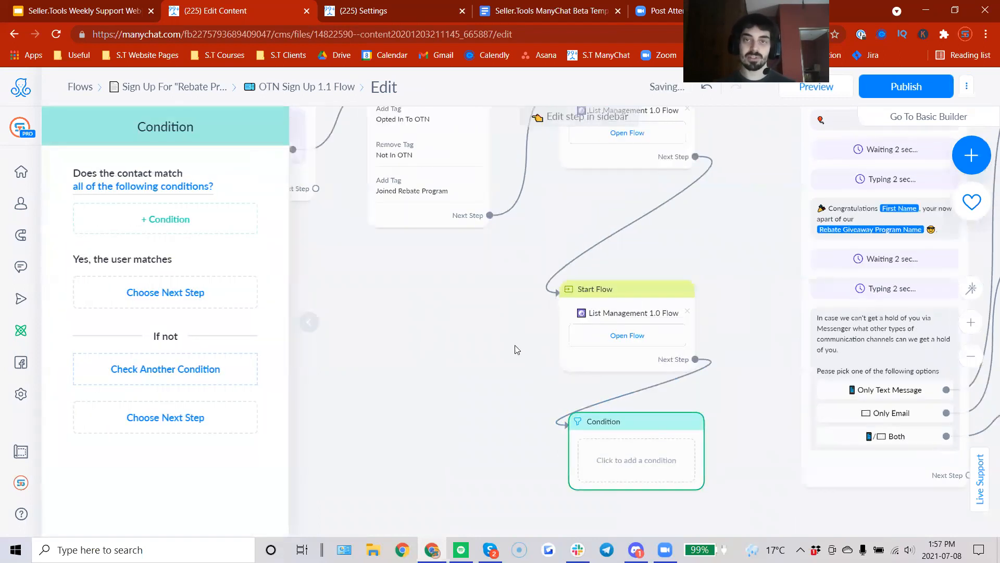
Route the Add Tag/Remove Tag step to the duplicated Start Flow and remove the link between the two Start Flow steps
left_click_drag(543, 235, 595, 398)
left_click(595, 398)
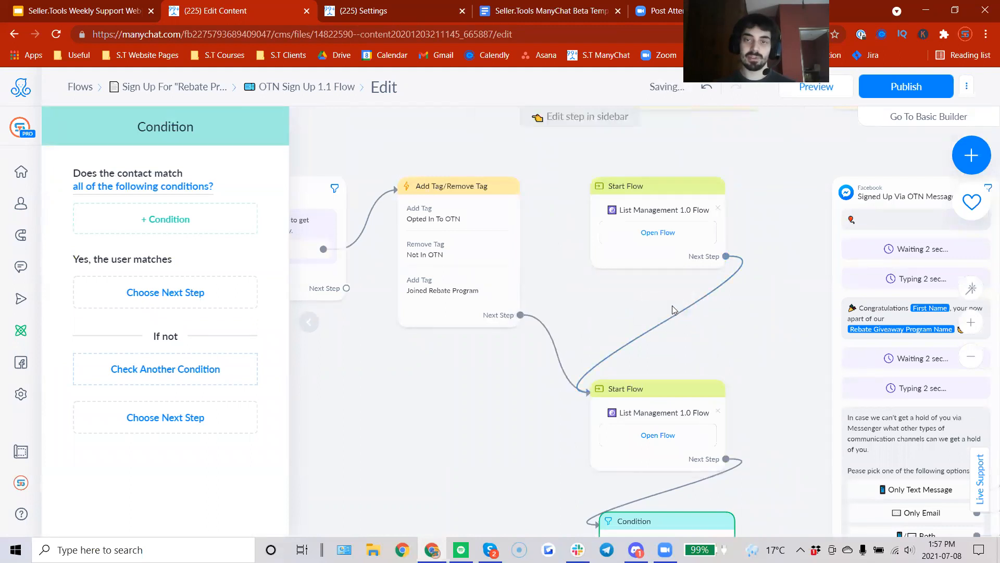
left_click(685, 284)
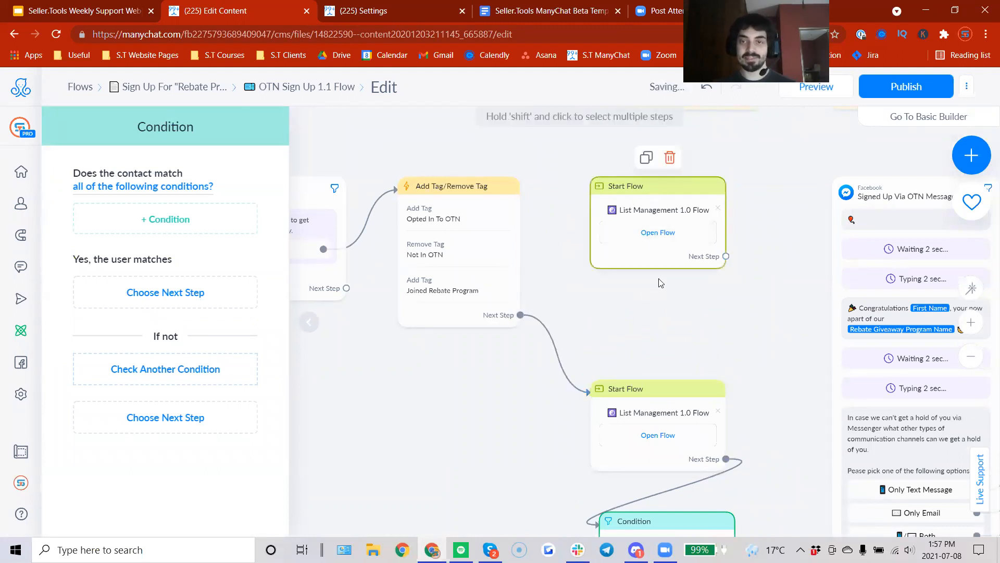
Set the new Condition step to check that ST Blacklist Status is true
left_click_drag(476, 436, 456, 337)
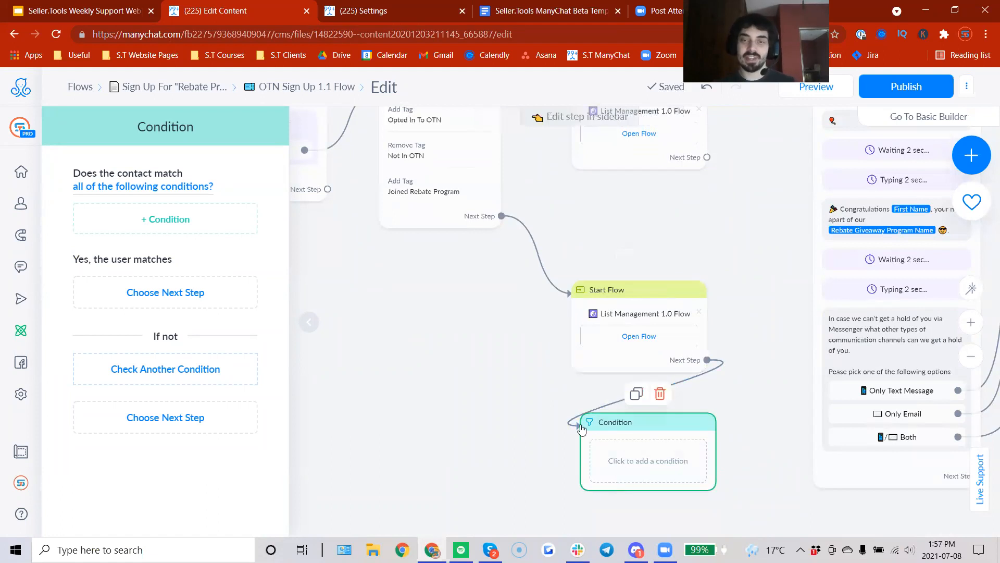
left_click(167, 218)
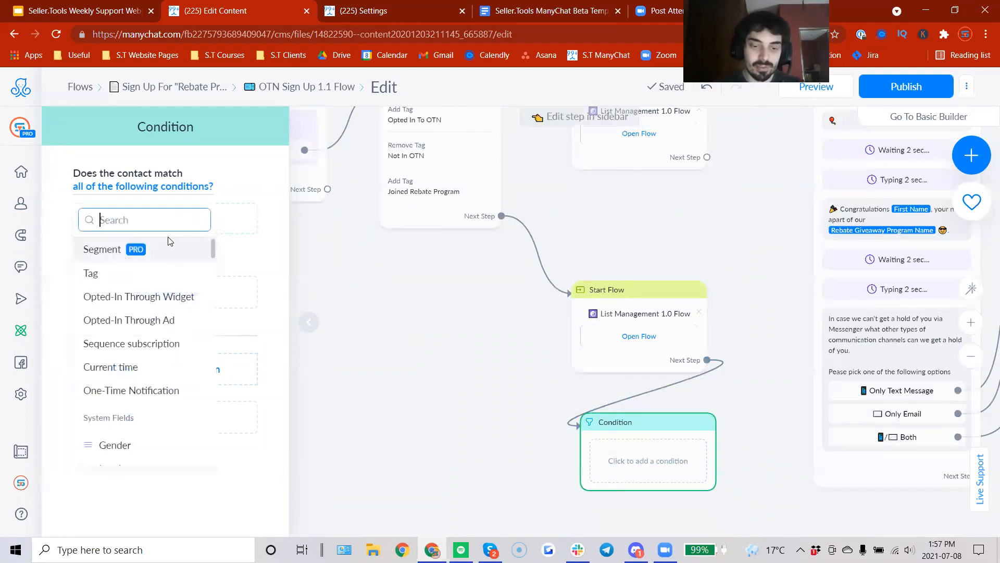
type("bla")
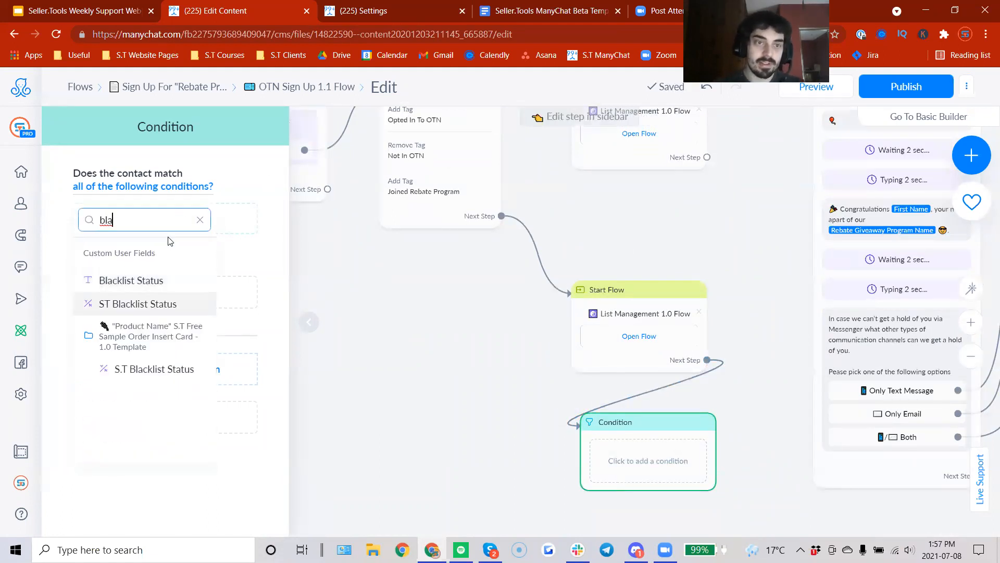
key("Return")
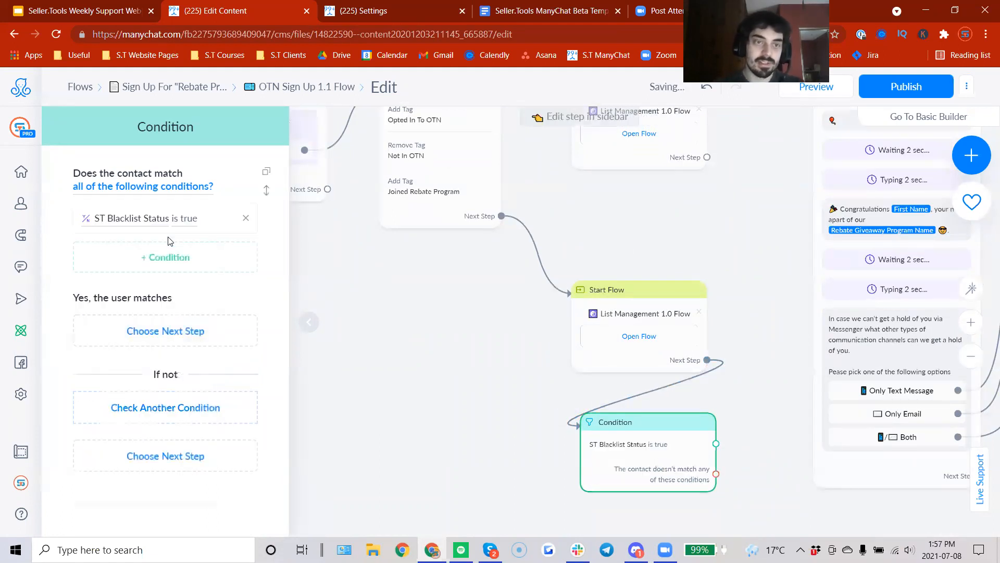
Connect the condition's matching branch to the Signed Up Via OTN Message step
left_click(716, 443)
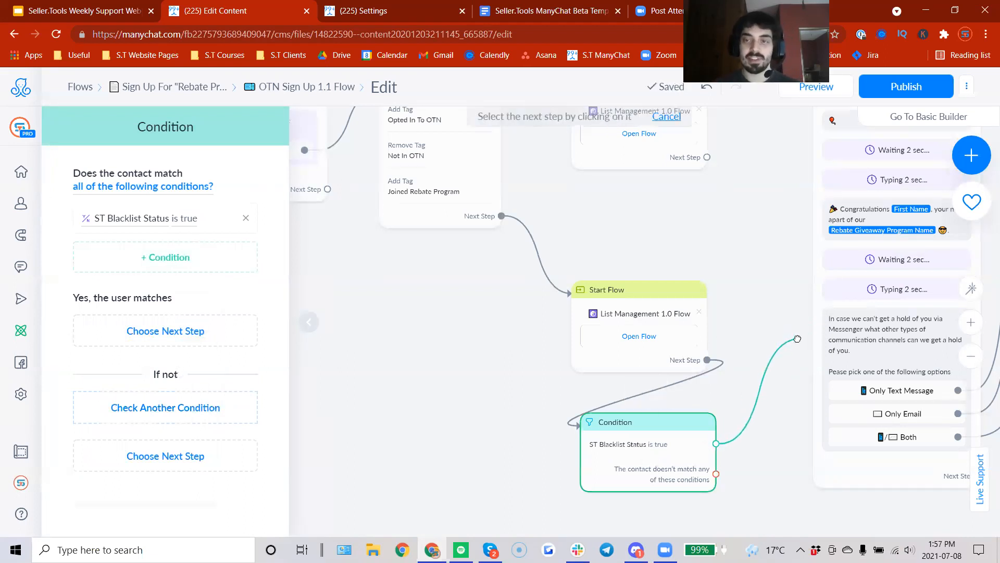
left_click_drag(799, 338, 728, 344)
left_click(774, 311)
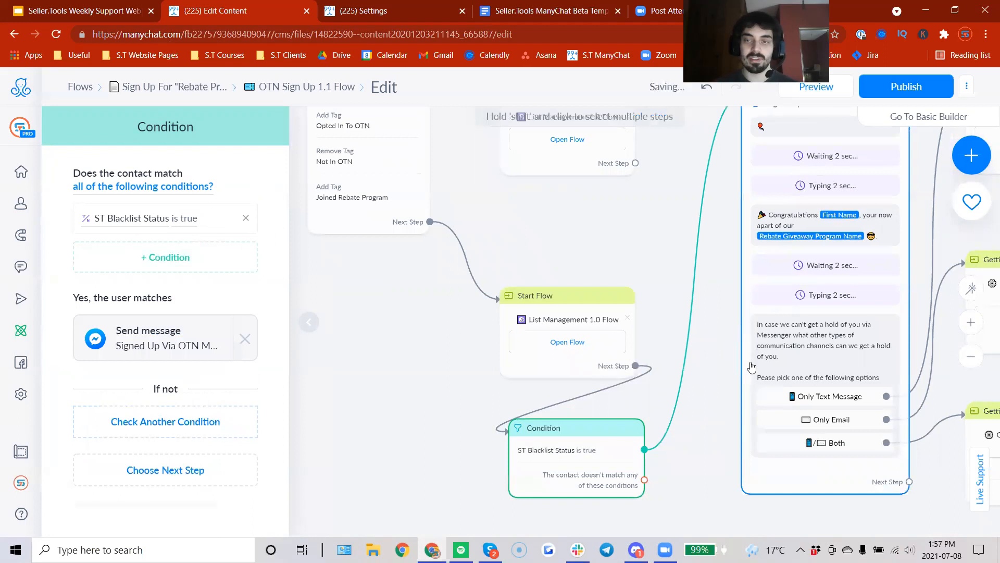
scroll(648, 312, "up", 3)
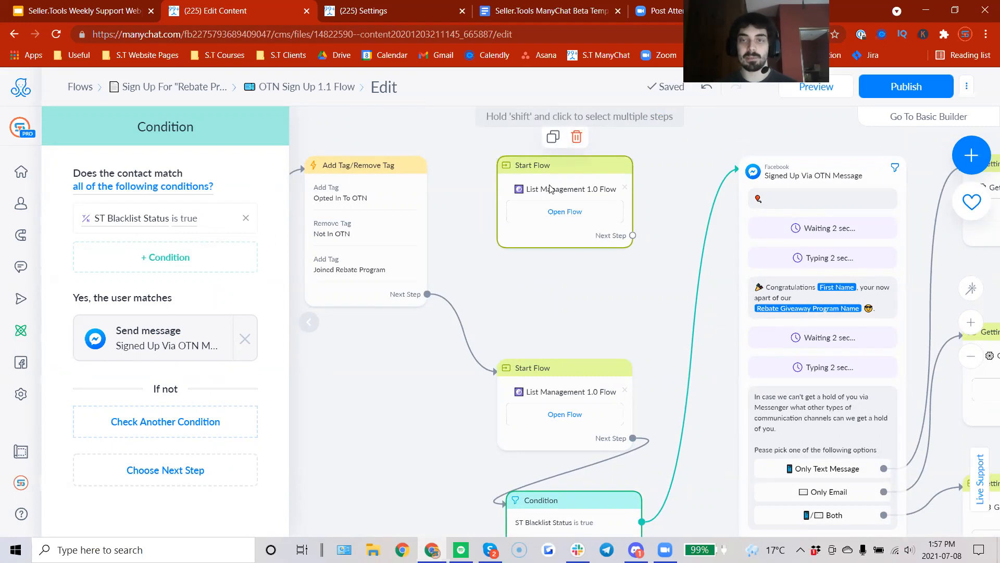
left_click_drag(551, 294, 478, 173)
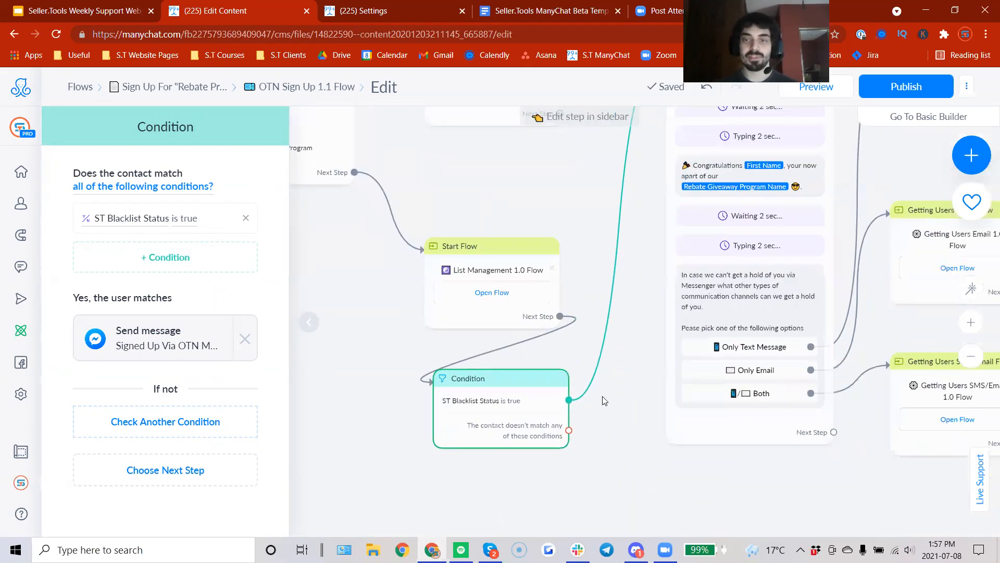
Duplicate the ST Blacklist Status condition, place the copy beyond the message, and connect the Signed Up Via OTN Message's next step to it
left_click_drag(621, 447, 542, 370)
left_click(755, 355)
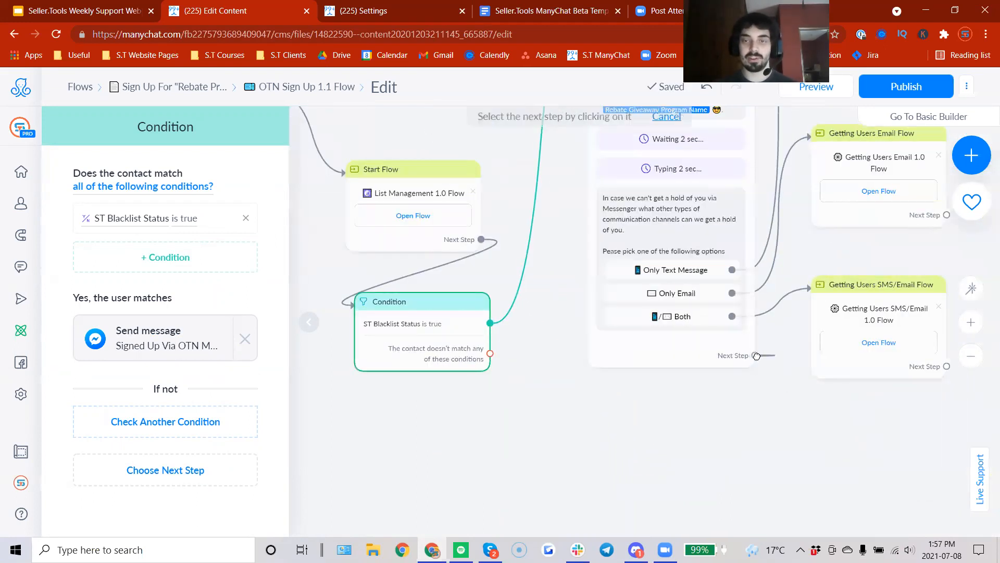
left_click(720, 395)
mouse_move(410, 326)
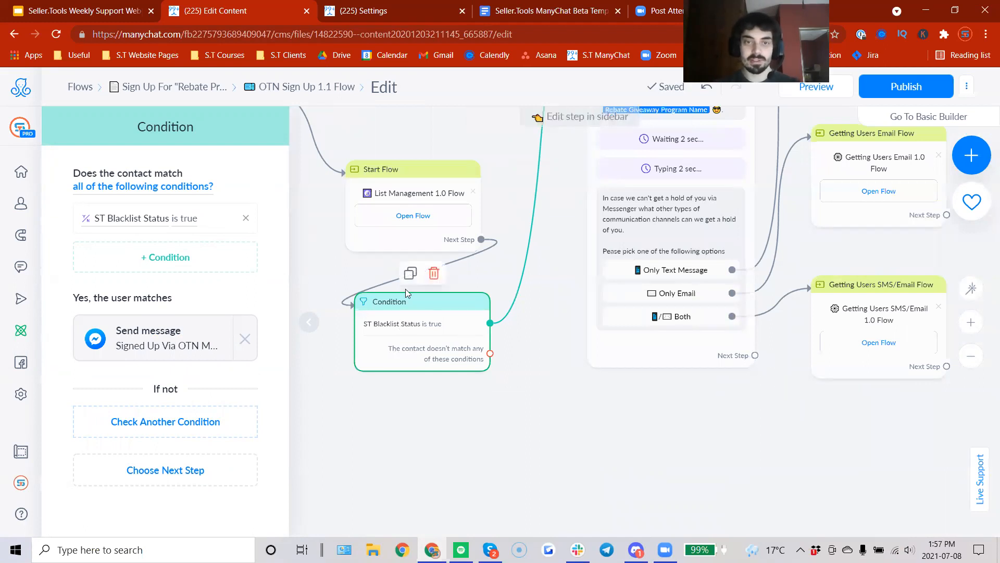
left_click(411, 273)
left_click_drag(699, 386, 860, 491)
left_click(754, 355)
left_click(830, 440)
Add a 1-day Smart Delay to the duplicated condition's matching branch, followed by an Actions step
left_click_drag(713, 450, 467, 349)
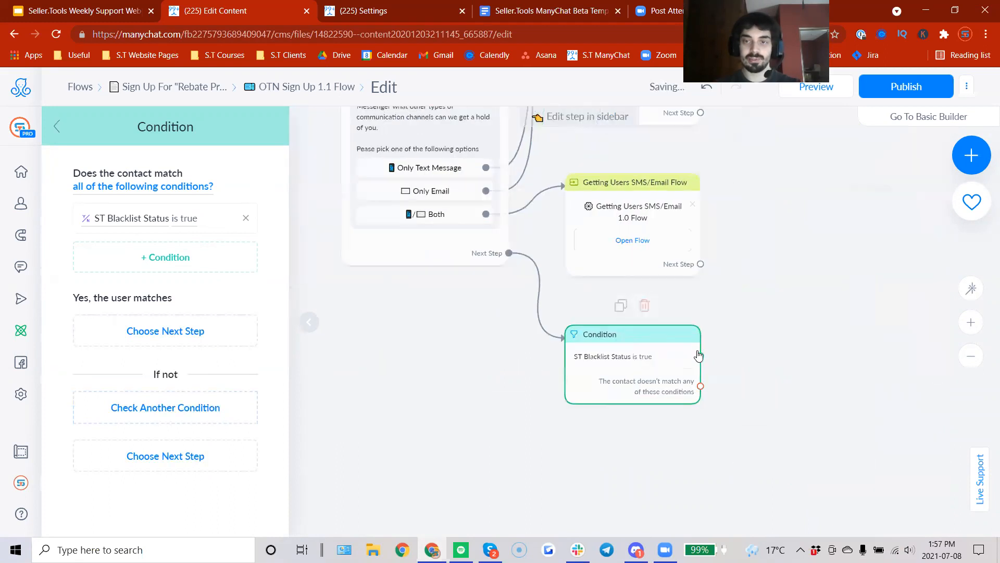
left_click_drag(700, 356, 812, 351)
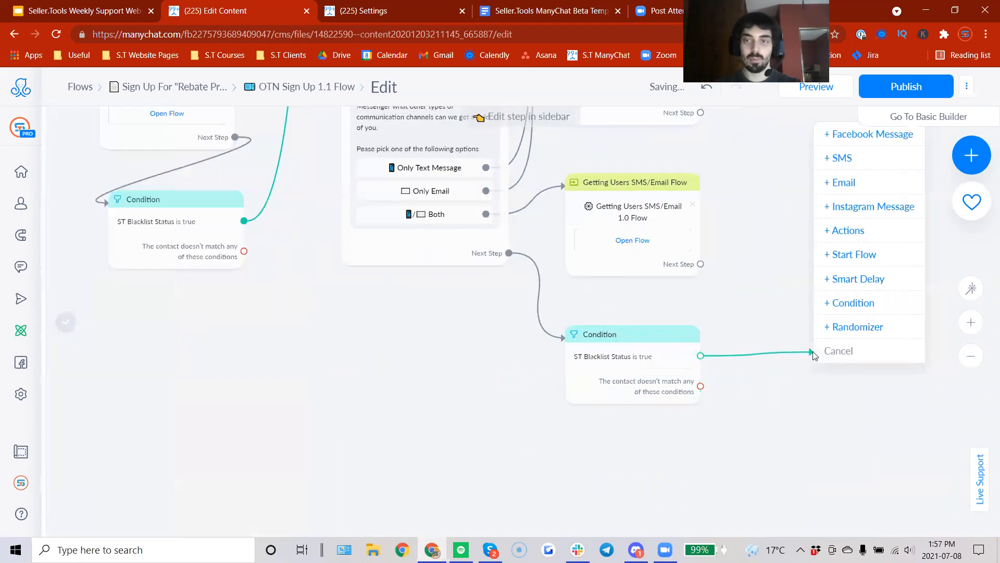
left_click(870, 281)
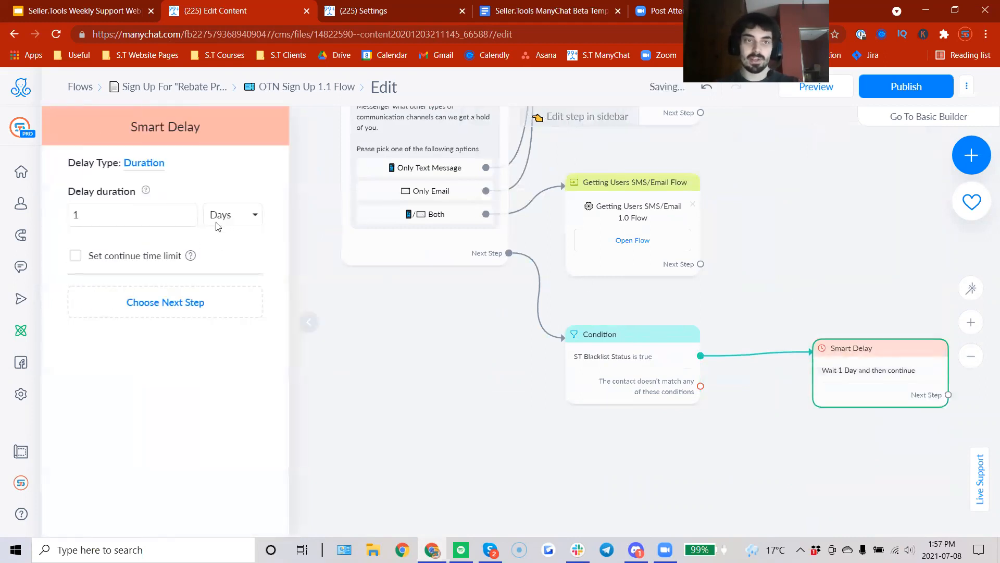
left_click_drag(843, 359, 888, 323)
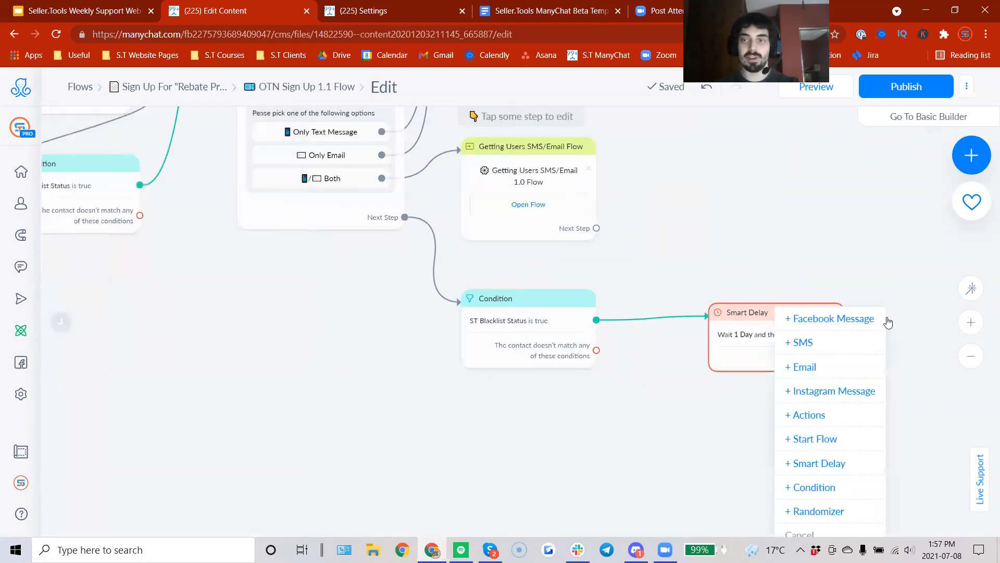
left_click(837, 414)
Set the Actions step after the 1-day Smart Delay to perform Set Messenger Opt-Out
left_click(121, 188)
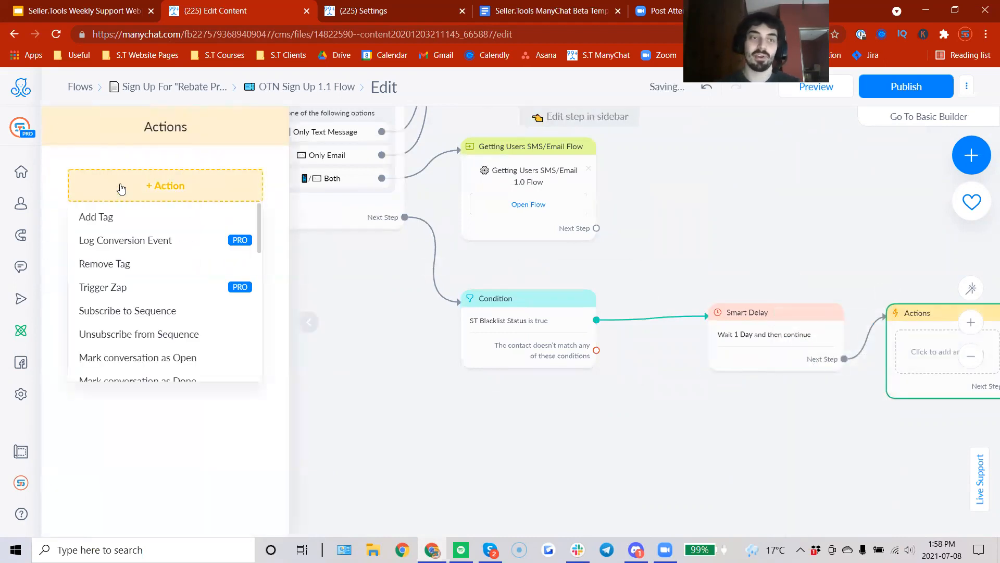
key("Down")
key("Down")
key("Down")
key("Down")
key("Down")
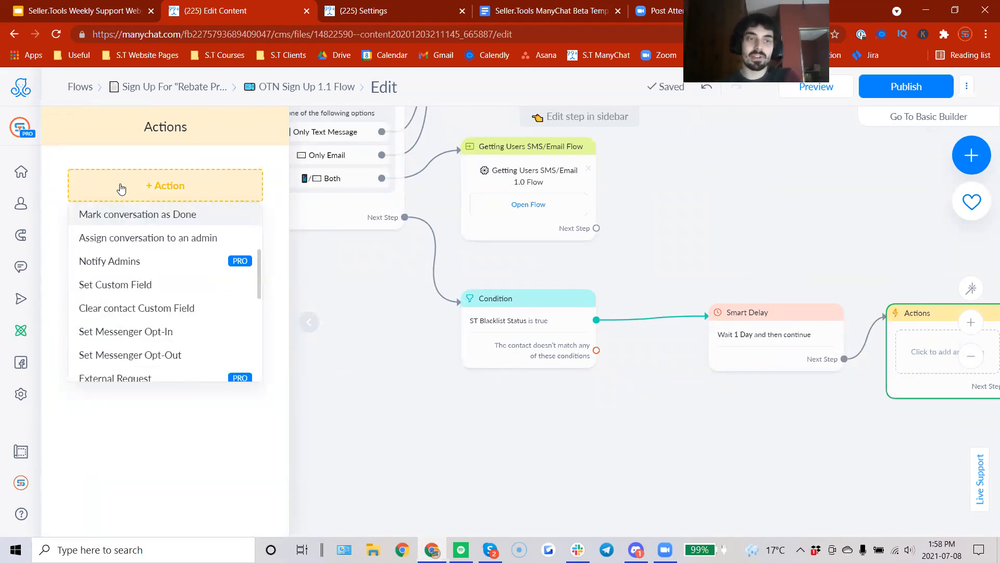
key("Up")
key("Up")
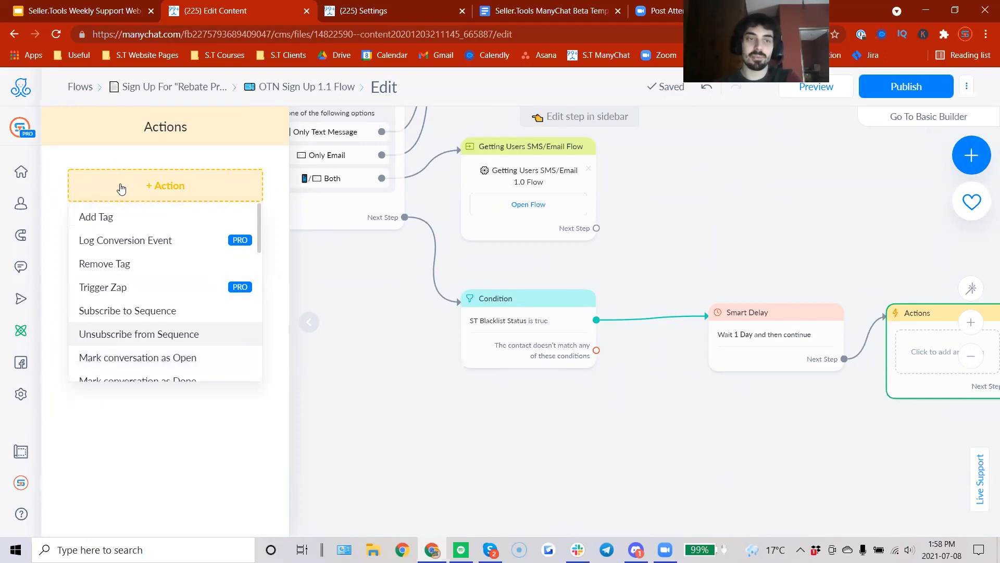
key("Down")
key("Down")
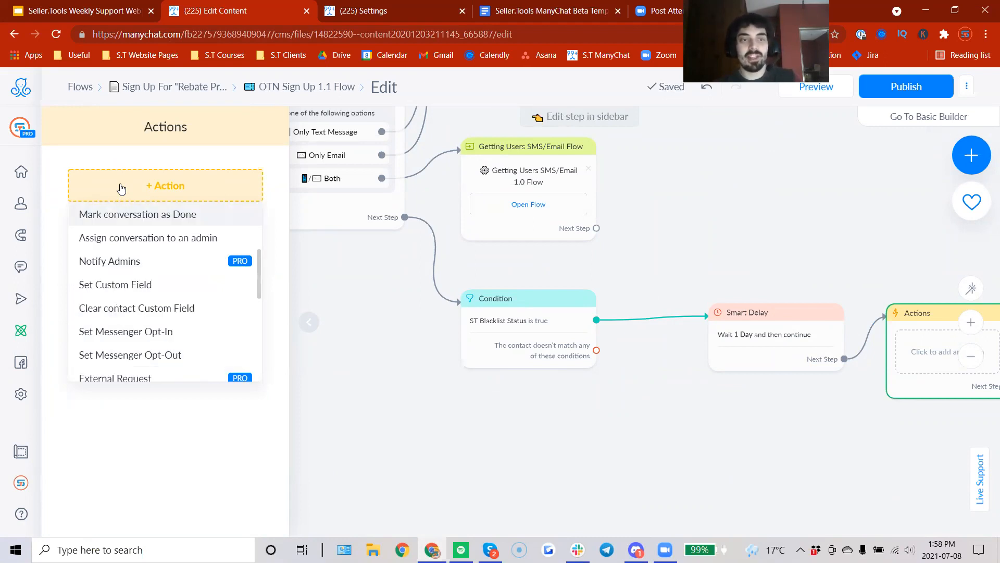
key("Down")
key("Down")
key("Down")
key("Down")
key("Down")
key("Down")
key("Down")
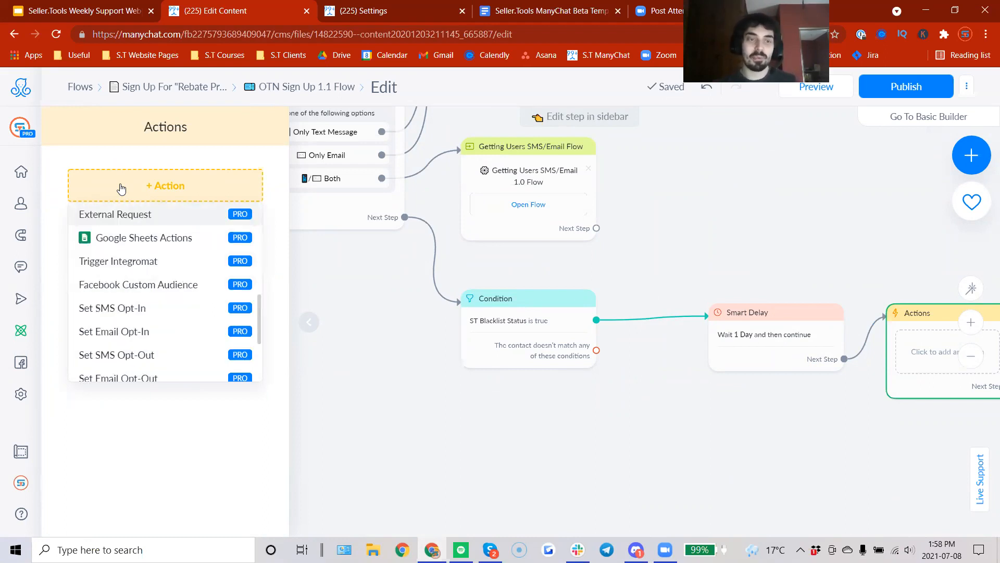
key("Down")
key("Down")
key("Down")
key("Down")
key("Down")
key("Down")
key("Down")
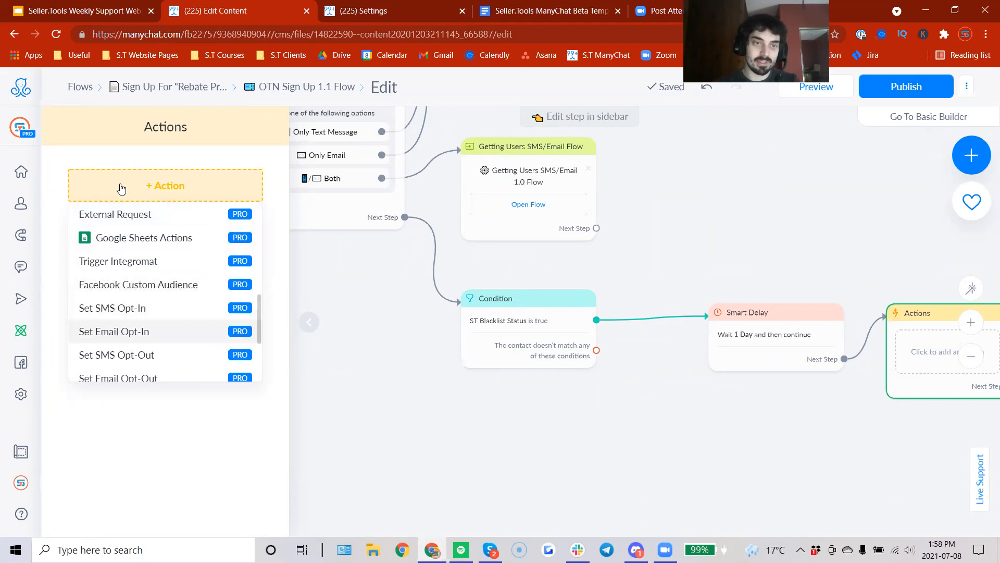
key("Up")
key("Up")
key("Up")
key("Up")
key("Up")
key("Up")
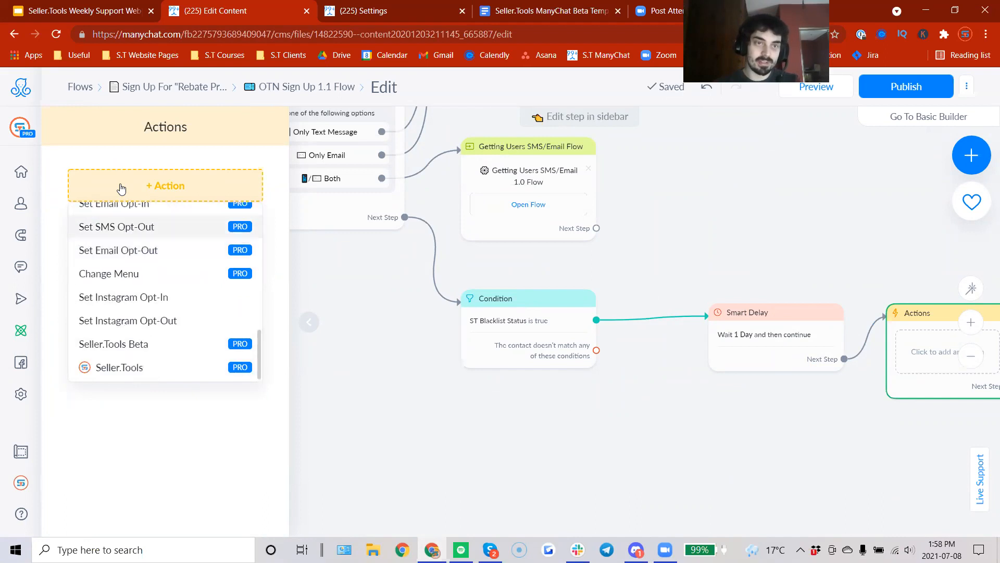
key("Up")
key("Up")
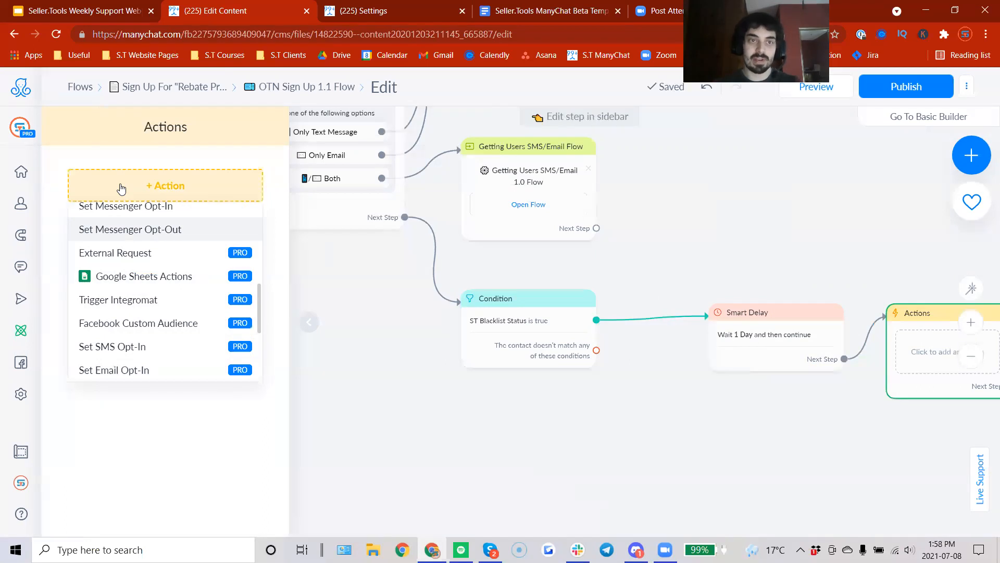
key("Return")
left_click(609, 434)
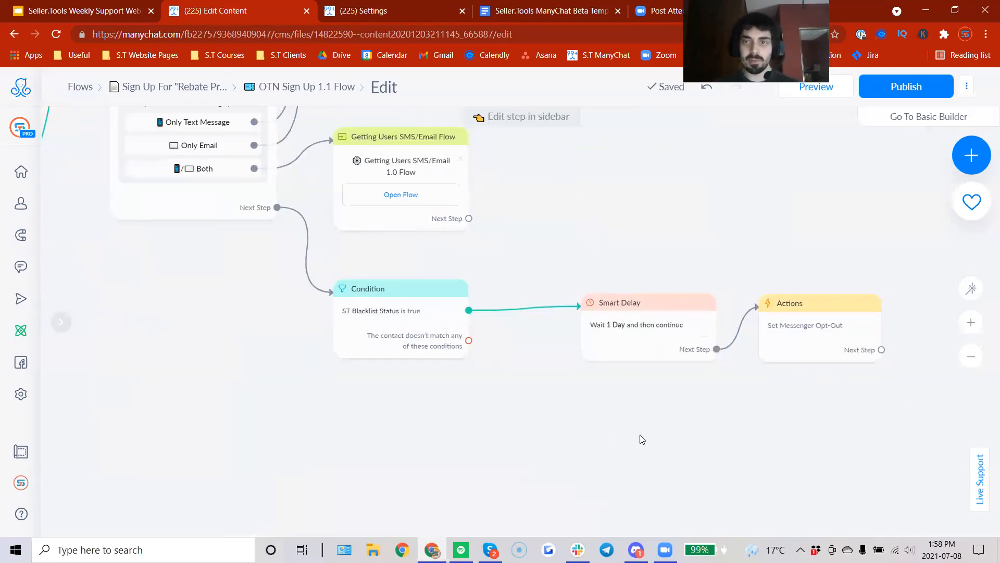
Connect the non-matching branch of the ST Blacklist Status condition before the message to the upper List Management 1.0 Flow step
left_click_drag(437, 439, 665, 548)
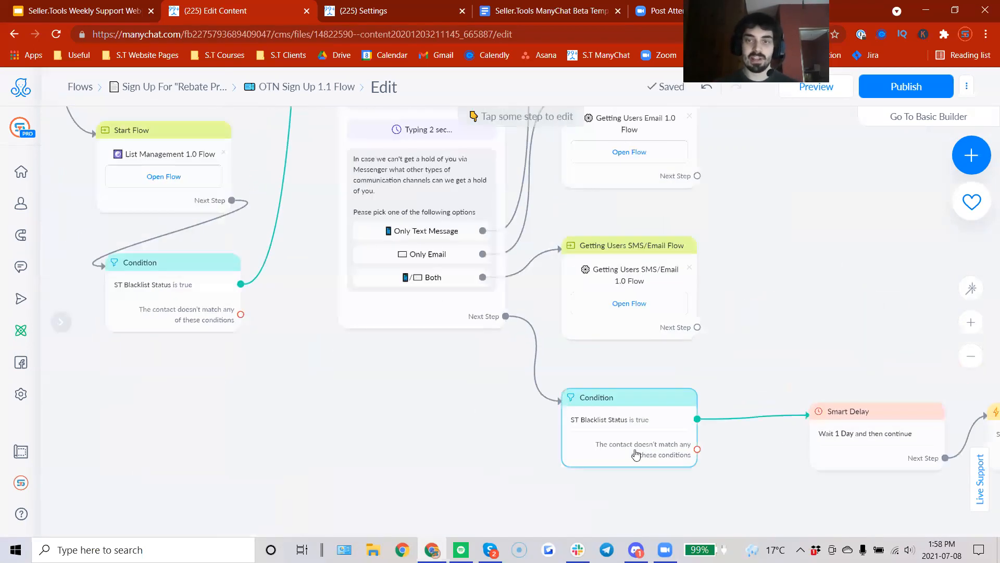
left_click_drag(433, 415, 621, 526)
left_click_drag(605, 492, 260, 253)
left_click_drag(213, 286, 591, 497)
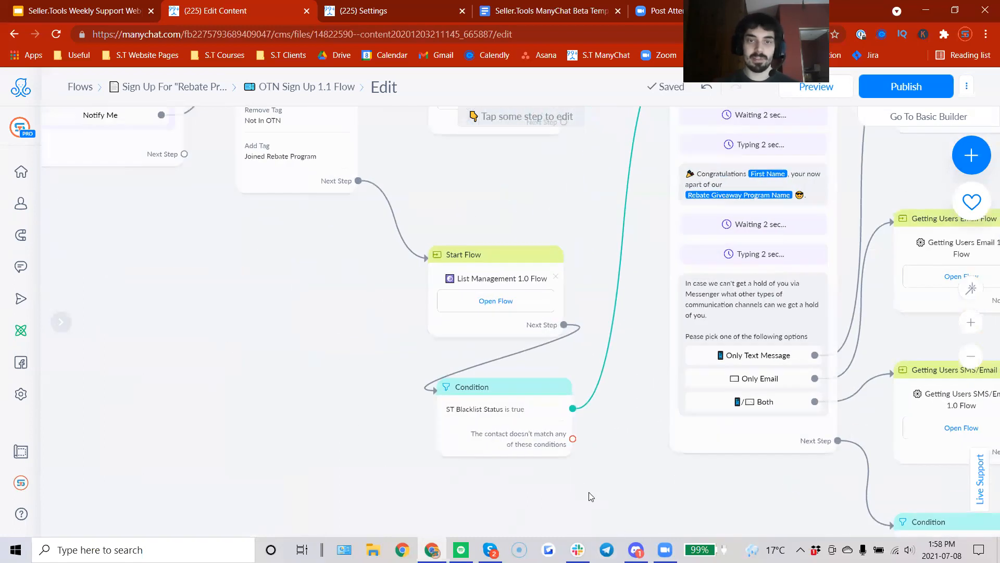
left_click(572, 438)
scroll(417, 250, "up", 2)
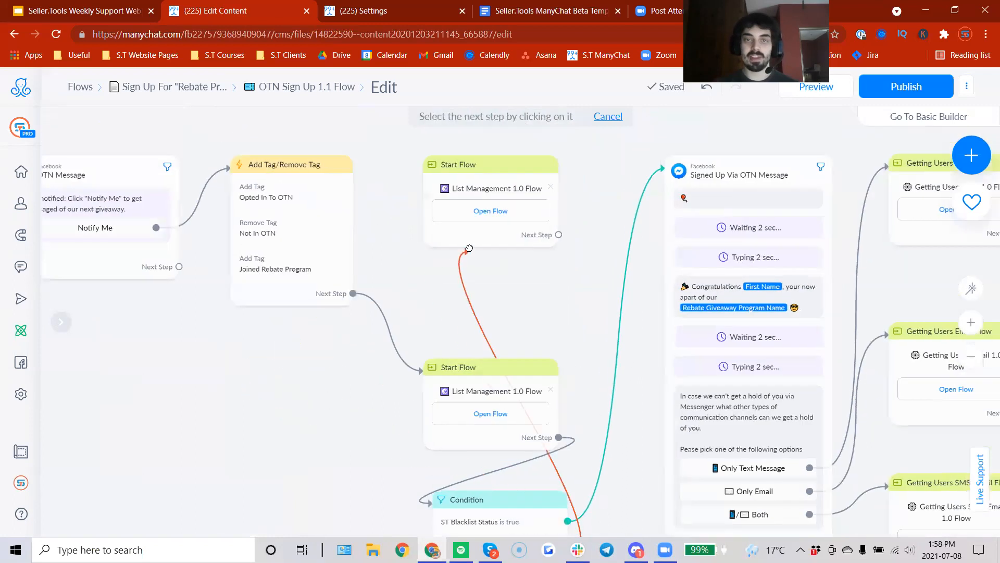
left_click(482, 181)
Connect the upper List Management 1.0 Flow step's next step to the Signed Up Via OTN Message step
left_click(558, 234)
left_click(677, 219)
left_click_drag(563, 293, 463, 229)
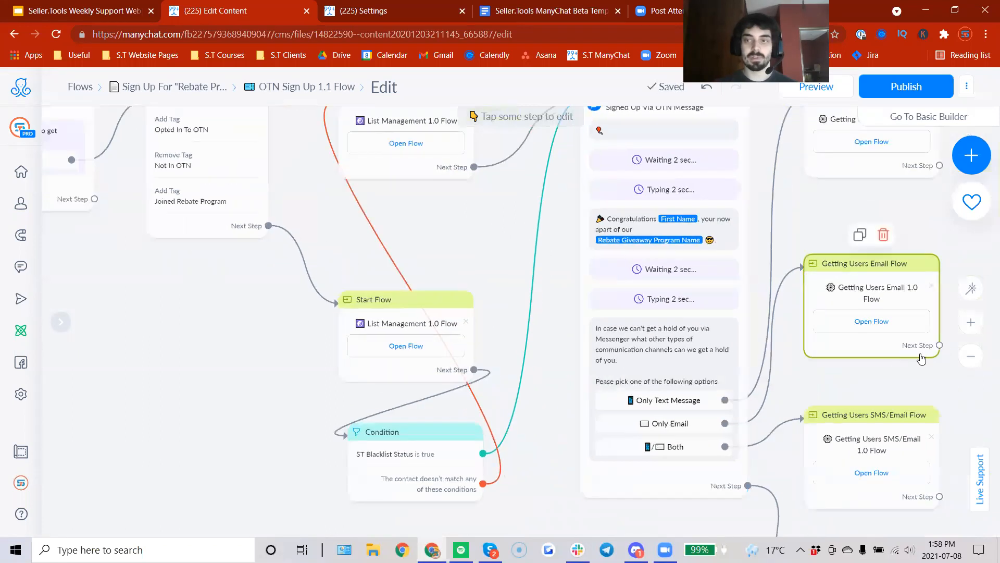
left_click(969, 356)
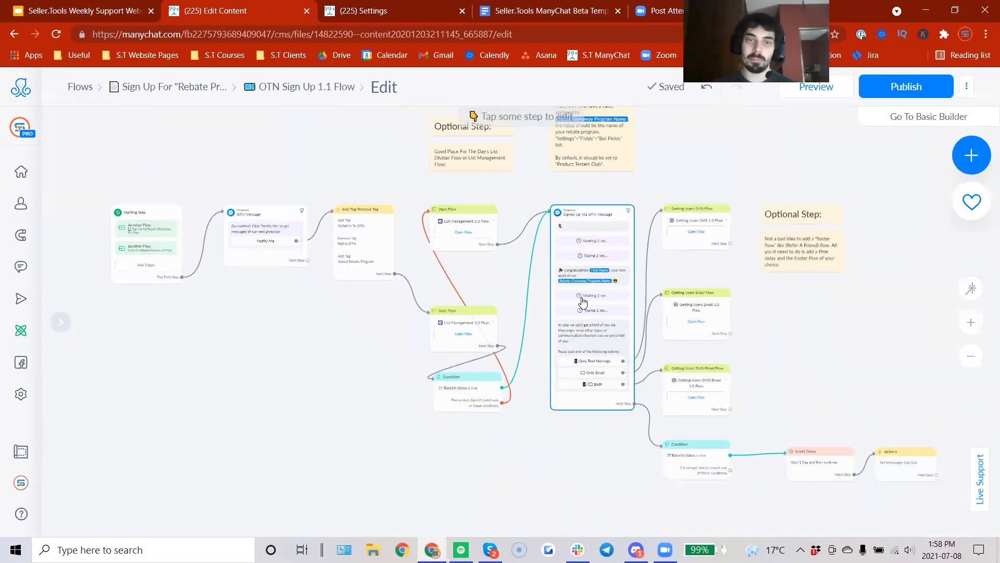
Add a separate Actions step in the empty area below the flow and give it a Seller.Tools action
left_click(458, 324)
left_click_drag(378, 416, 403, 277)
right_click(402, 405)
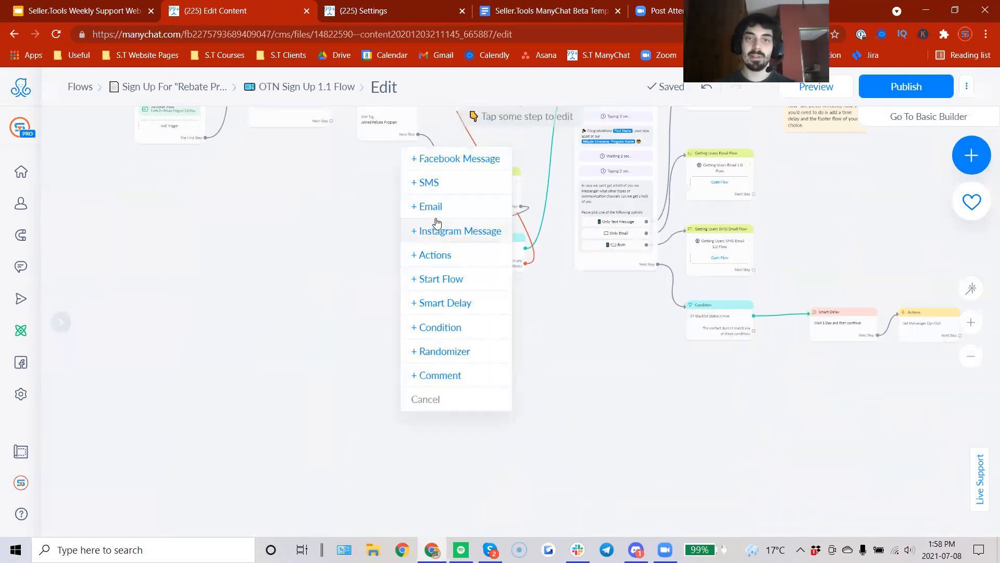
left_click(448, 261)
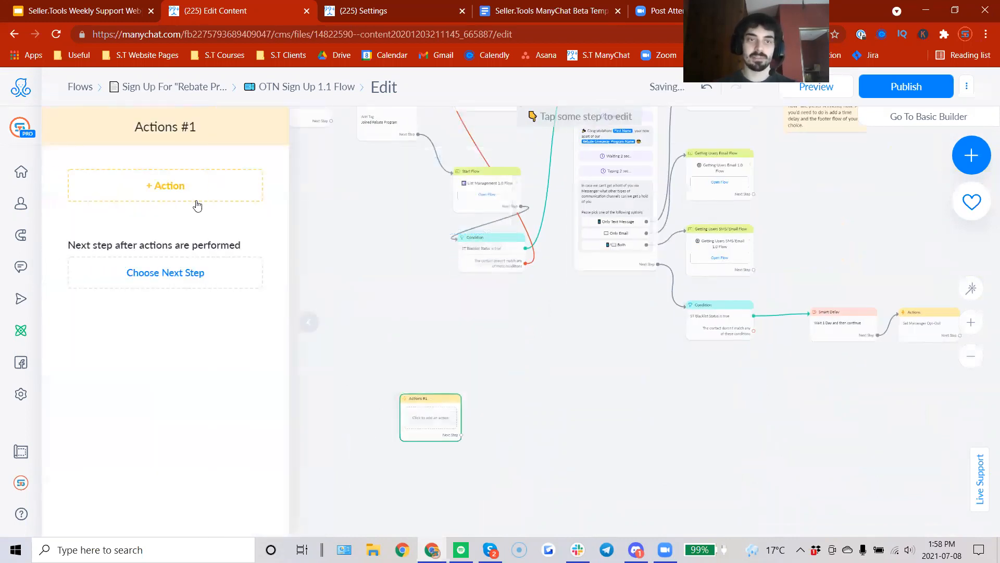
left_click(188, 189)
scroll(176, 242, "down", 5)
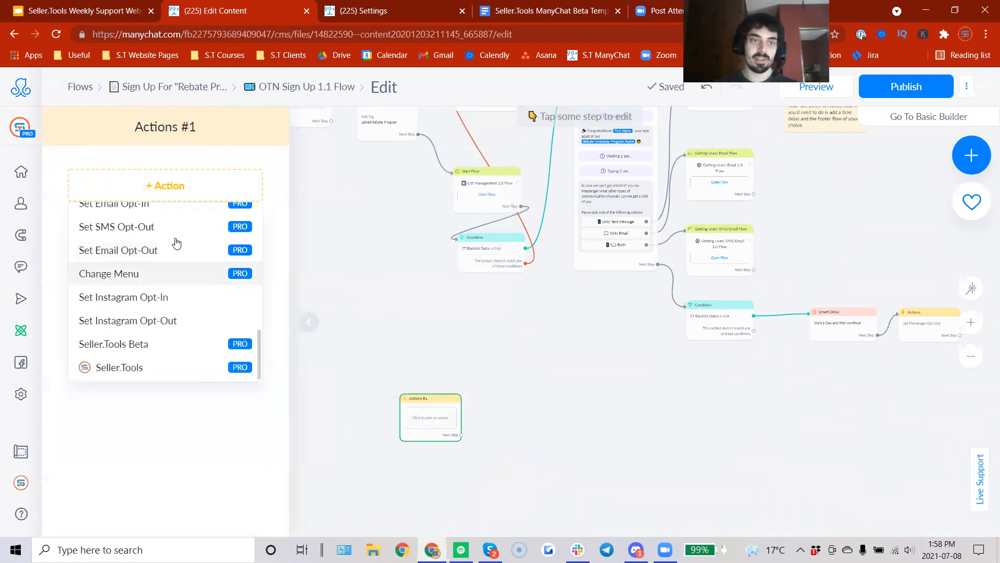
left_click(156, 364)
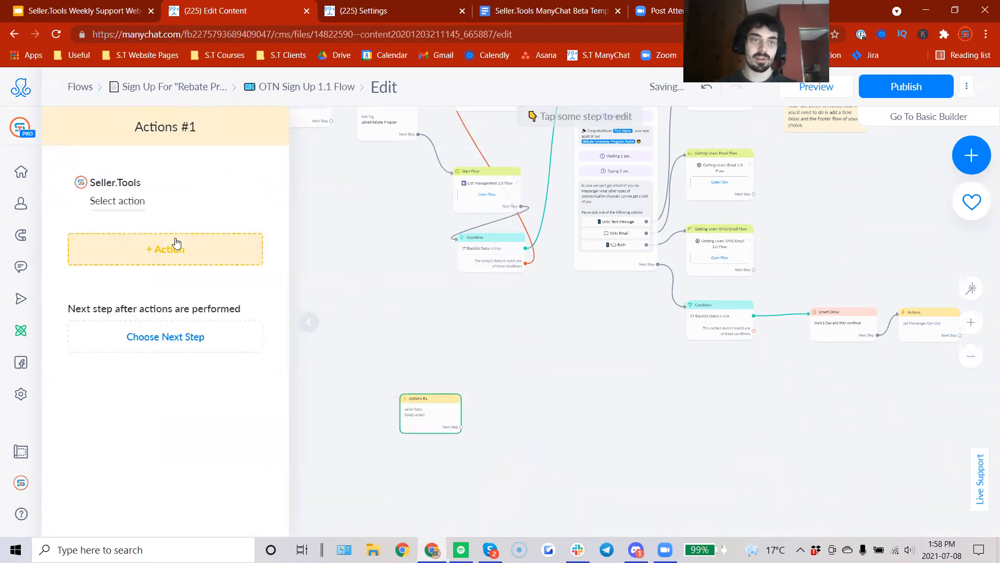
Choose the Blacklist: Check Customer Data Against Your Blacklist action and select the saved Live API Key
left_click(133, 201)
left_click_drag(703, 173, 697, 380)
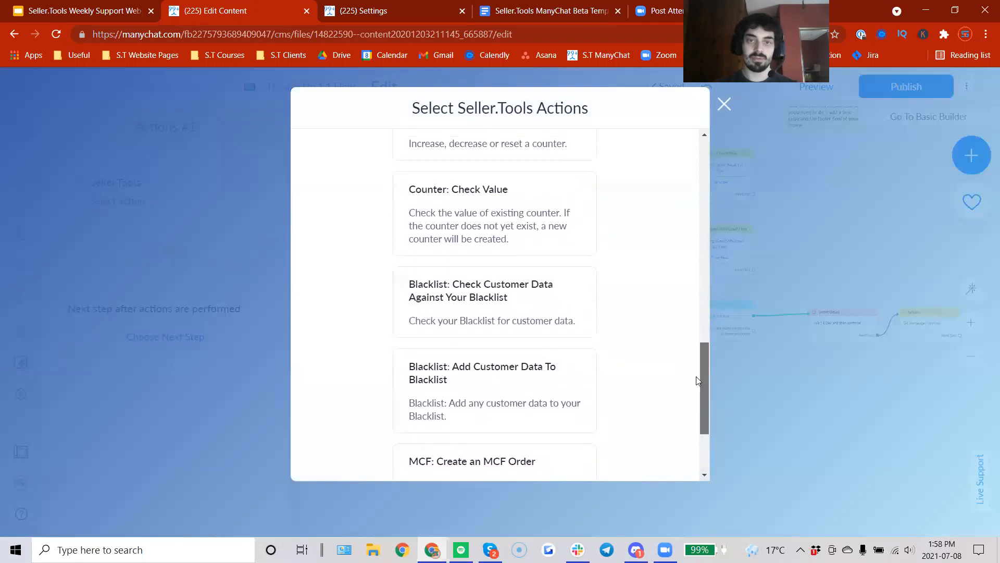
left_click(417, 287)
left_click(365, 273)
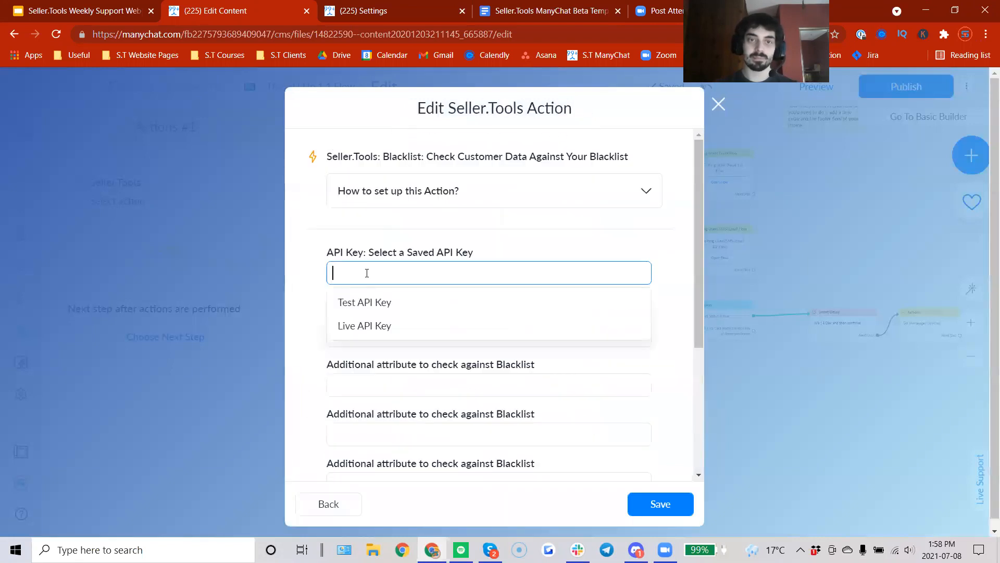
left_click(356, 325)
Set the blacklist check's required attribute to Full Name and its first additional attribute to Email
left_click(452, 340)
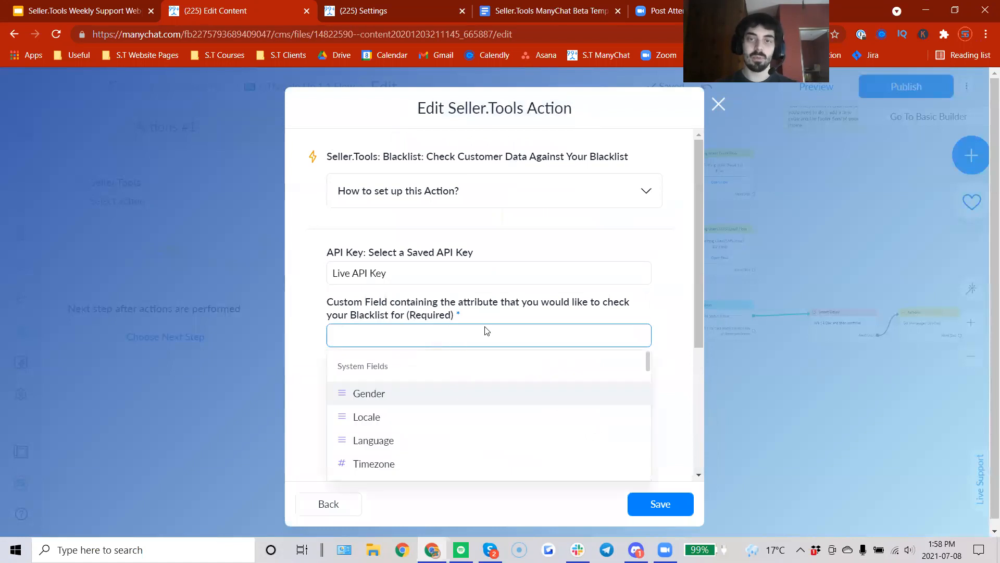
left_click(697, 264)
left_click_drag(694, 265, 697, 319)
scroll(697, 320, "down", 1)
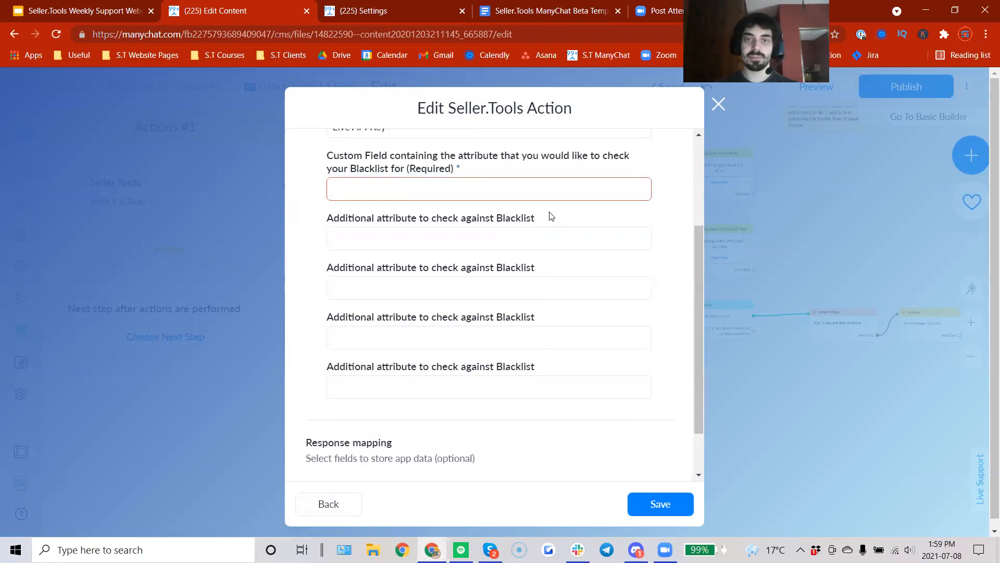
left_click(551, 195)
type("ful")
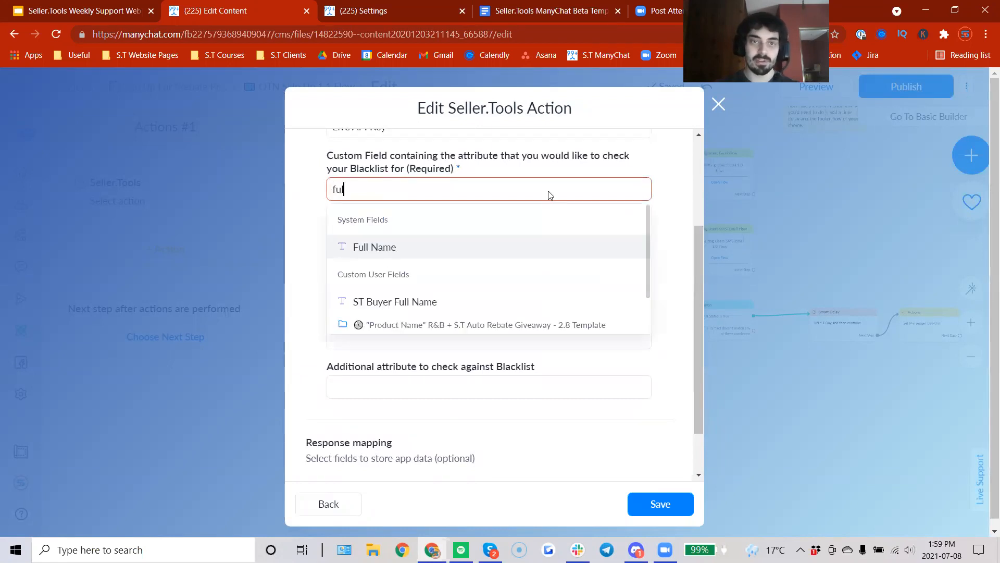
key("Return")
left_click(505, 245)
type("email")
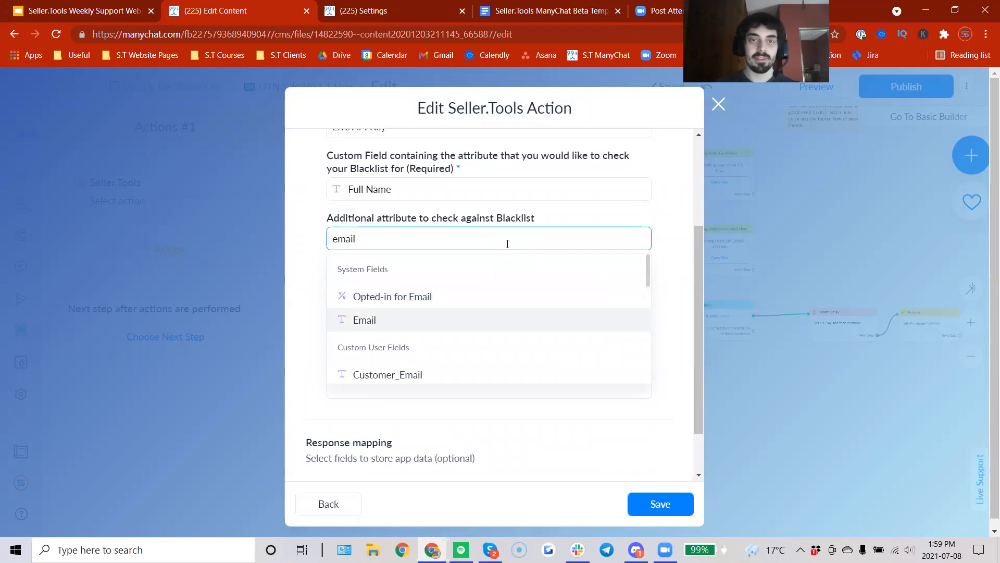
key("Return")
left_click(439, 287)
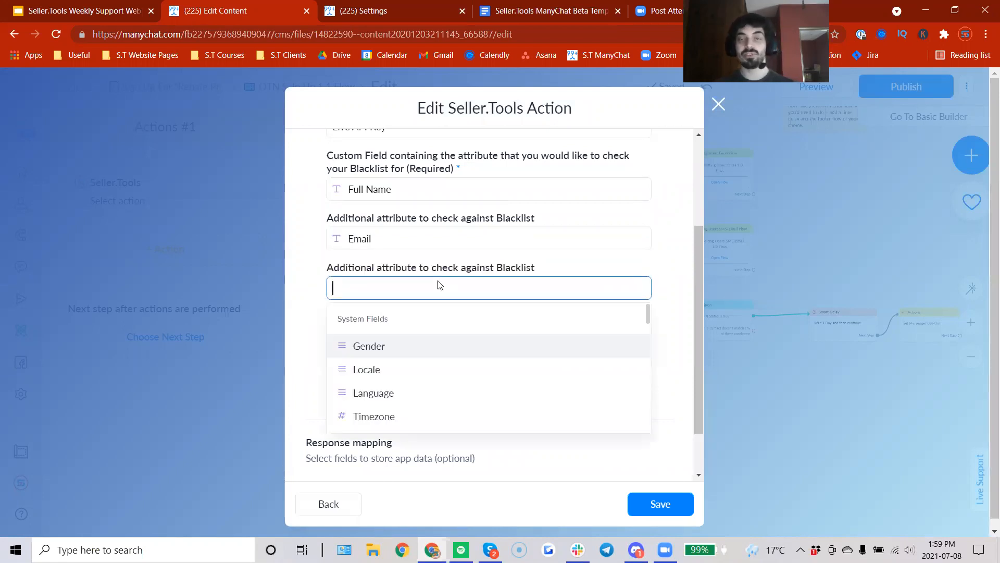
left_click(656, 271)
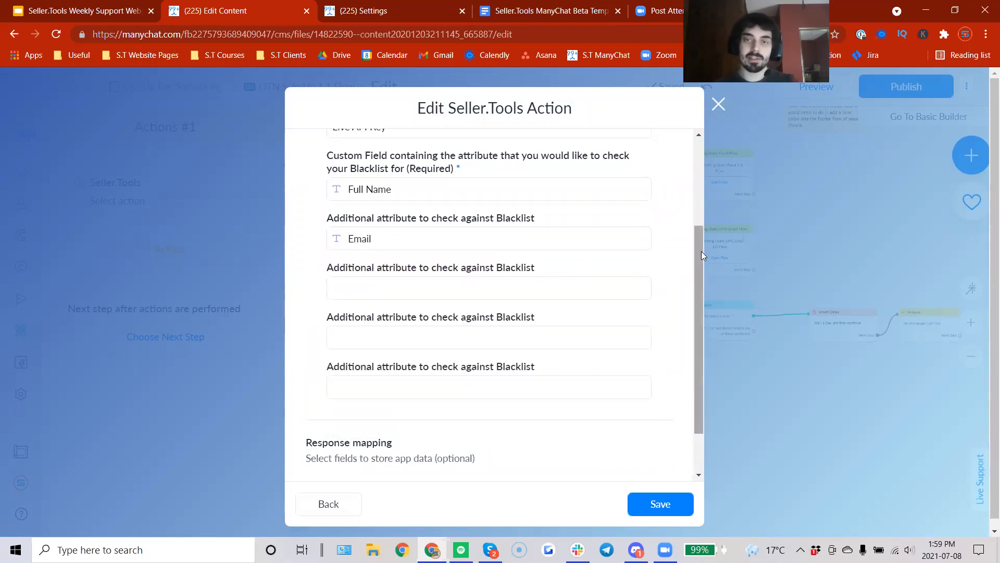
Map the Blacklist Status (True/False) response to the Blacklist Status custom field and save the action
left_click_drag(701, 250, 699, 288)
left_click(539, 449)
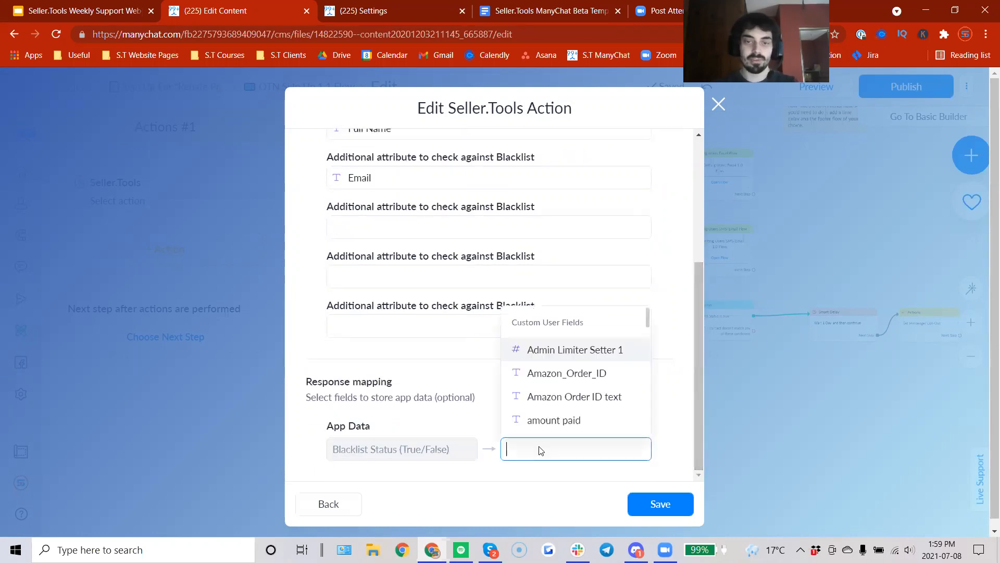
type("bl")
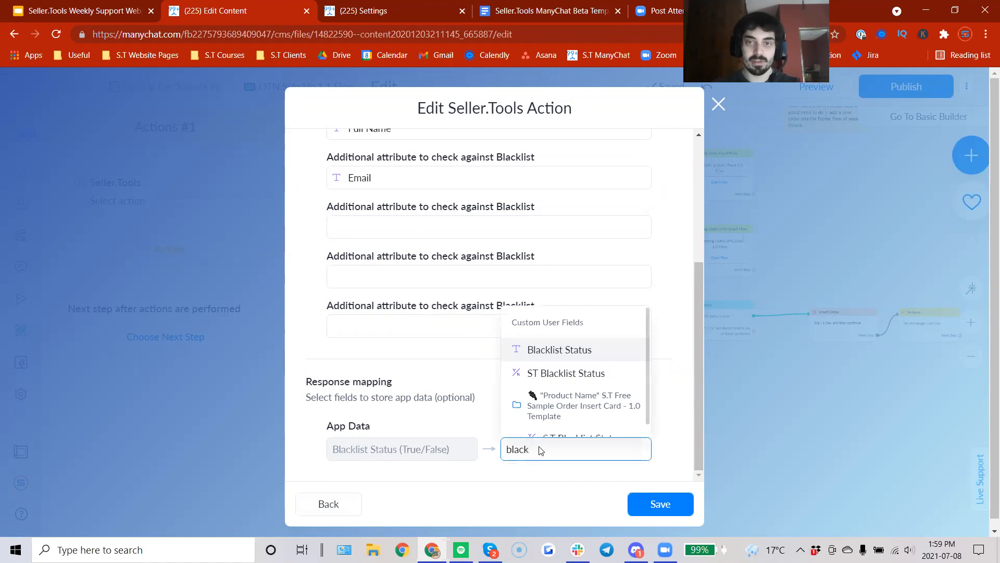
type("ack")
left_click(559, 350)
left_click(660, 504)
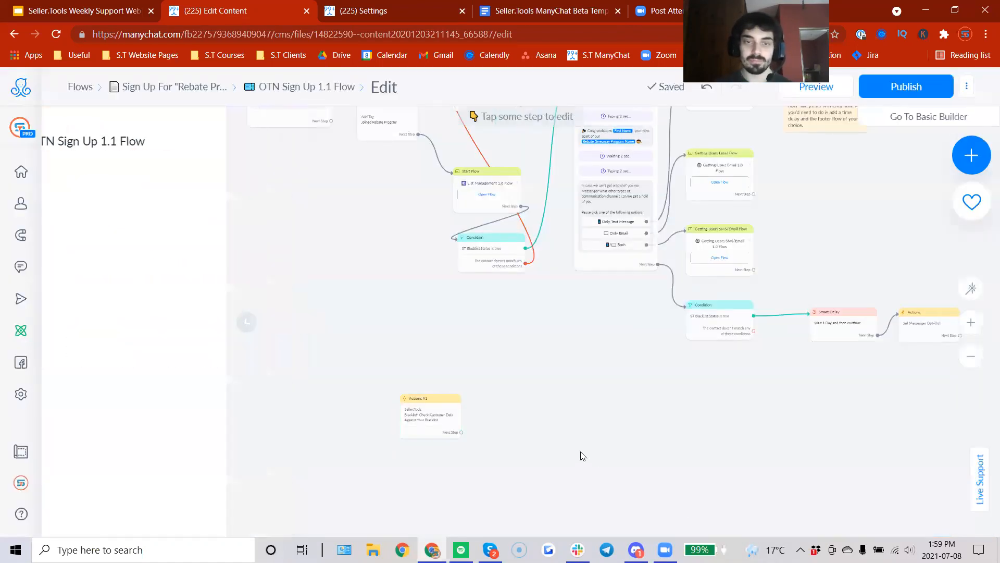
Move the blacklist-check Actions step below the OTN Message step and review it alongside the lower List Management Start Flow step
left_click_drag(417, 401, 254, 227)
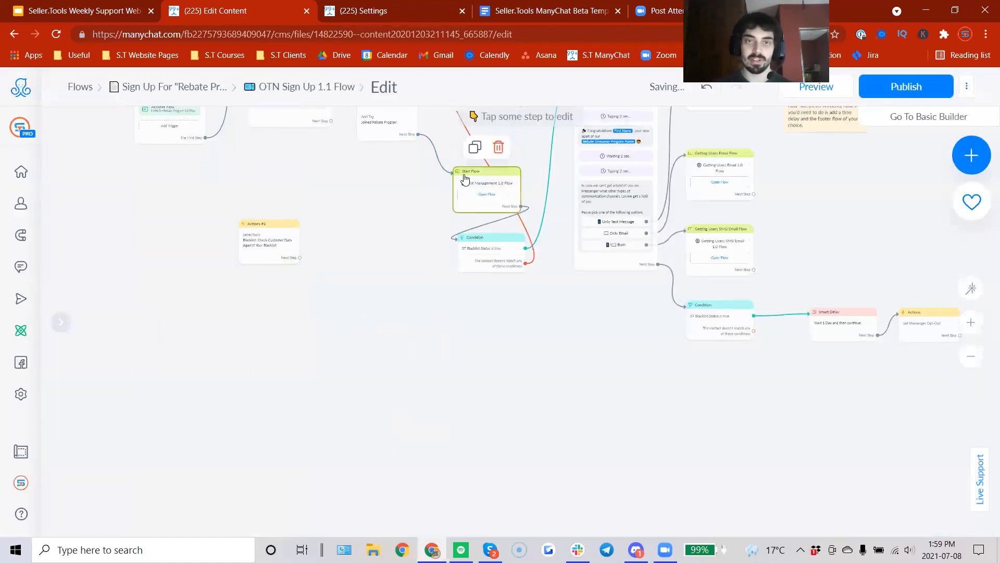
left_click(467, 178)
scroll(425, 231, "left", 3)
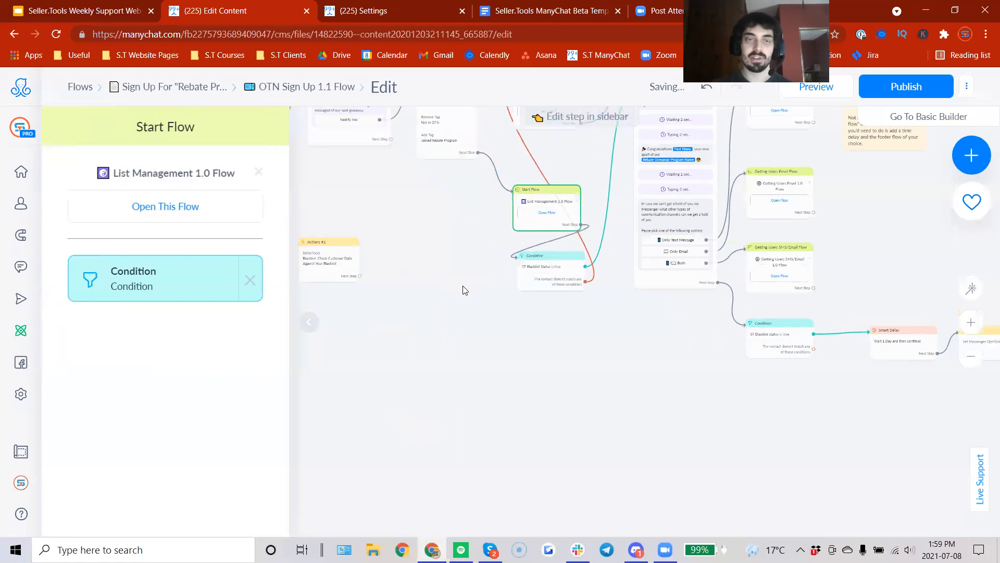
left_click(328, 276)
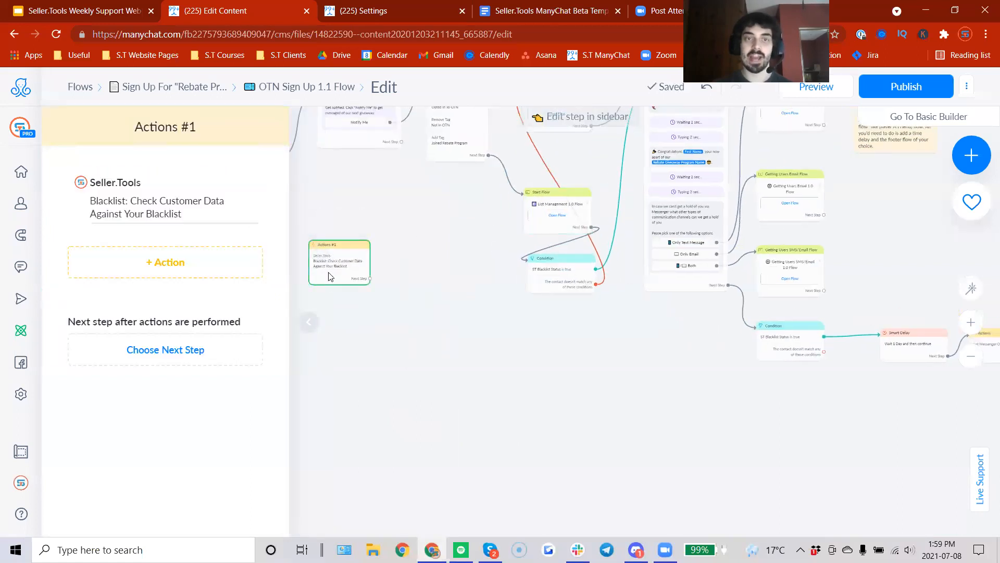
left_click(451, 331)
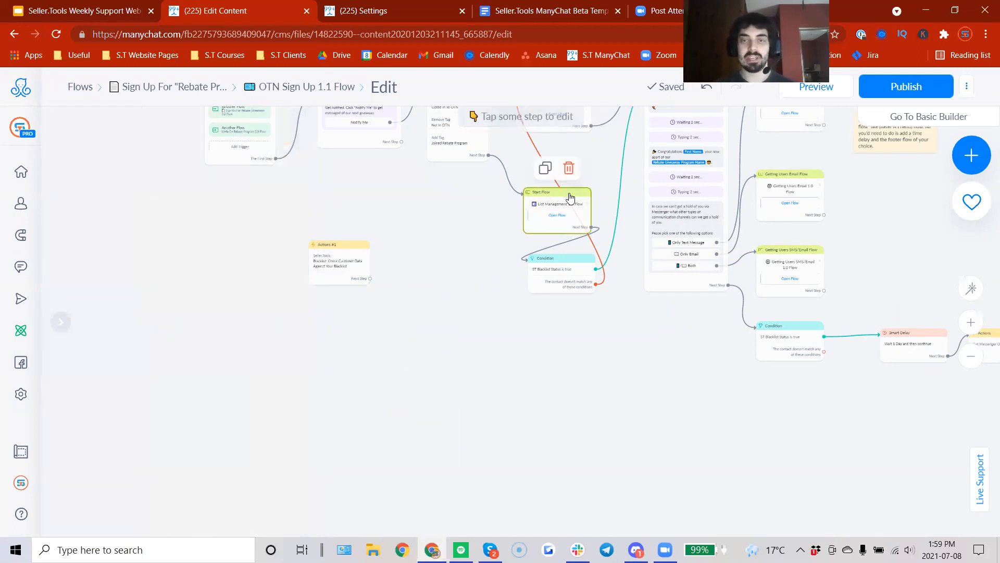
left_click_drag(510, 296, 467, 326)
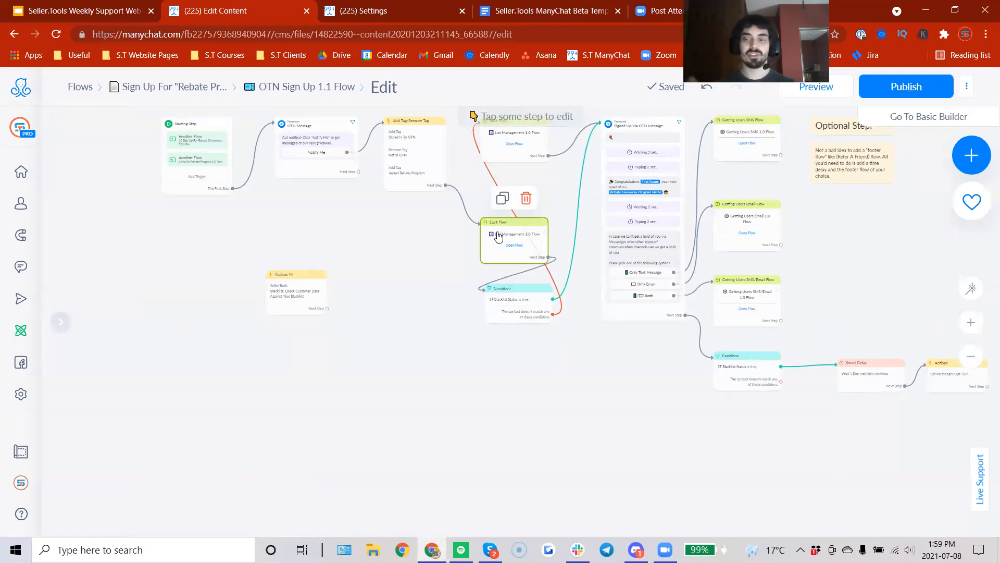
left_click(288, 284)
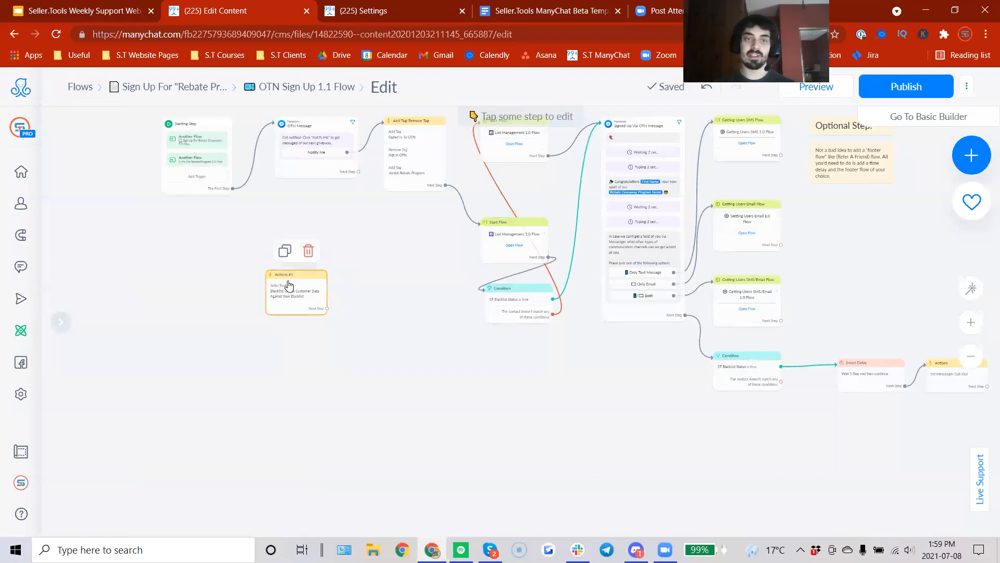
Switch to the Google Slides webinar deck and view the Helpful Resources slide
left_click(449, 350)
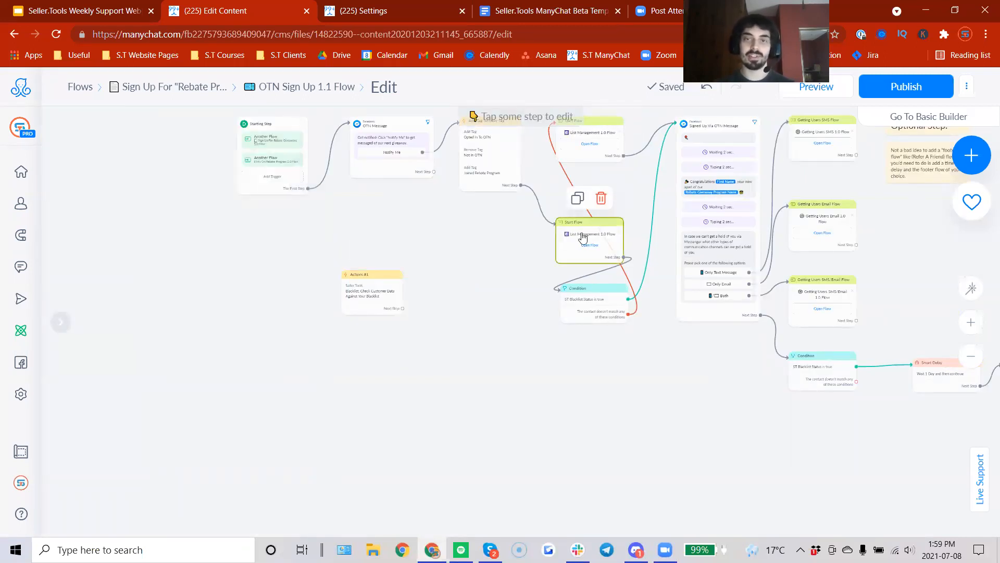
left_click_drag(462, 301, 405, 373)
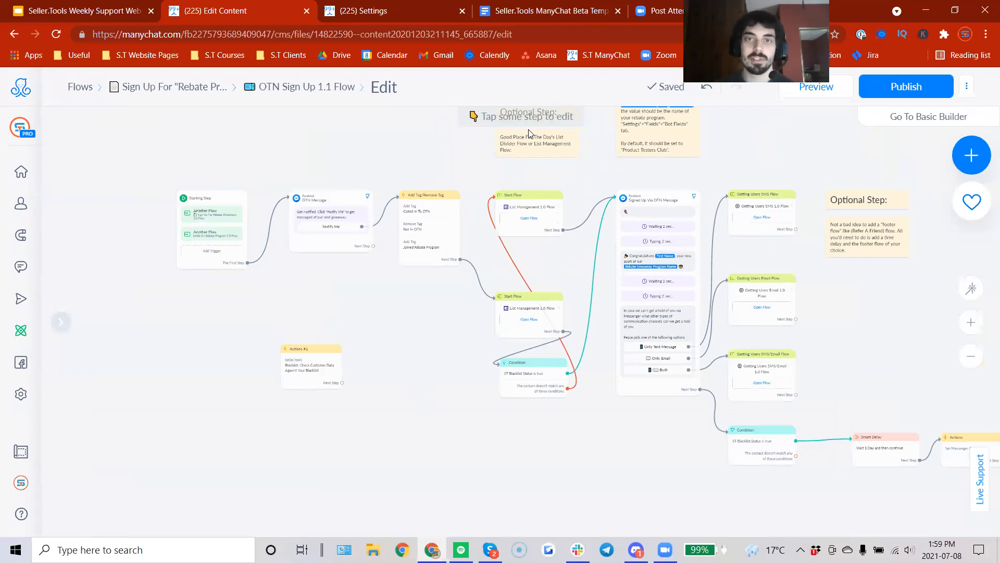
left_click(71, 9)
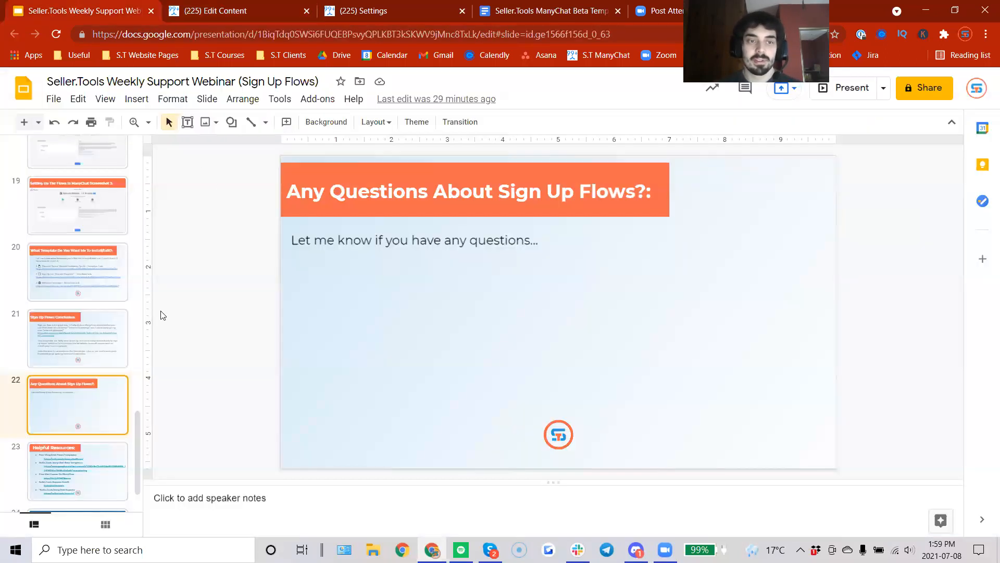
key("Down")
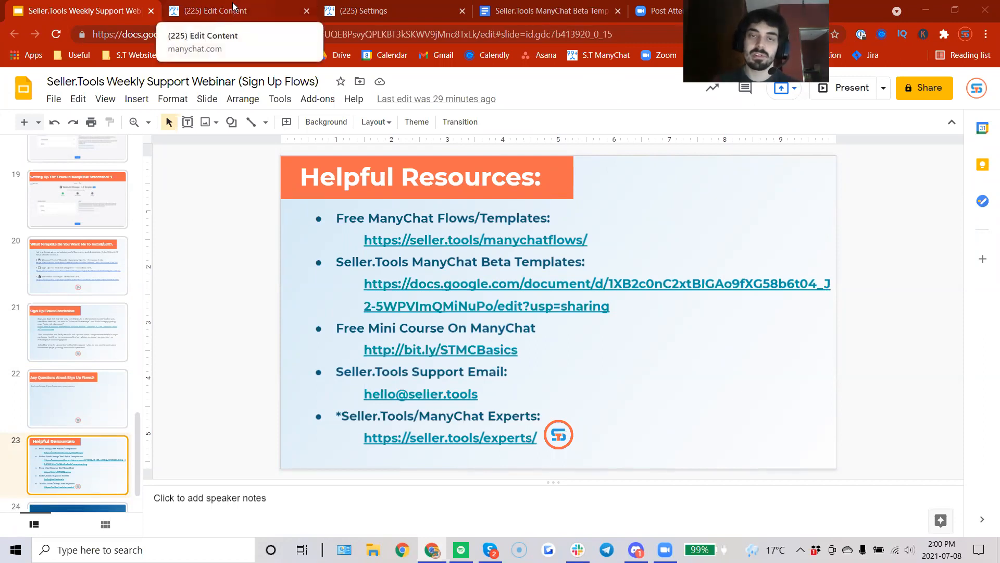
Switch back to the ManyChat OTN Sign Up flow and add an unconnected Facebook Message step with a user input question below the existing steps
left_click(264, 6)
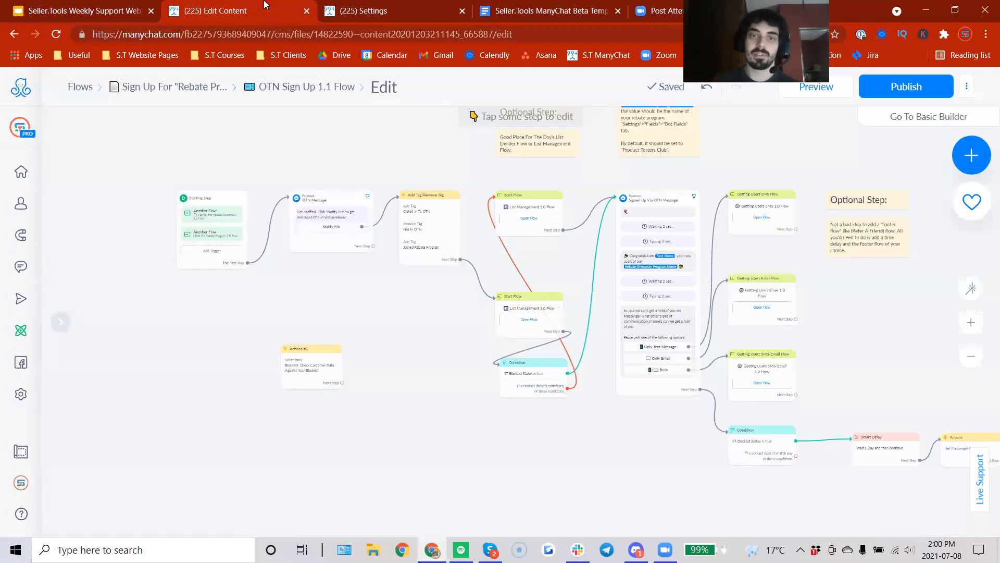
scroll(388, 365, "down", 2)
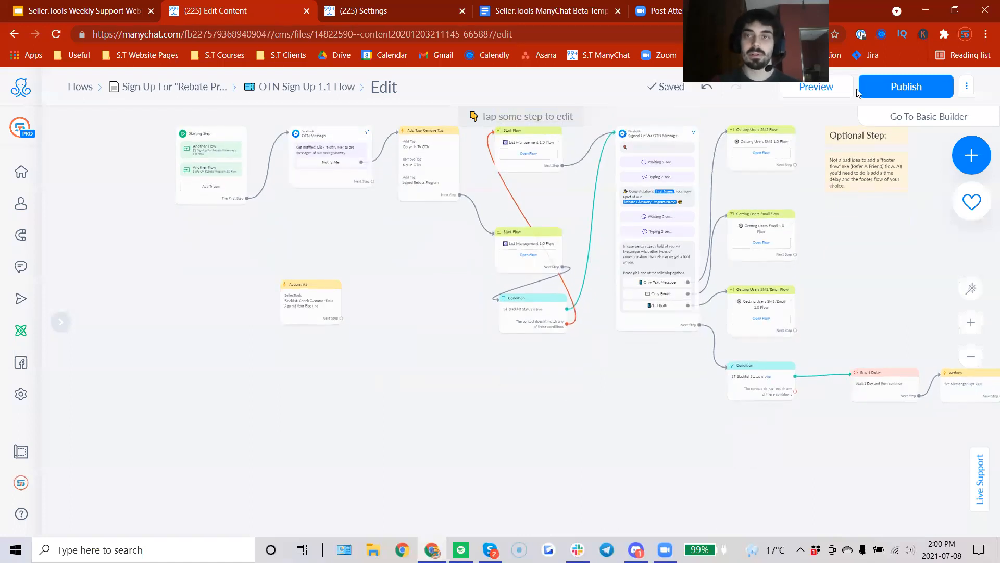
mouse_move(790, 261)
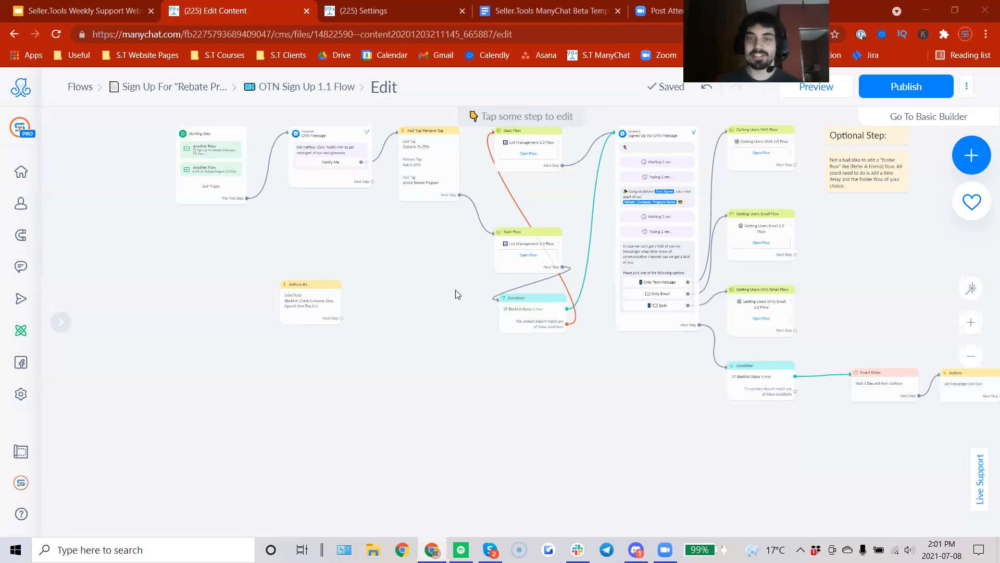
mouse_move(663, 290)
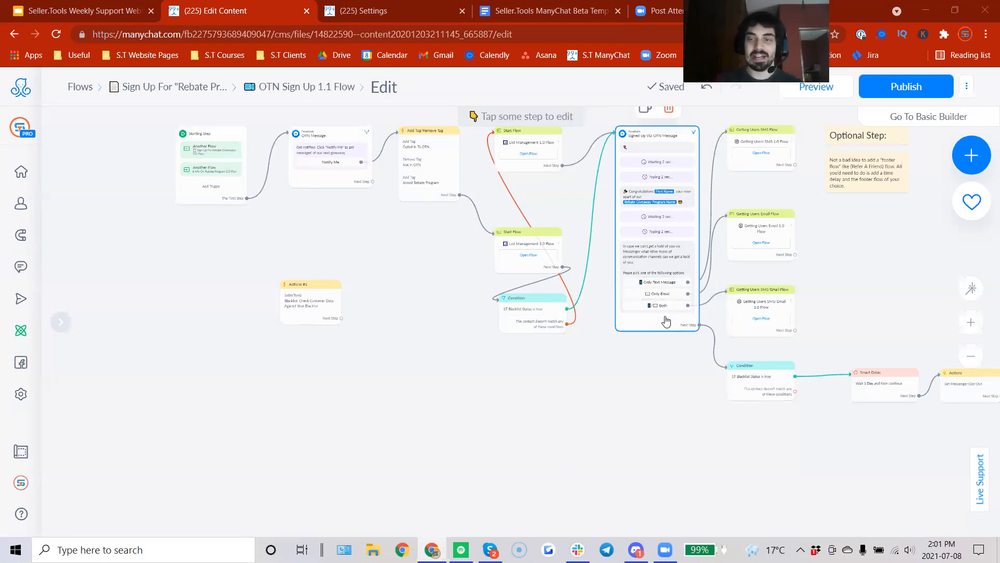
left_click_drag(665, 403, 592, 398)
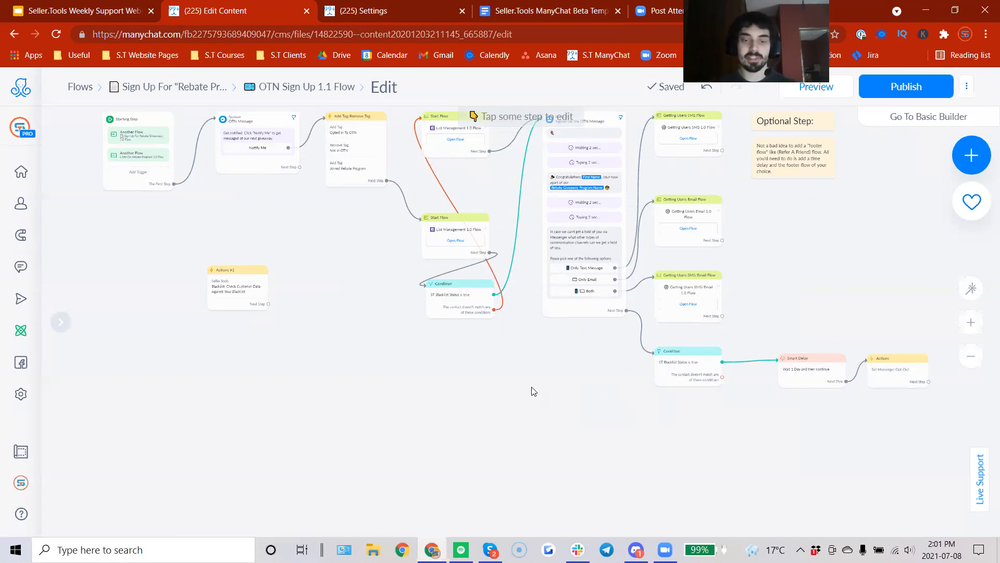
left_click(367, 393)
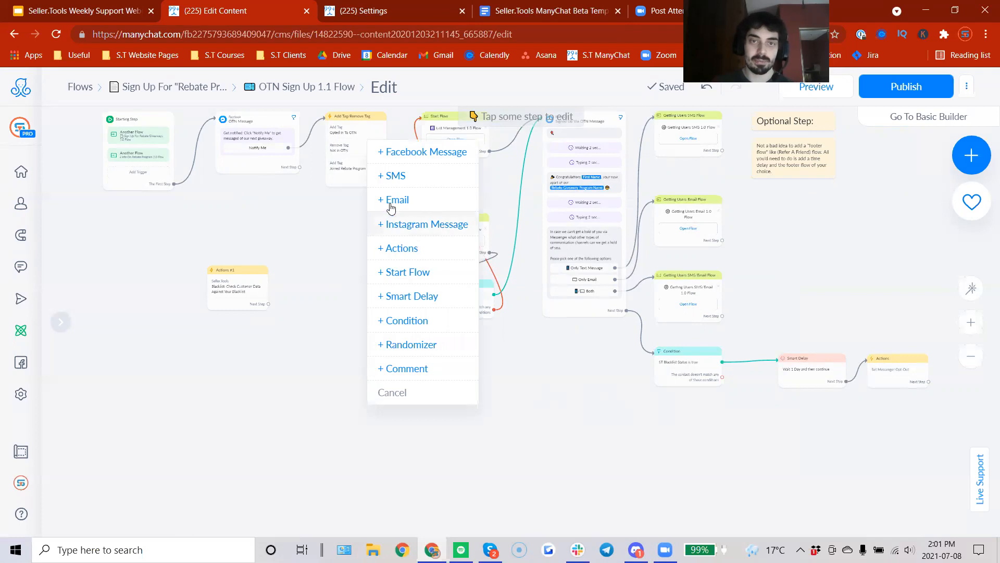
left_click(412, 152)
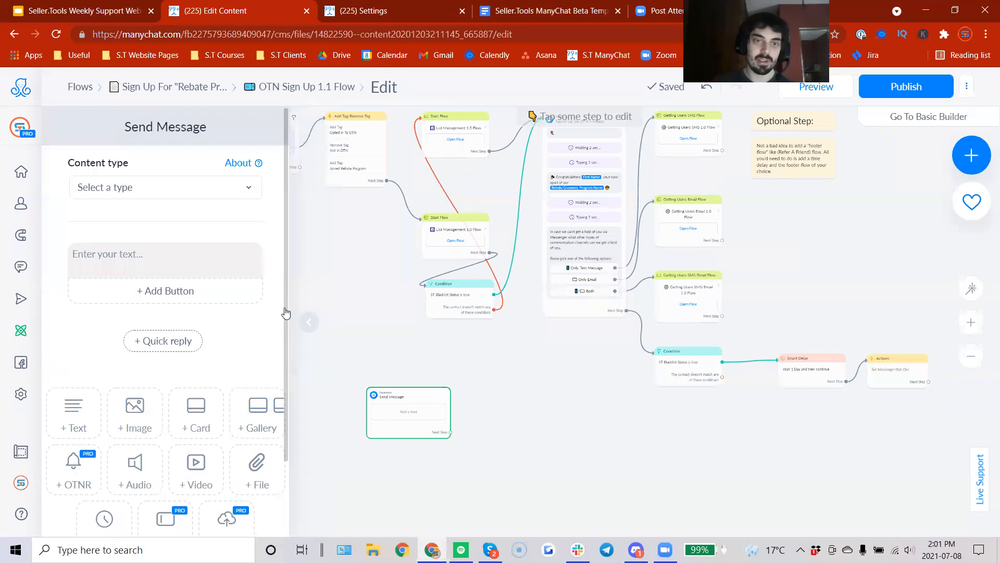
scroll(271, 365, "down", 1)
left_click(167, 463)
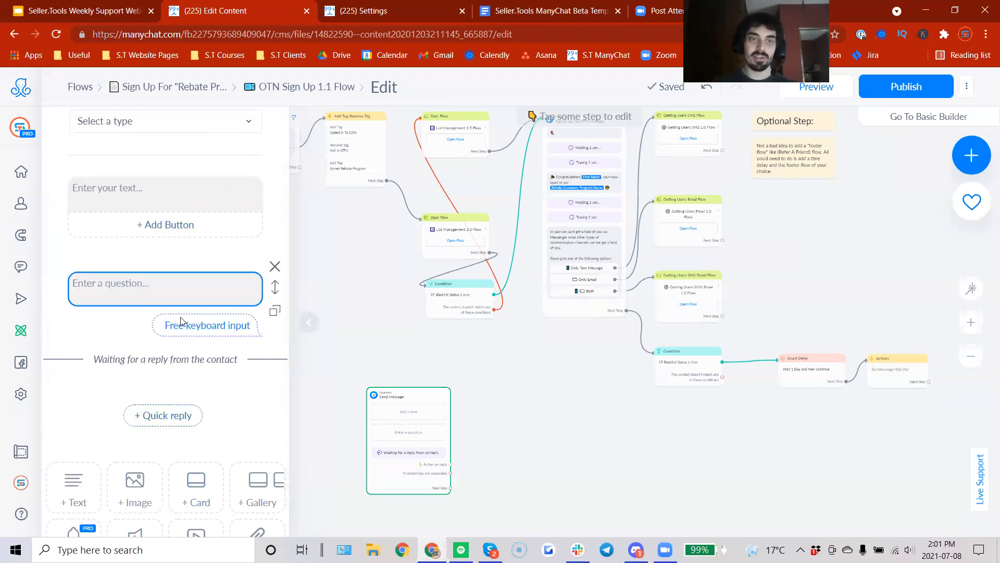
Enter Type in "Get Started" as the question of the new message's user input block
left_click(154, 285)
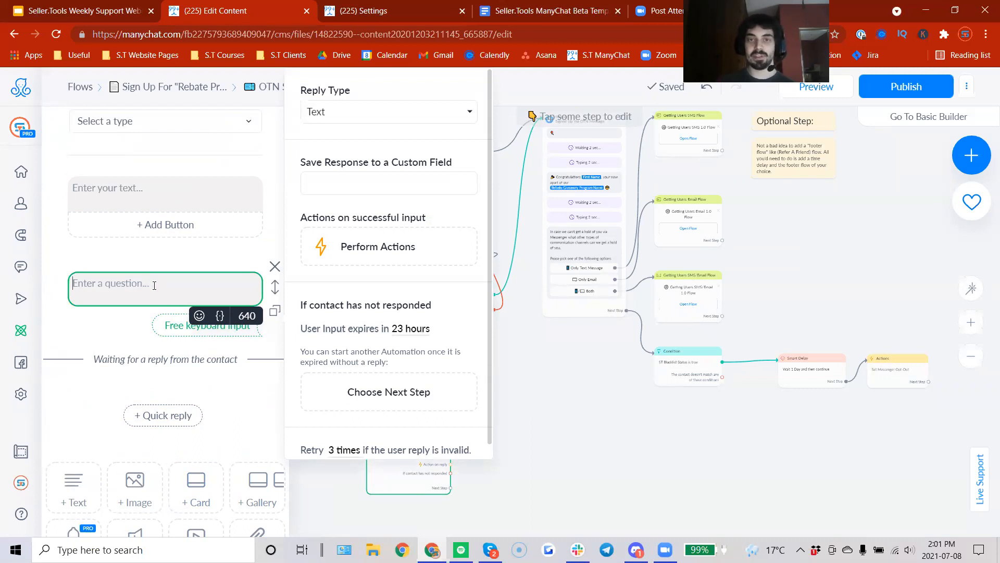
left_click(87, 341)
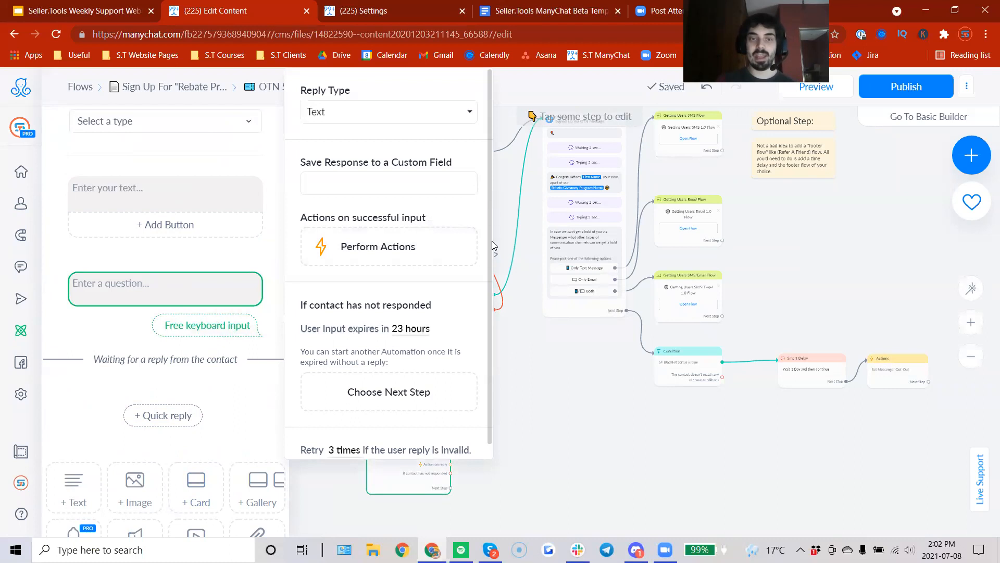
scroll(490, 268, "down", 1)
left_click(554, 417)
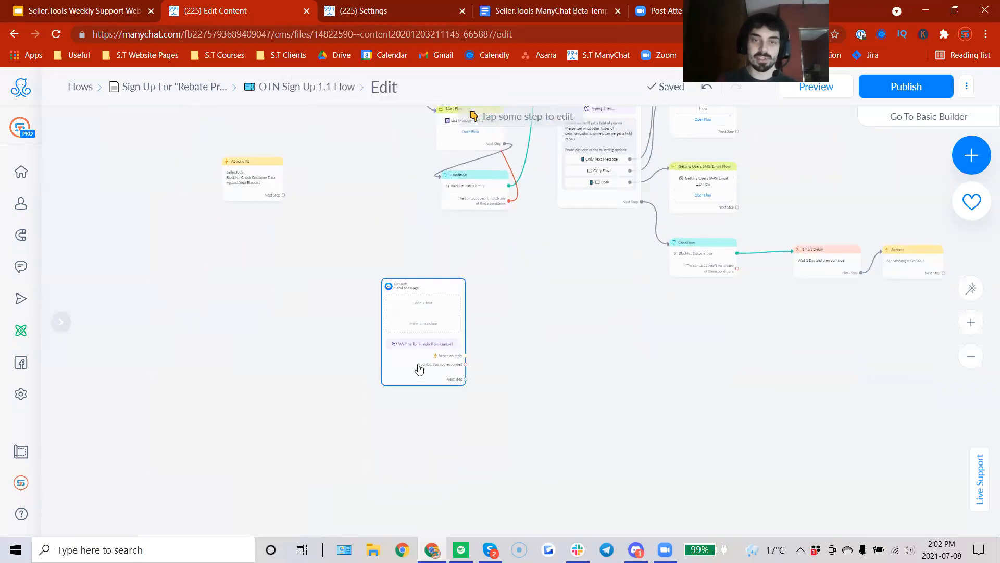
left_click(417, 368)
left_click(518, 358)
left_click(415, 361)
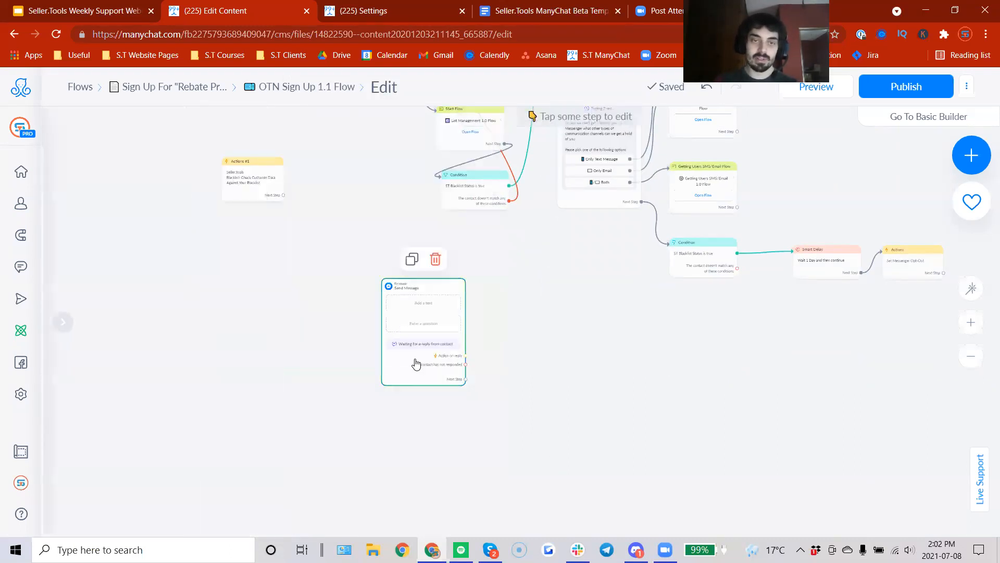
type("Ty")
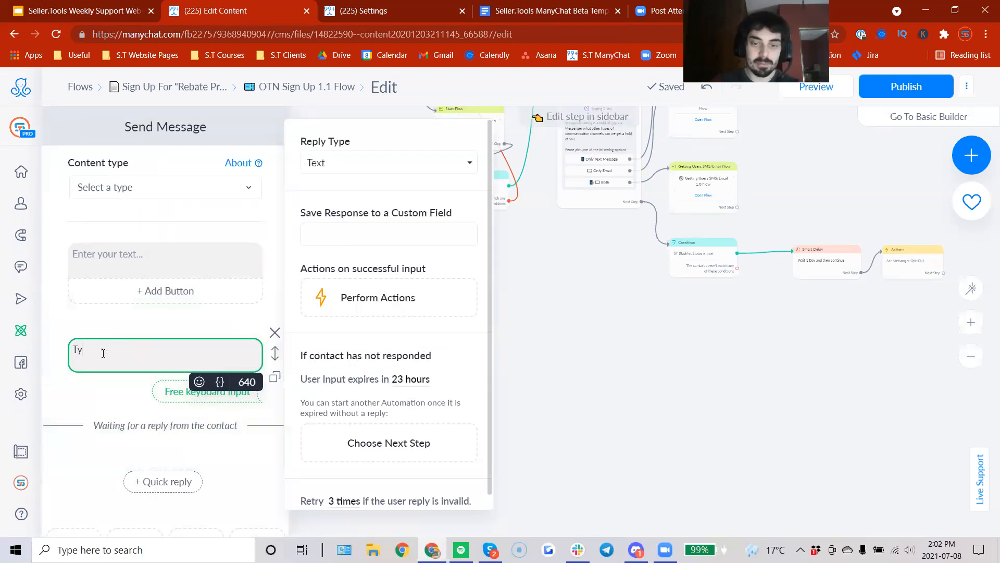
type("pe in \"Get\"")
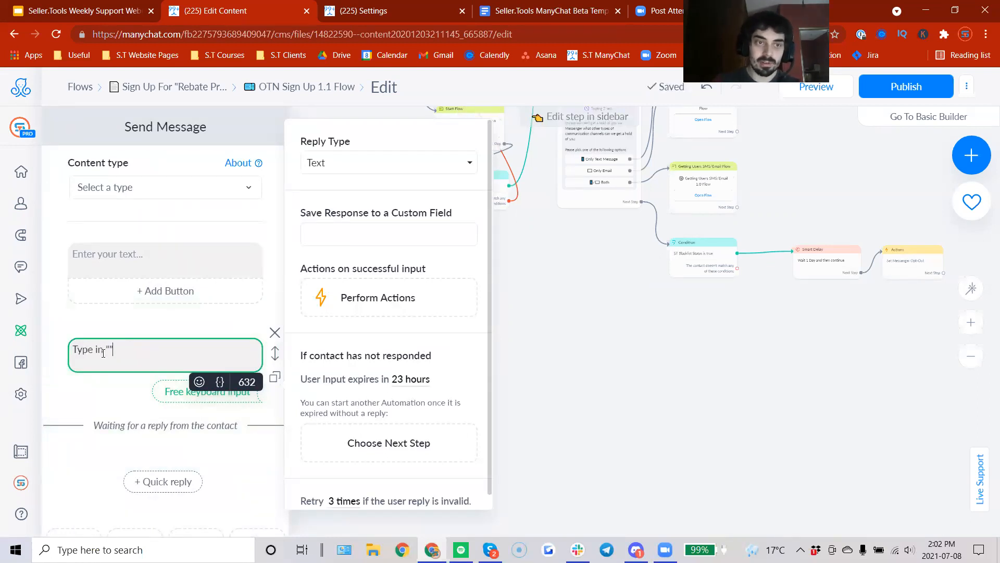
type(" Star")
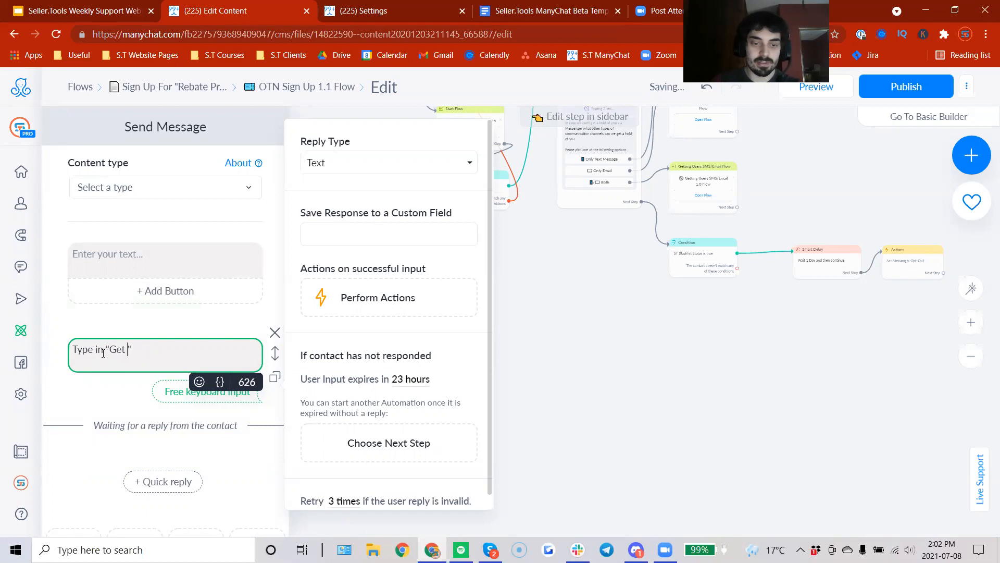
type("ted")
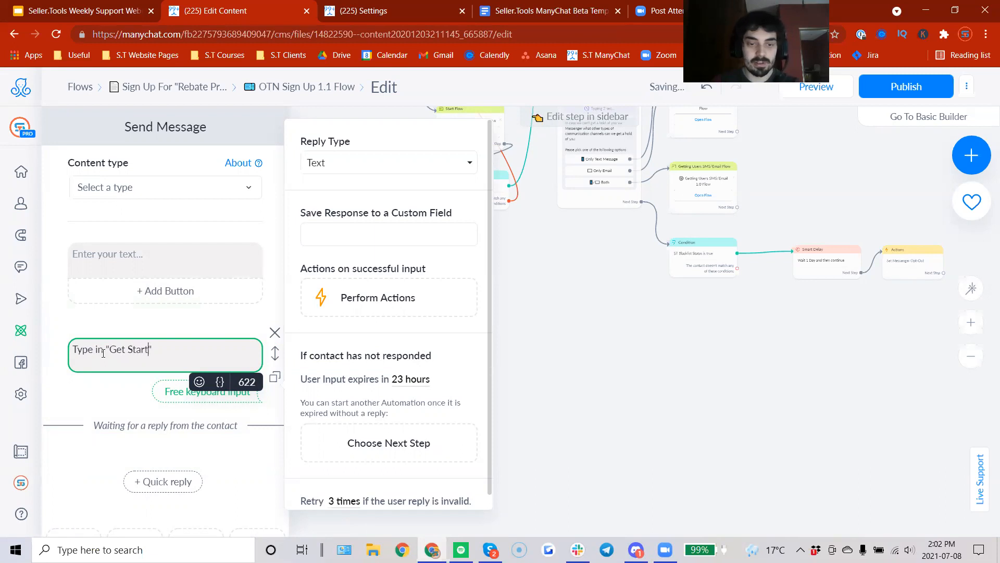
left_click(594, 385)
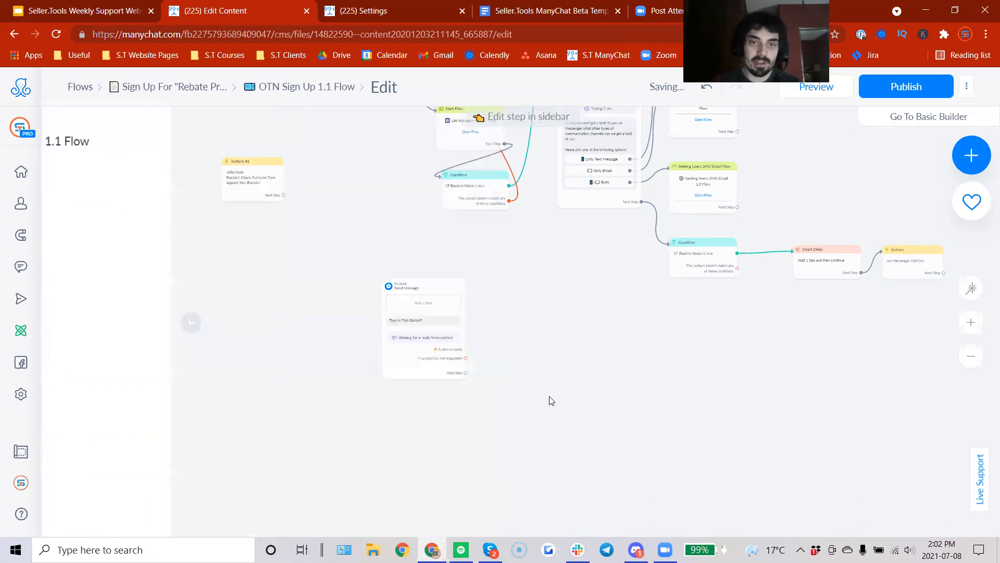
Add a Condition as the next step of the "Get Started" question message
left_click(465, 373)
left_click(519, 285)
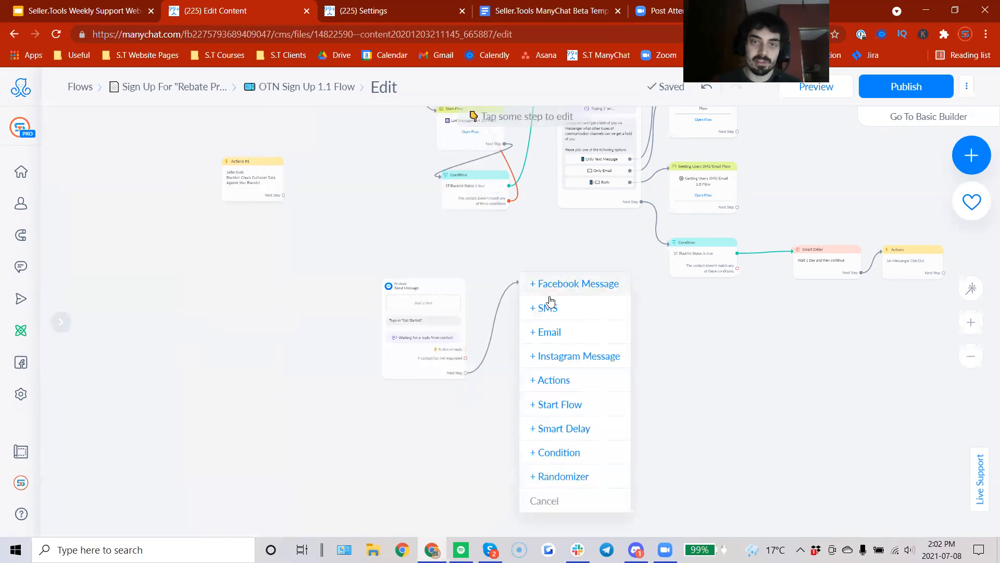
left_click(551, 451)
left_click(156, 218)
Save the "Get Started" question's reply to the Amazon_Order_ID custom field and copy the field's name
left_click(431, 352)
left_click(428, 342)
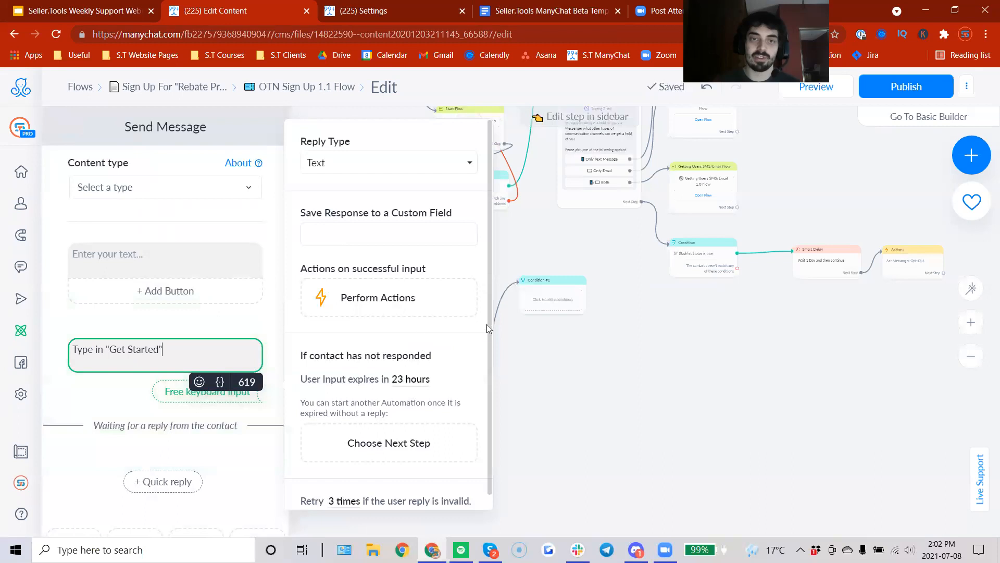
left_click(355, 233)
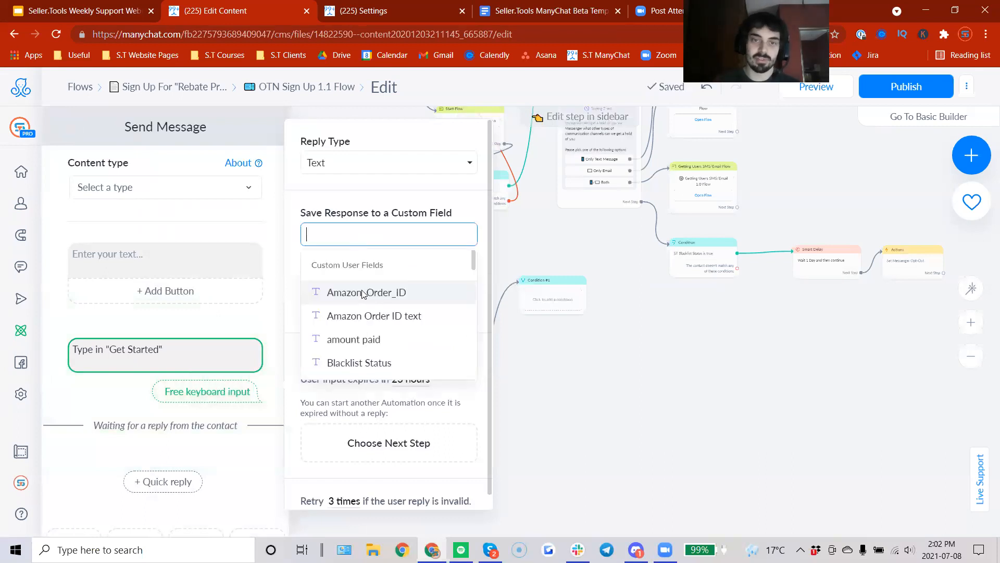
left_click(363, 293)
double_click(363, 235)
key("ctrl+c")
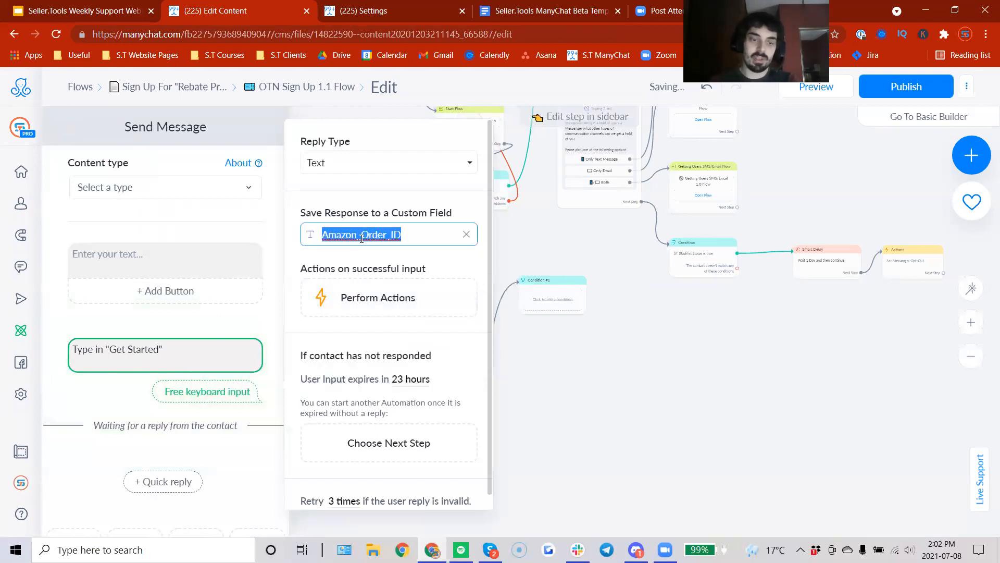
left_click(432, 264)
left_click(583, 359)
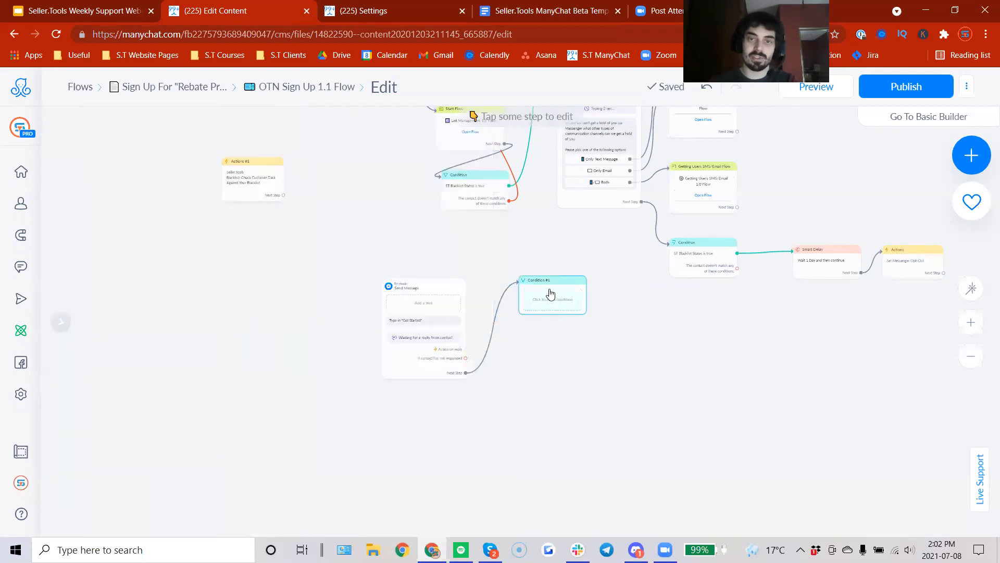
Set the new Condition to check that the Amazon_Order_ID custom field contains Get Started
left_click(551, 294)
left_click(150, 217)
key("ctrl+v")
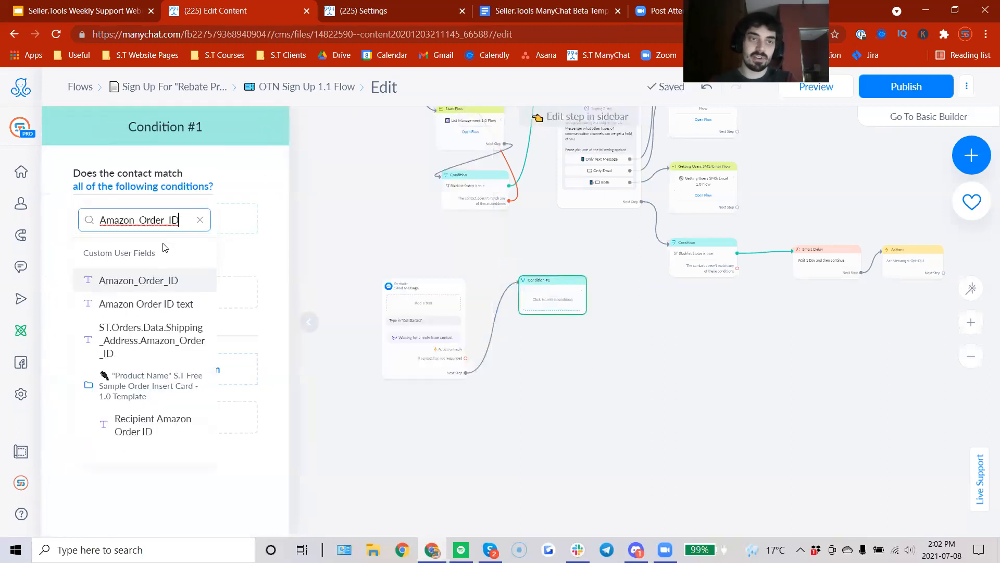
left_click(152, 280)
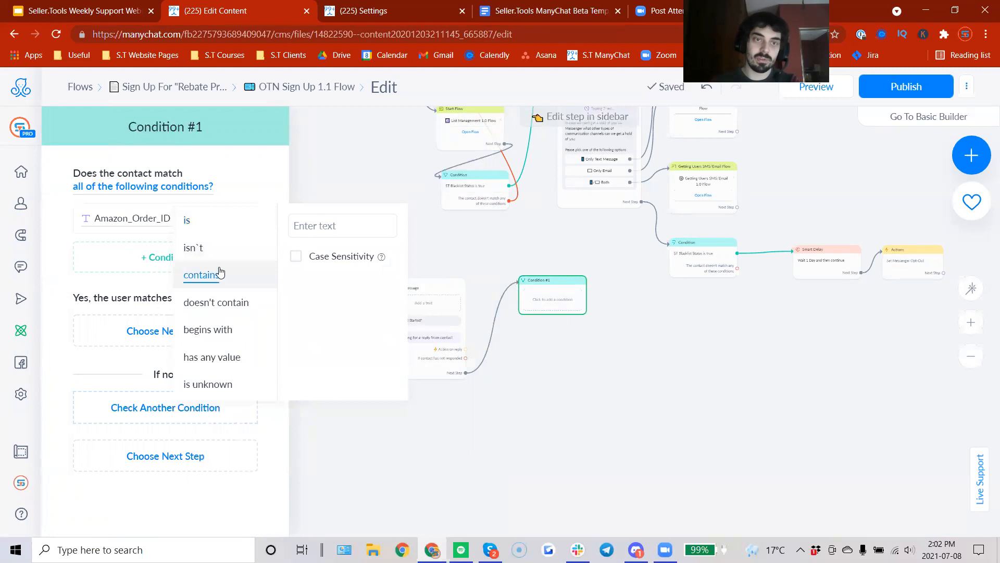
left_click(334, 221)
type("Get Star")
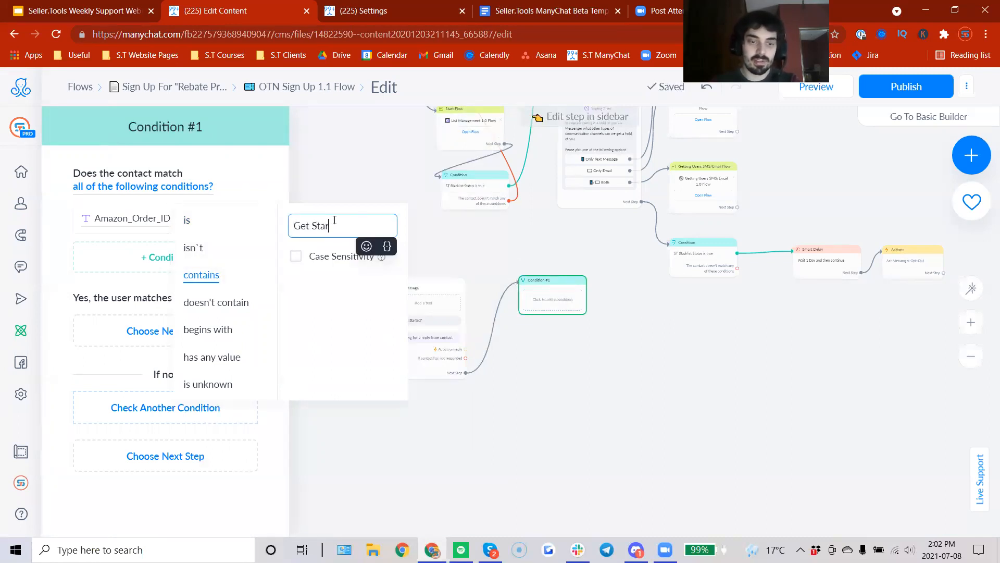
type("edted")
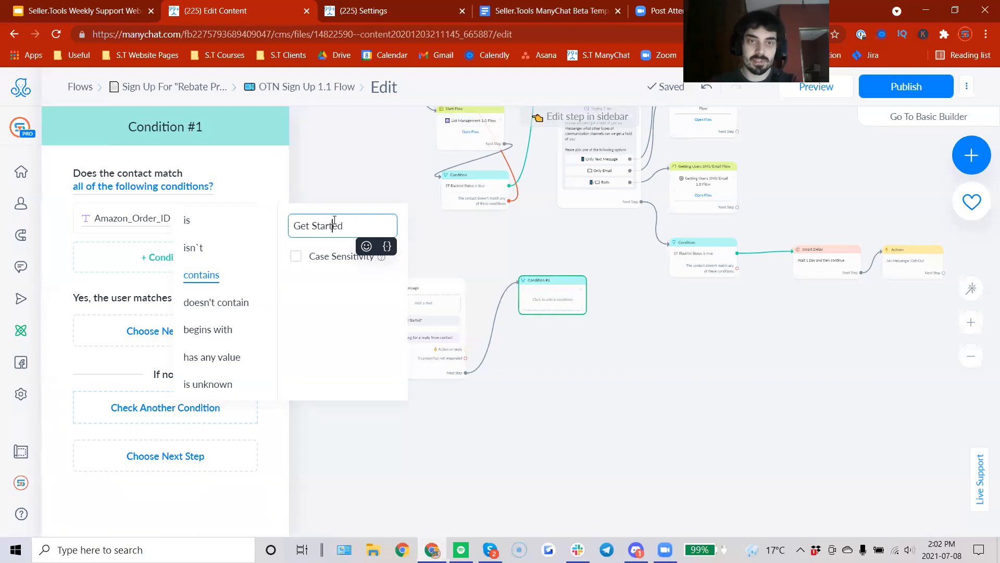
left_click(92, 292)
left_click(537, 390)
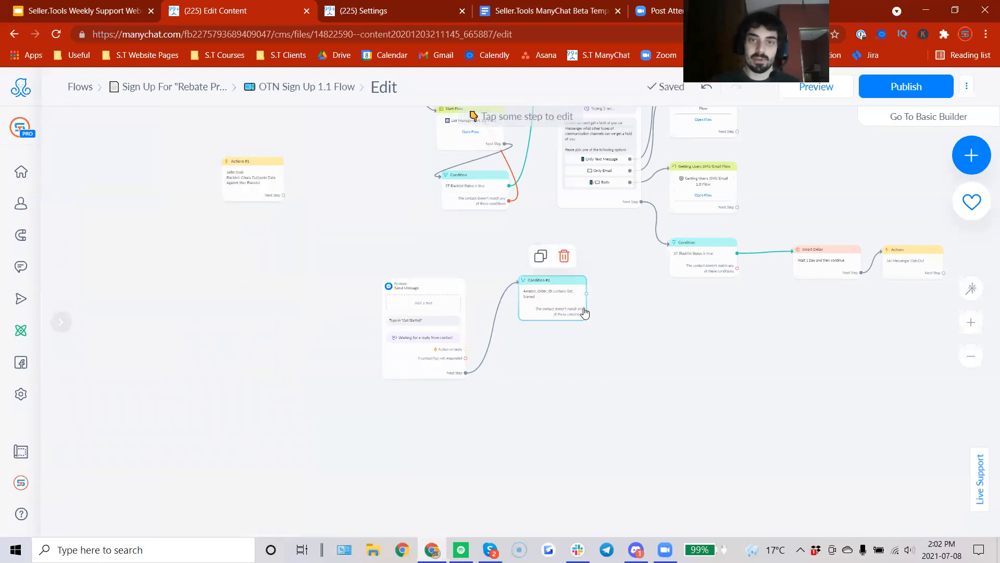
Add a Facebook Message reading Sorry message on the new Condition's no-match branch and give it a user input block
left_click_drag(586, 311, 530, 435)
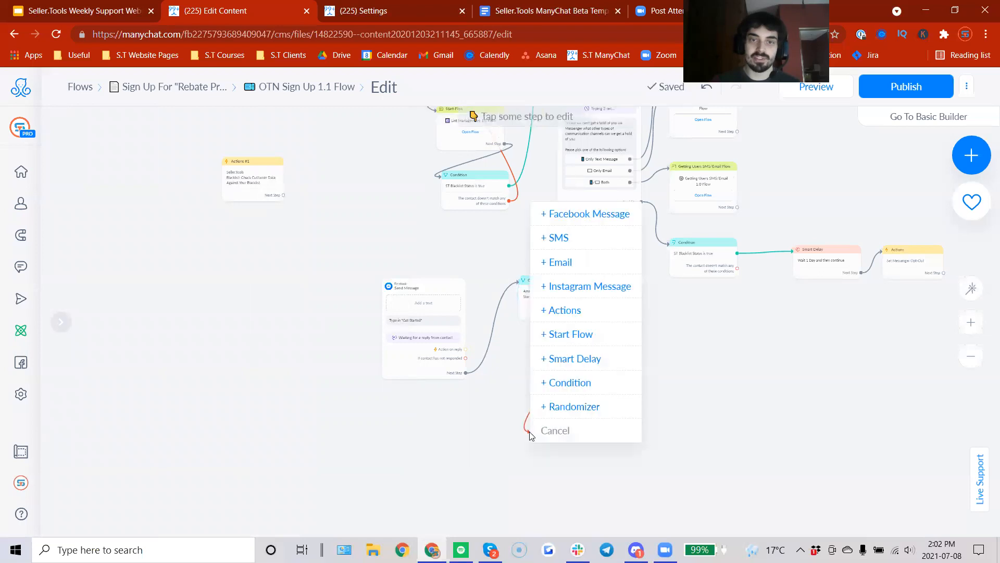
left_click(582, 219)
left_click(149, 254)
type("Sorry message")
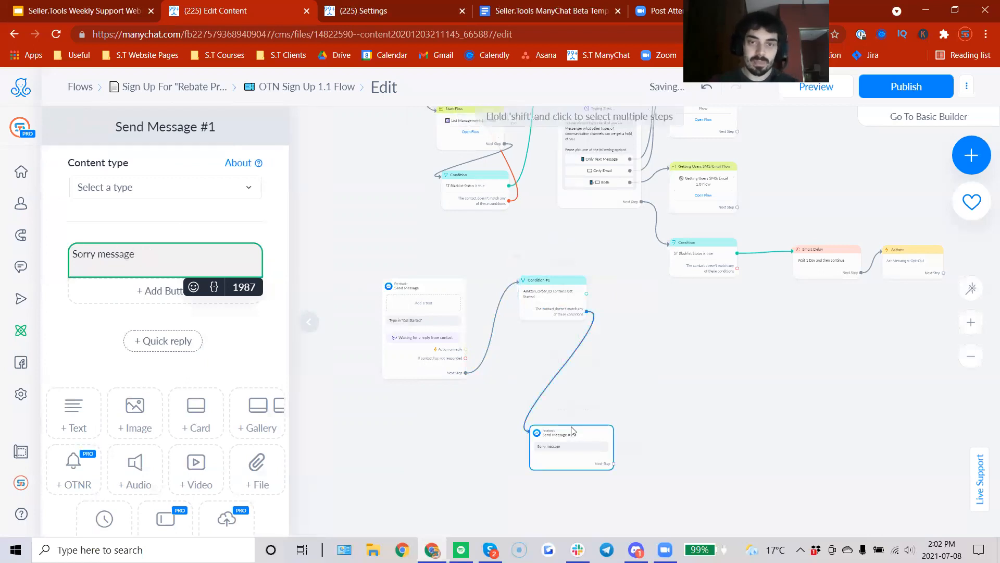
left_click(651, 438)
left_click(569, 455)
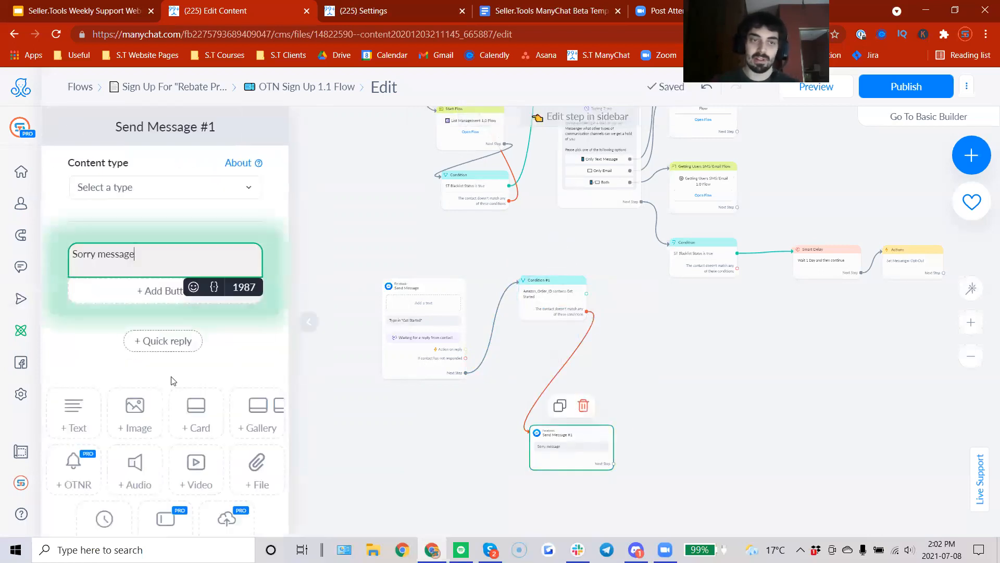
left_click(174, 519)
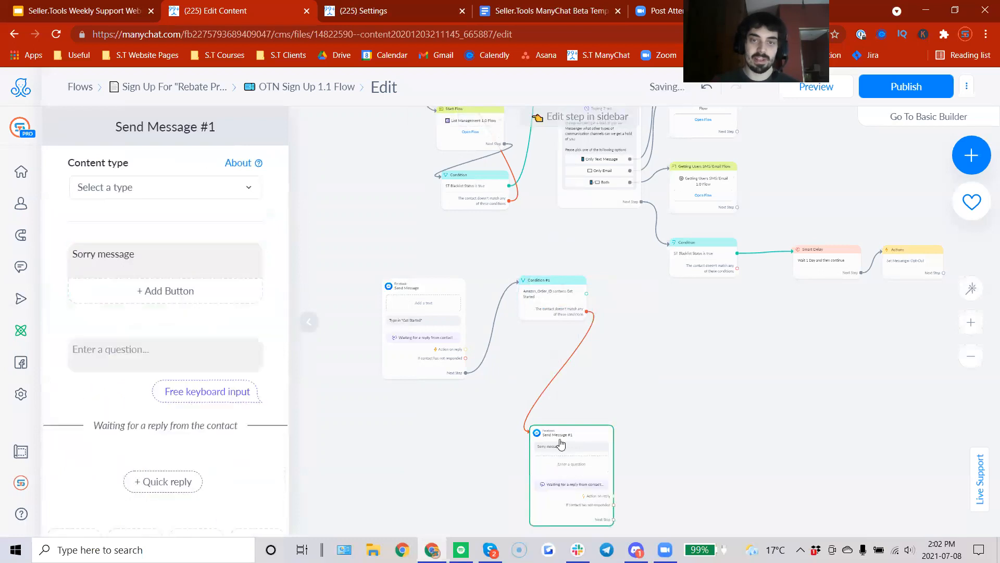
Loop the Sorry message's next step back to the Amazon_Order_ID Condition and add a Facebook Message on that Condition's match branch
left_click(614, 519)
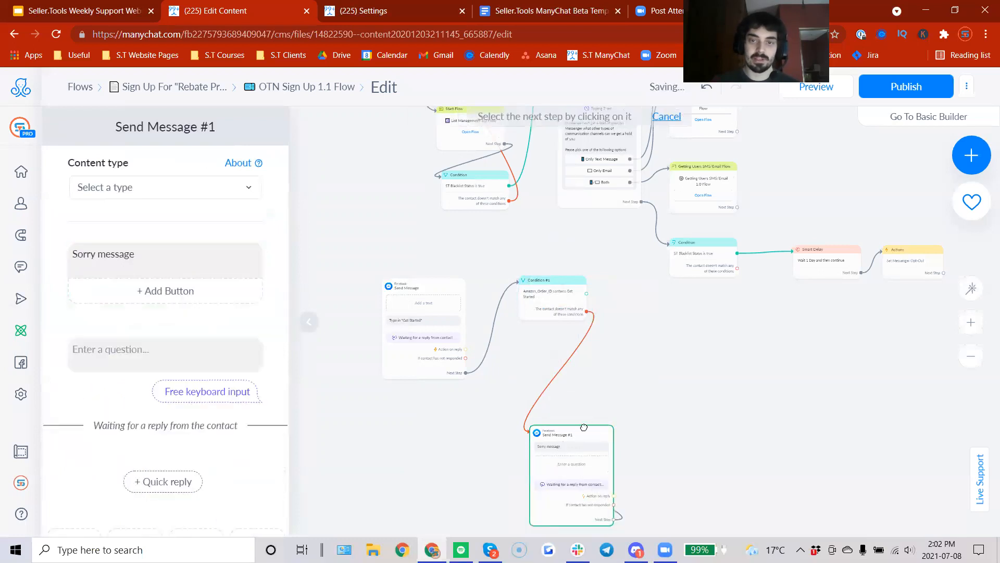
left_click(578, 298)
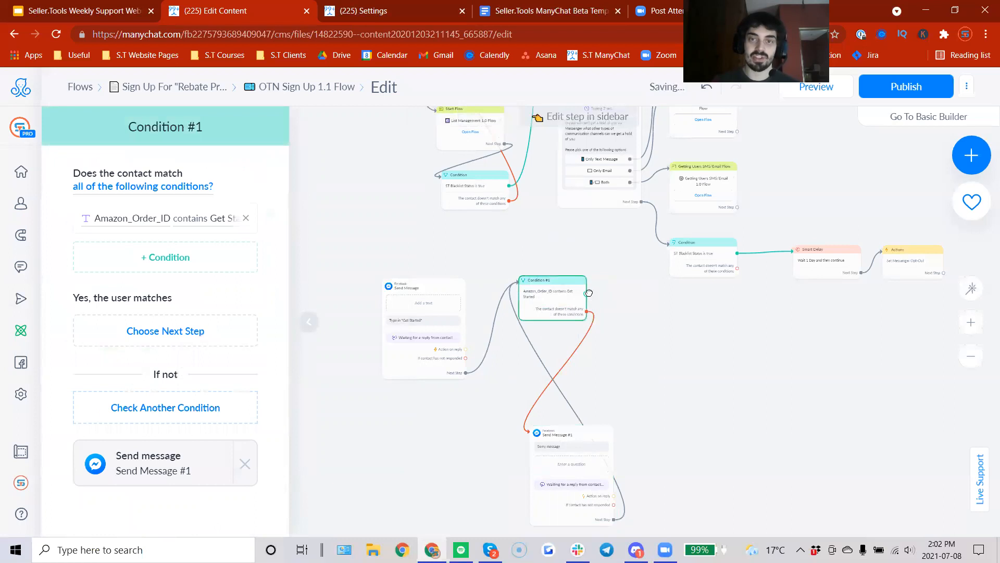
left_click(586, 294)
left_click(693, 354)
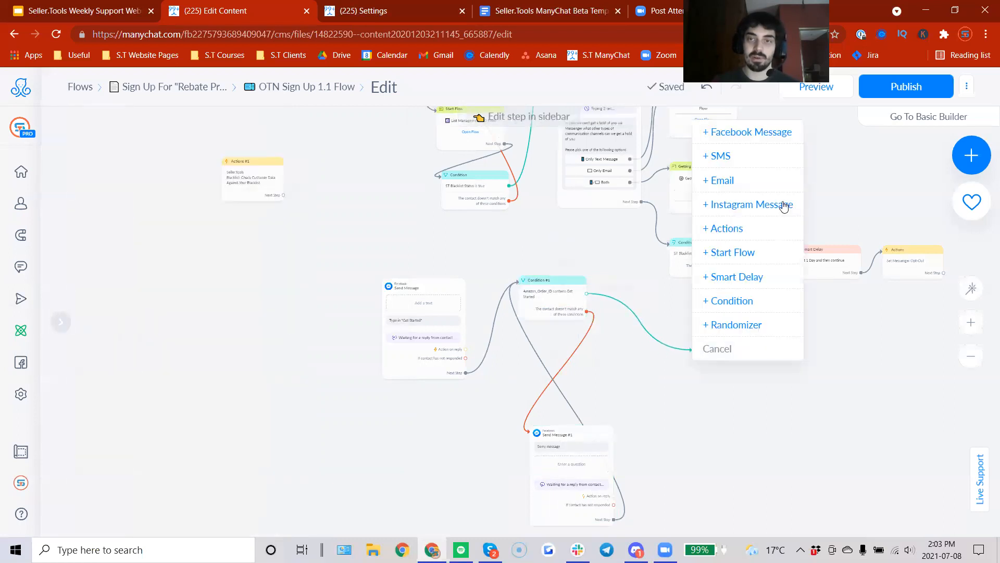
left_click(750, 129)
mouse_move(571, 315)
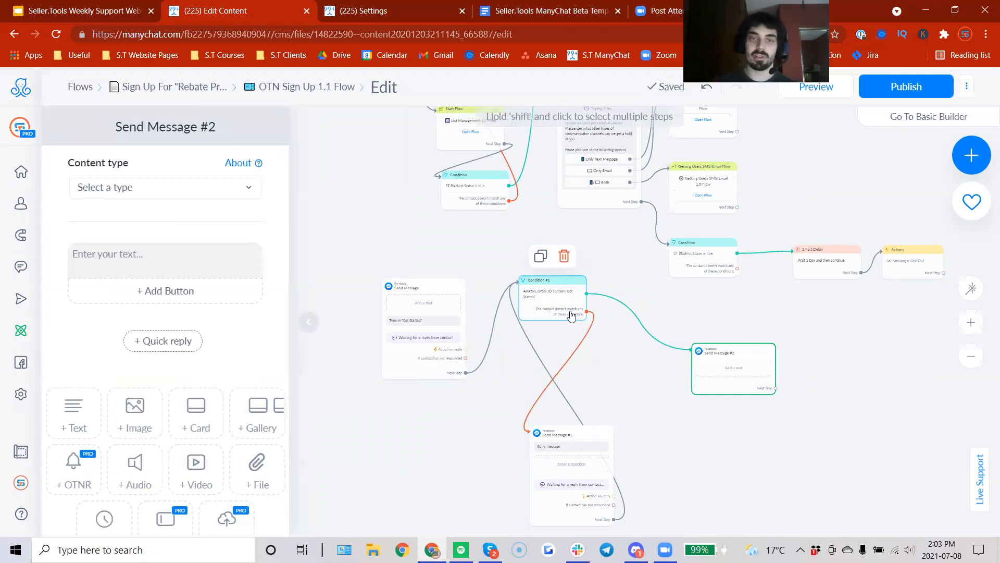
Open the "Get Started" question message and review its reply settings and text blocks
left_click(419, 337)
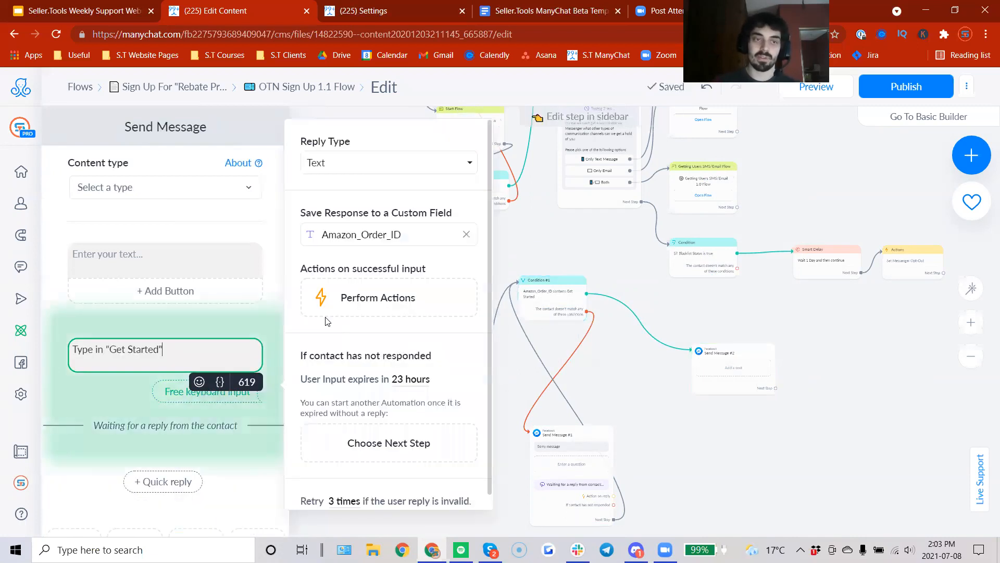
left_click(95, 320)
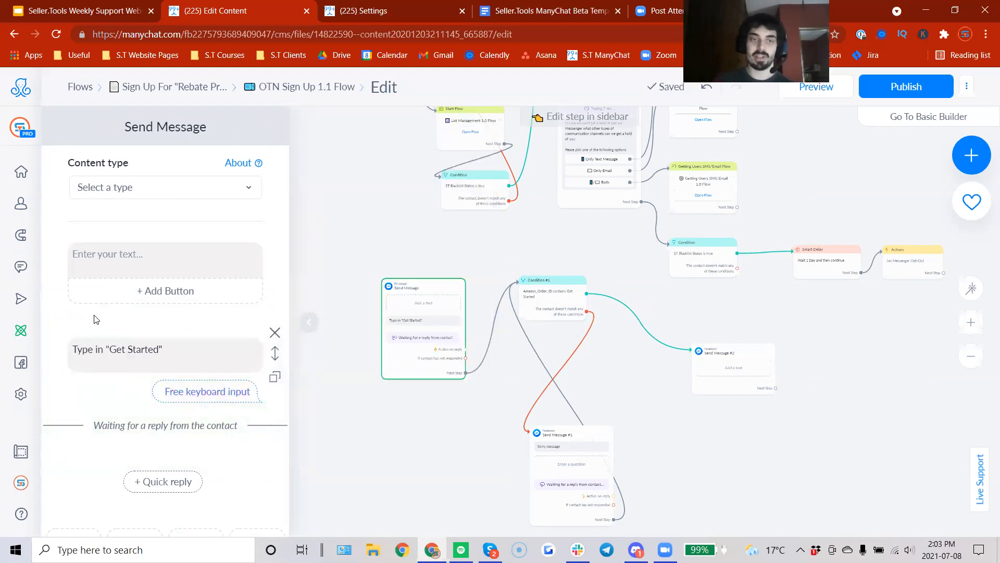
left_click(197, 256)
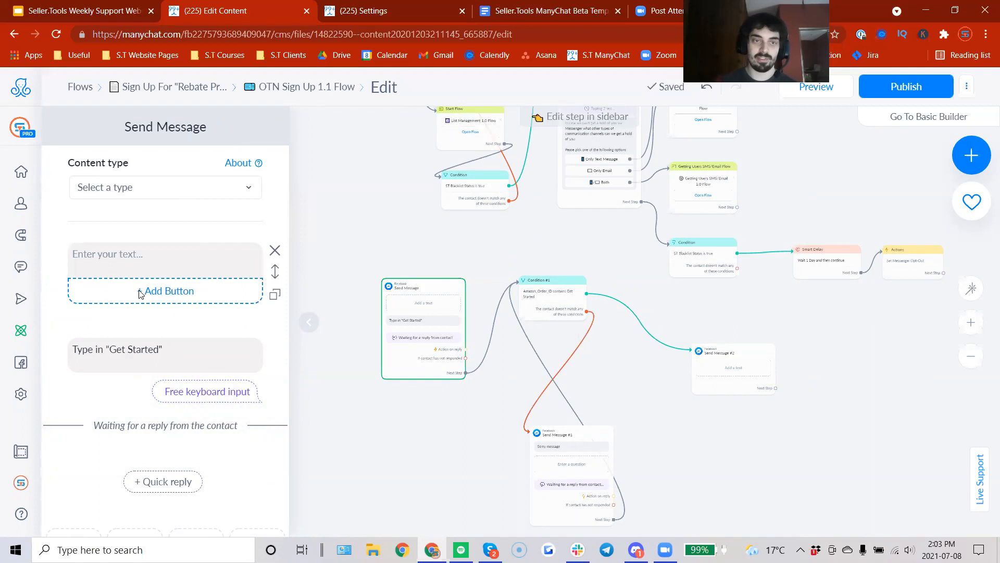
Create a separate Facebook Message in the empty area below the "Get Started" message and add a button to it
left_click_drag(332, 420, 485, 371)
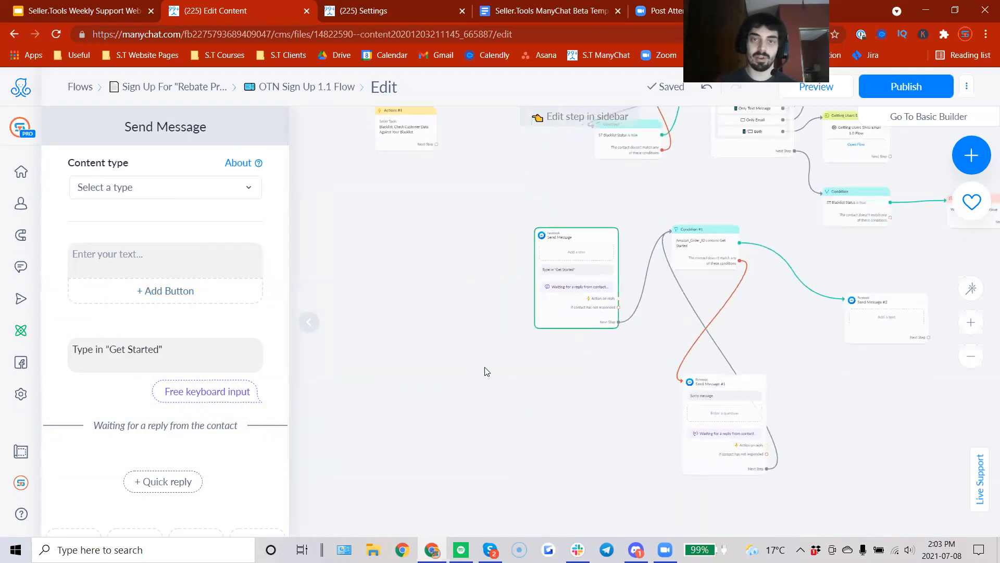
left_click(446, 402)
right_click(364, 383)
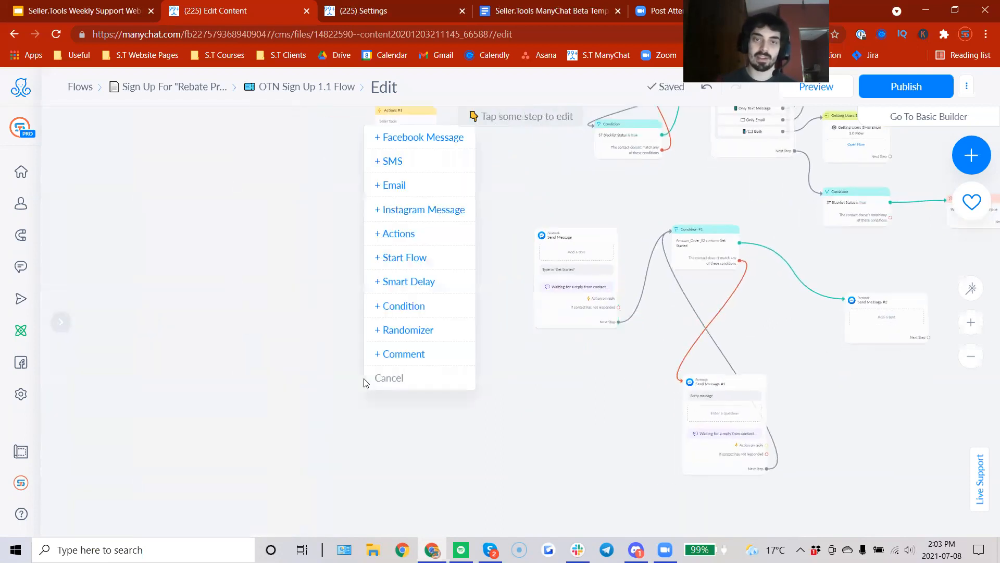
left_click(400, 137)
left_click(196, 288)
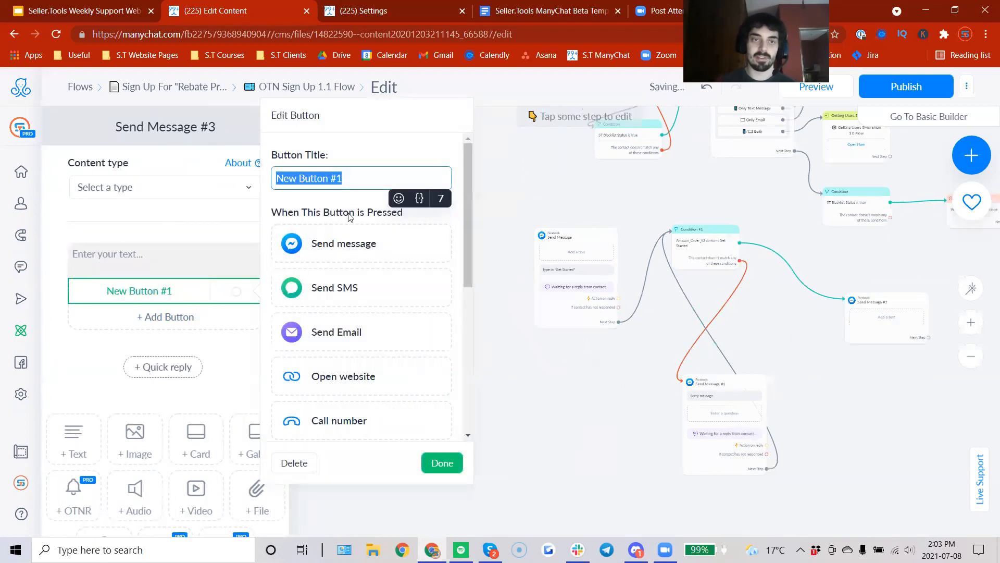
left_click(569, 428)
Link the new message's button to a Condition checking that the tag is "Audience Name" Audience
left_click_drag(436, 409, 482, 380)
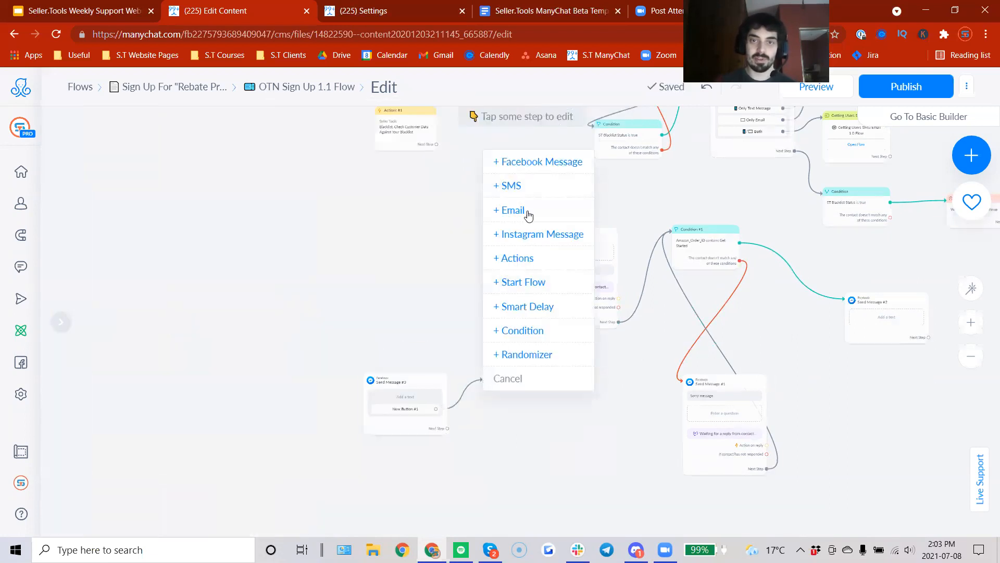
left_click(519, 332)
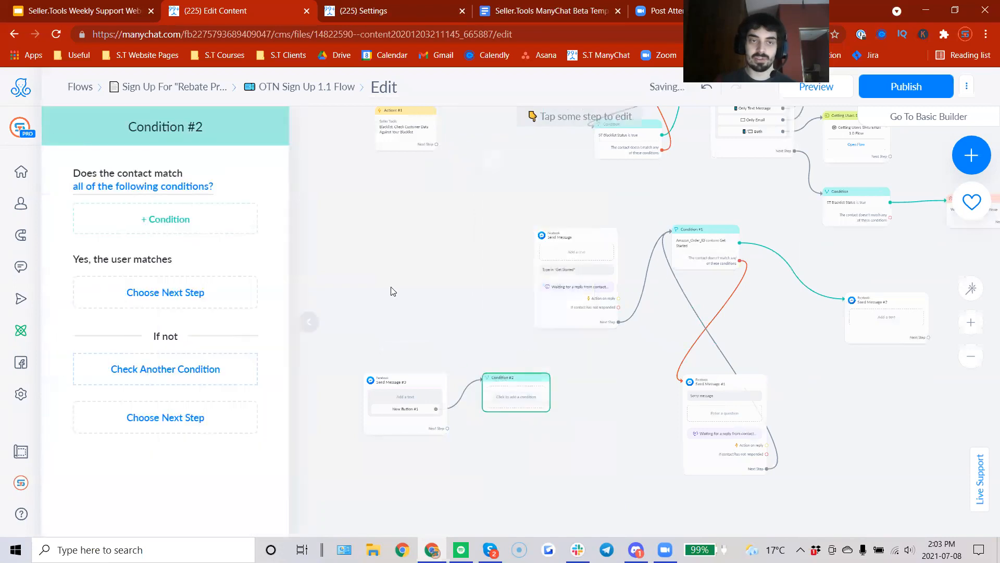
left_click(142, 219)
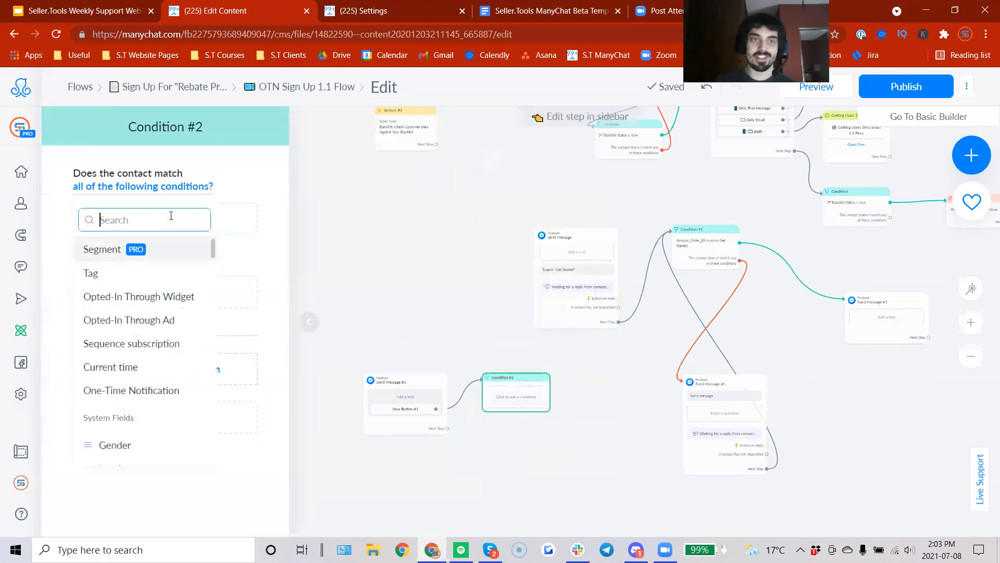
left_click(97, 274)
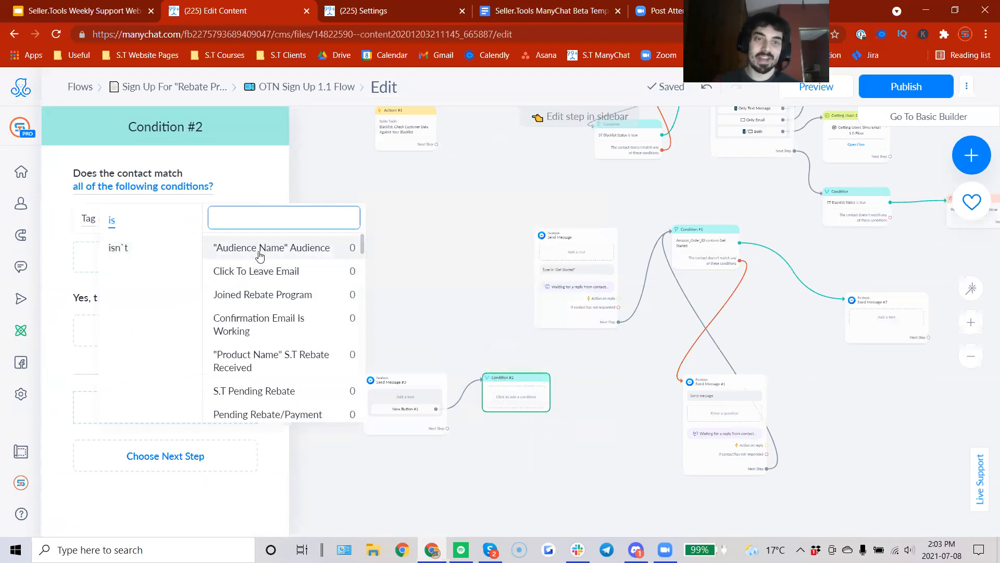
left_click(259, 255)
Add an Actions step on the tag Condition's match branch that adds the "Audience Name" Audience tag
left_click(550, 389)
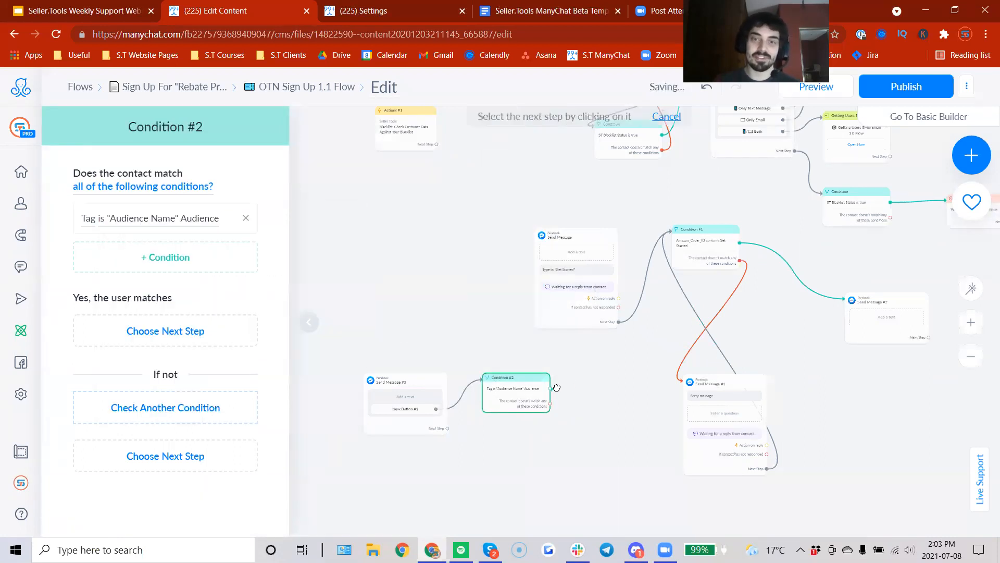
left_click(585, 379)
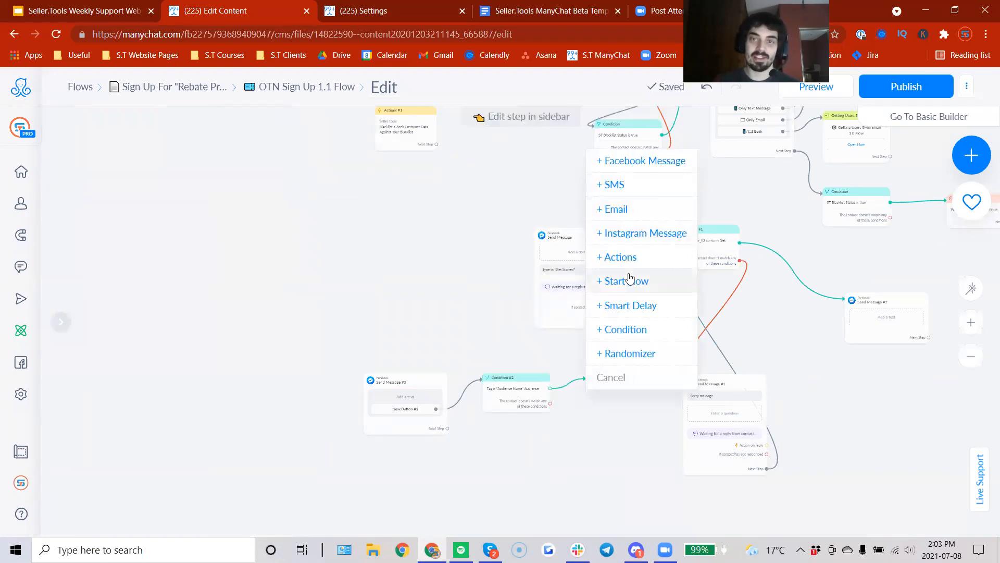
left_click(624, 257)
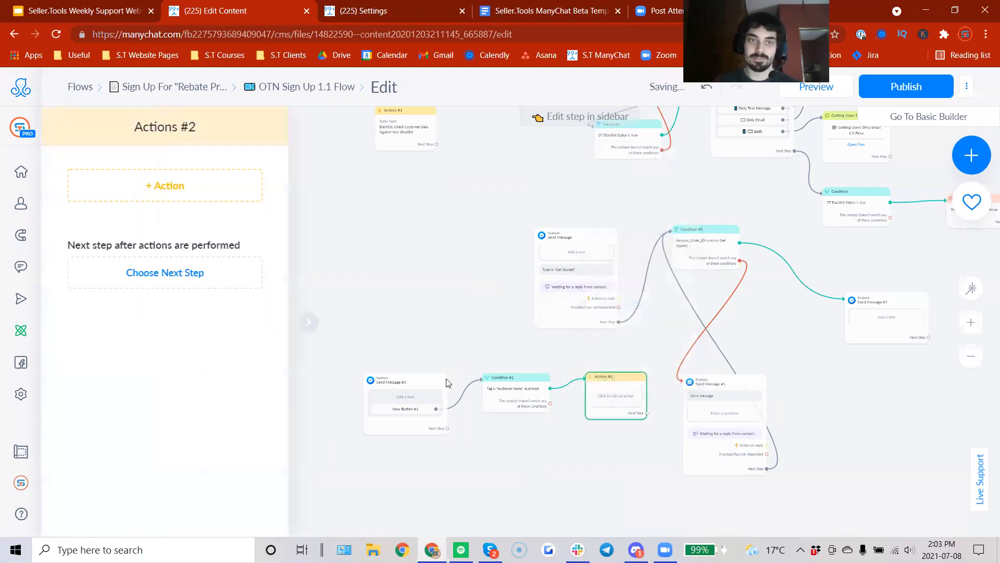
left_click(135, 189)
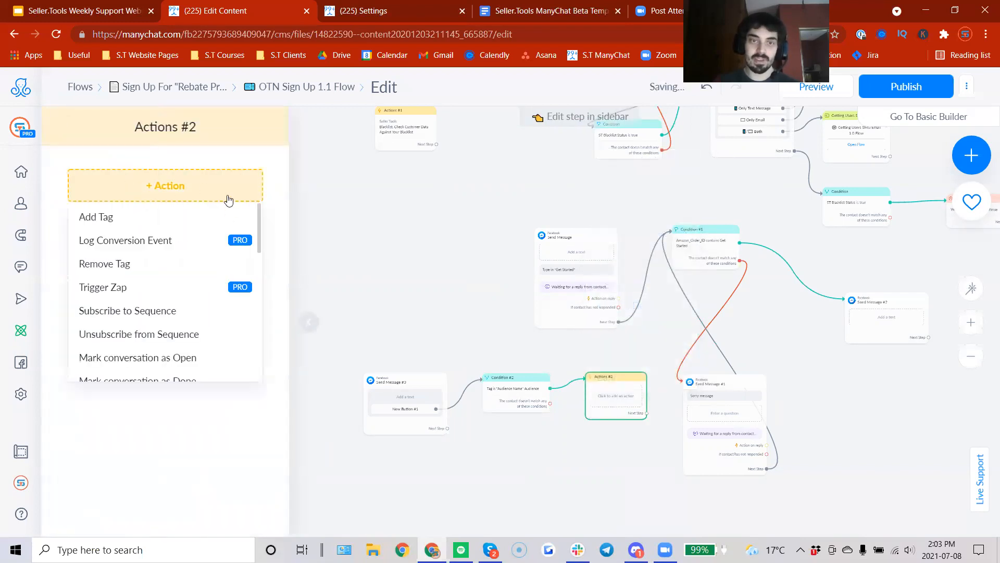
left_click(169, 223)
left_click(224, 207)
left_click(185, 232)
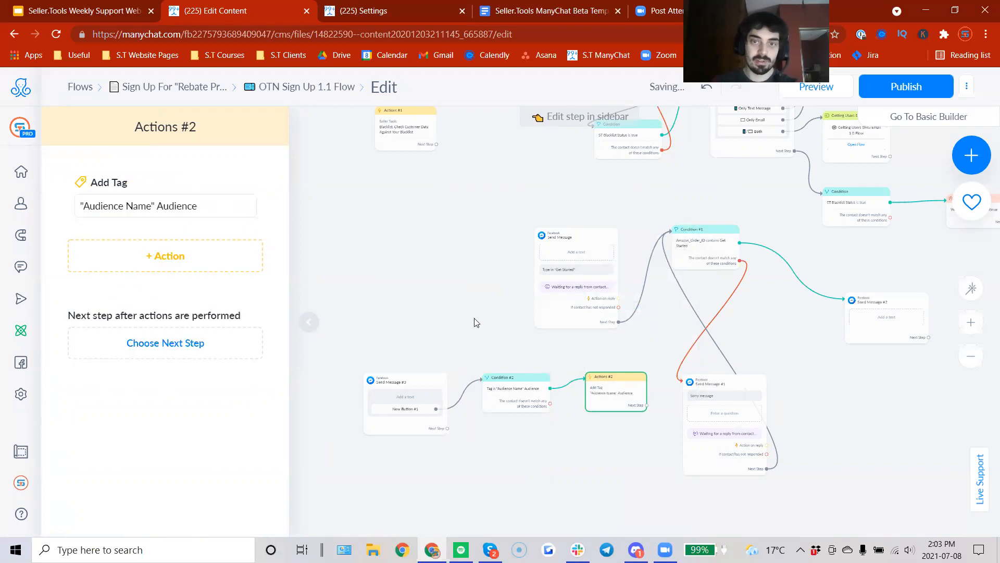
Detach the tag-adding Actions step from the match branch and connect it to the tag Condition's no-match branch
left_click(504, 346)
left_click_drag(536, 447, 540, 388)
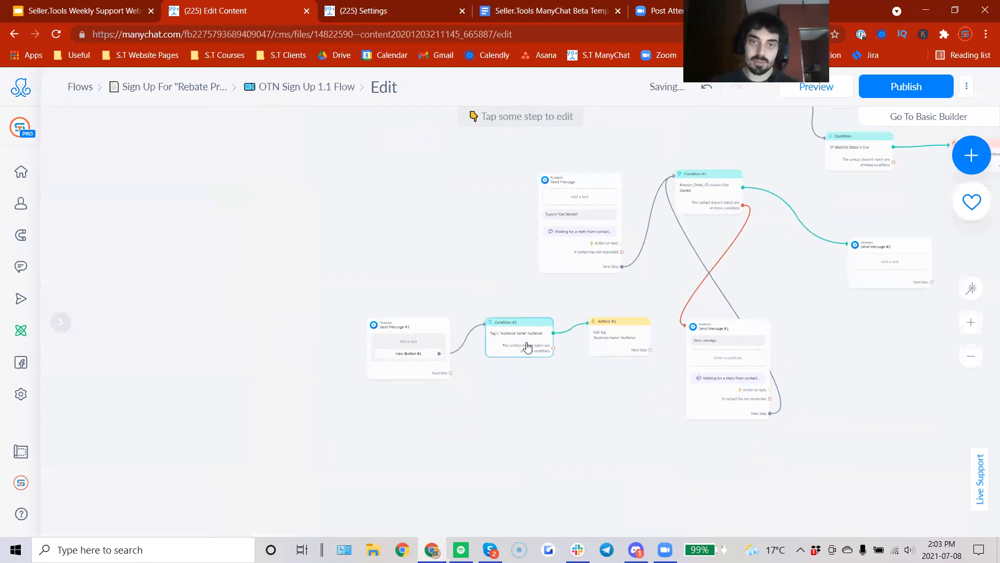
left_click(970, 322)
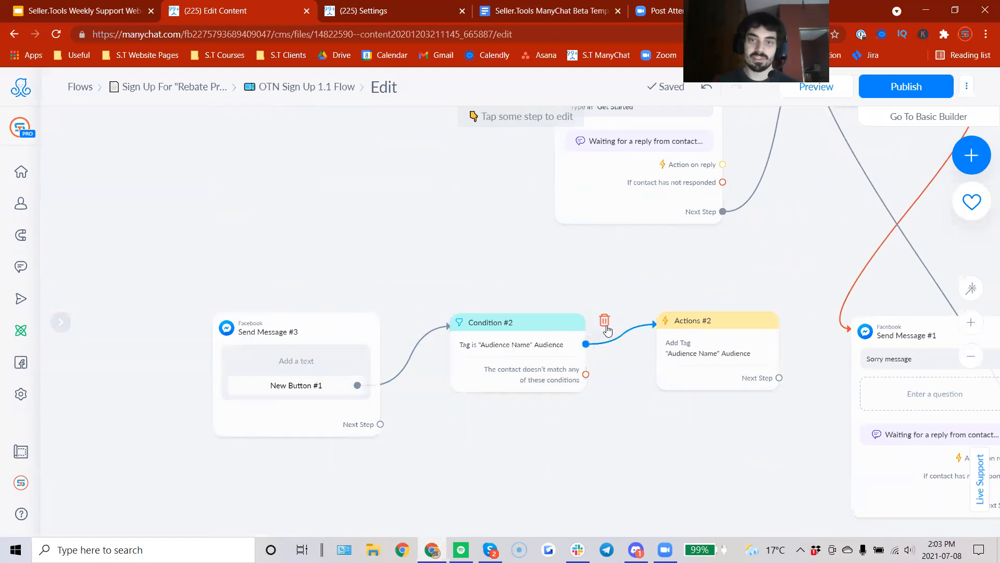
left_click(604, 321)
left_click_drag(586, 374, 667, 342)
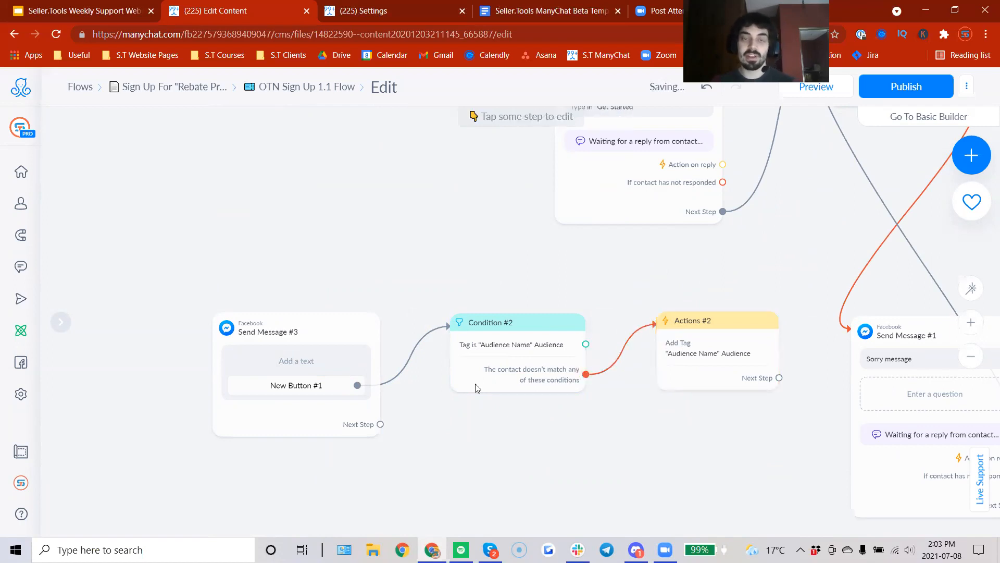
Add a Facebook Message reading Sorry message on the tag Condition's match branch and place it just below the Condition
left_click(586, 344)
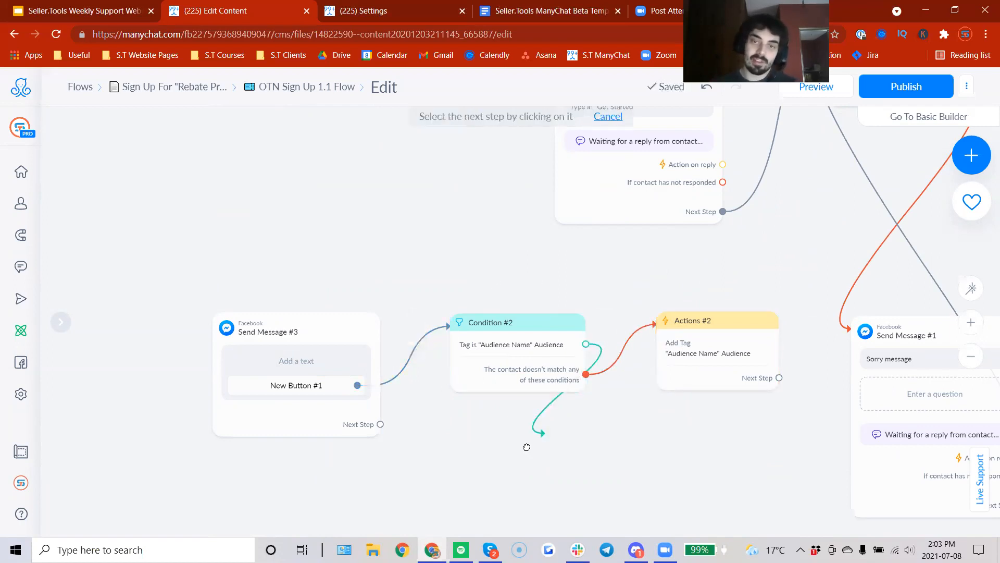
left_click(443, 463)
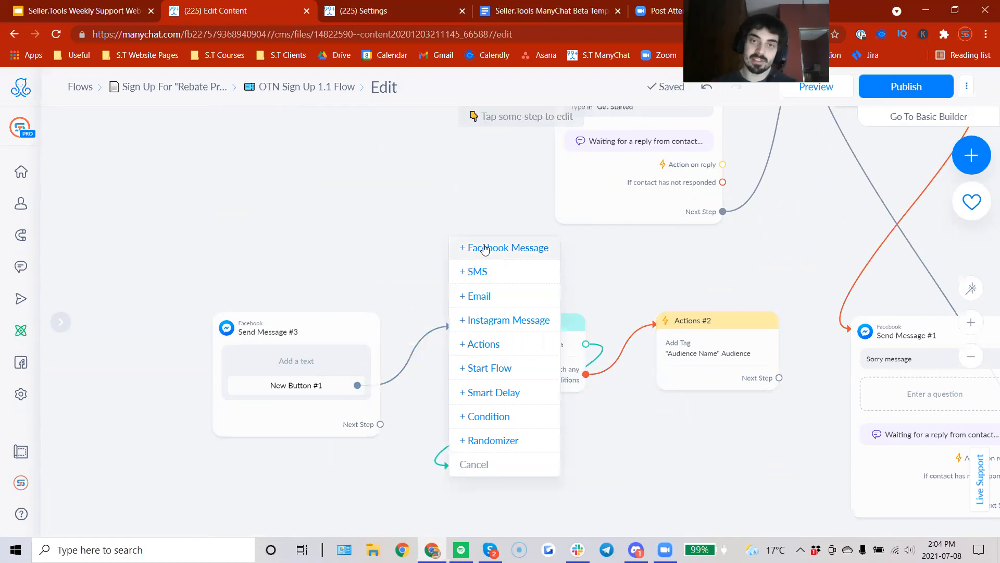
left_click(485, 248)
left_click(145, 257)
type("So")
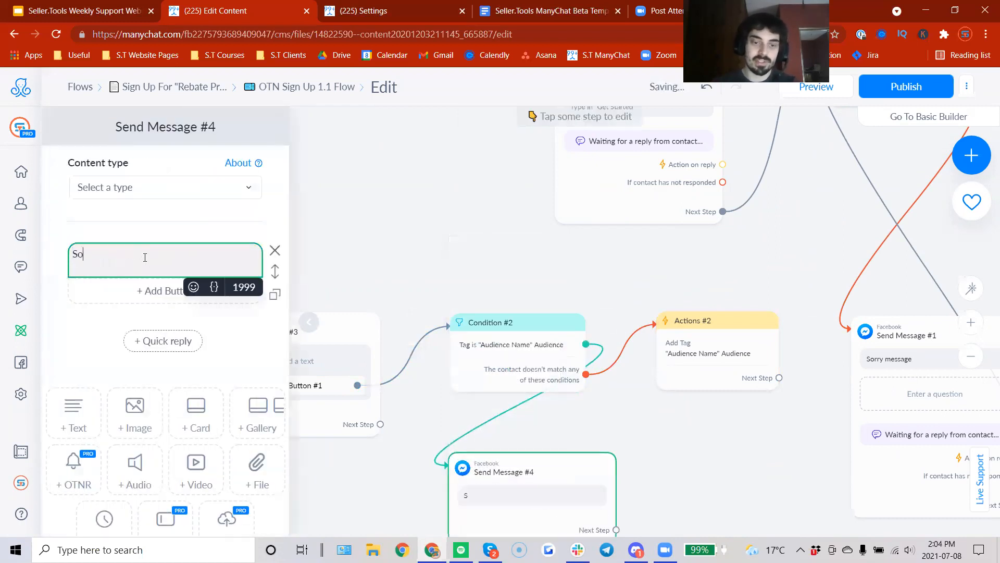
type("rry message")
left_click(442, 212)
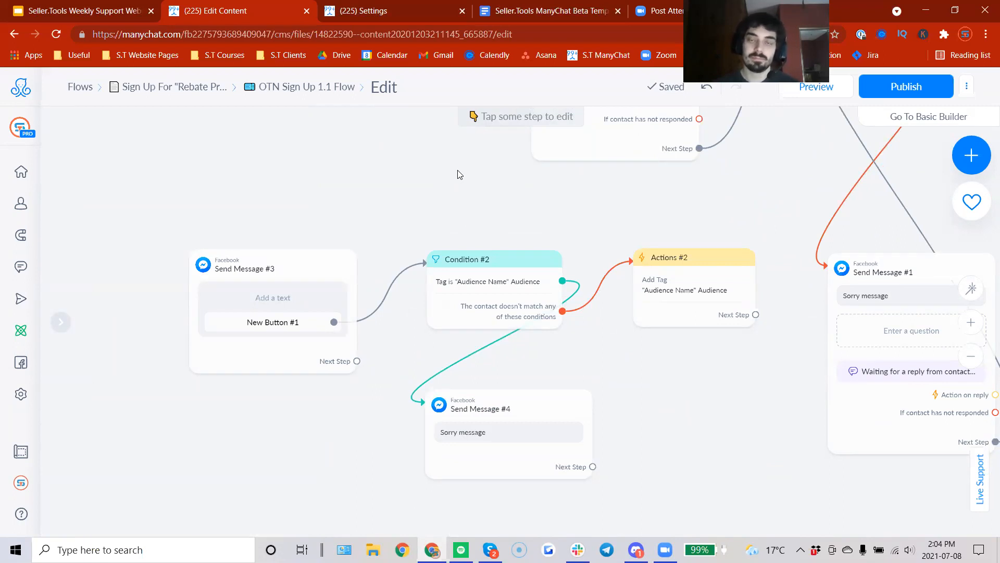
left_click_drag(548, 417, 549, 429)
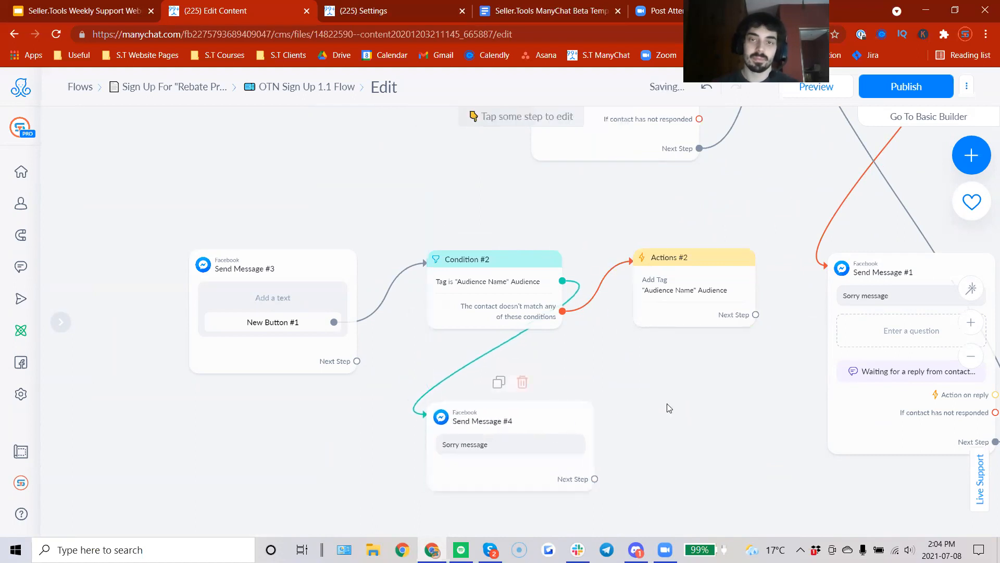
left_click(971, 356)
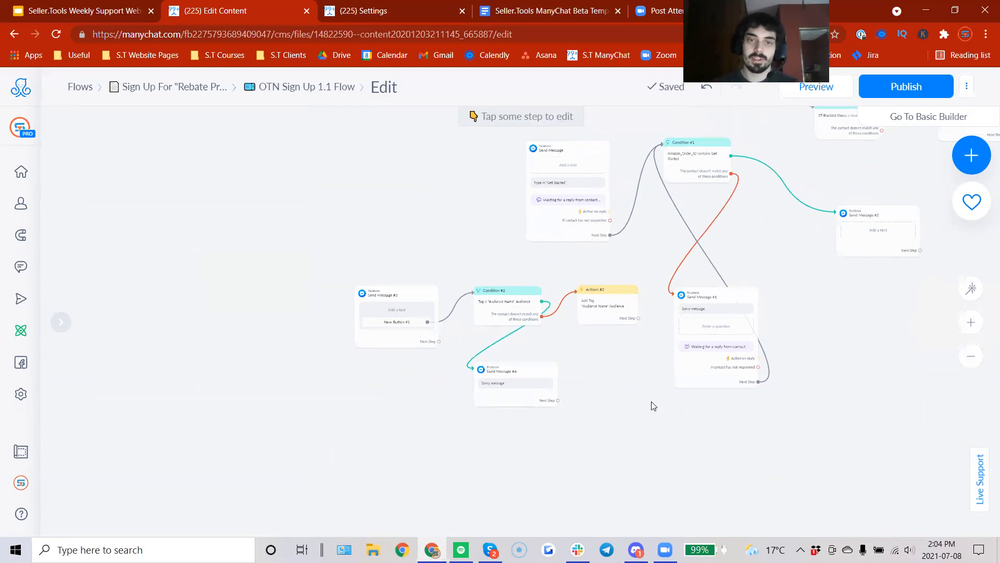
left_click(971, 323)
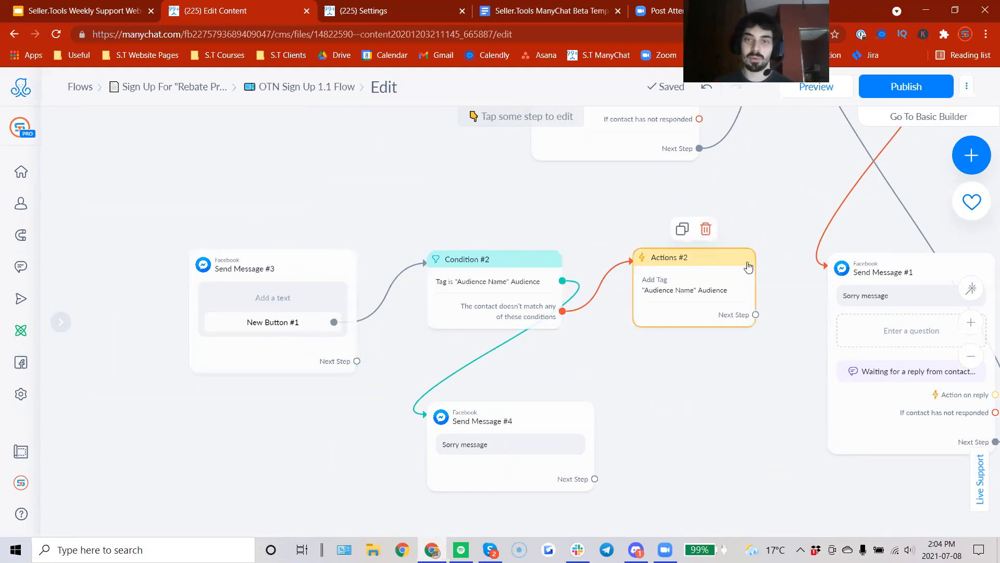
mouse_move(368, 305)
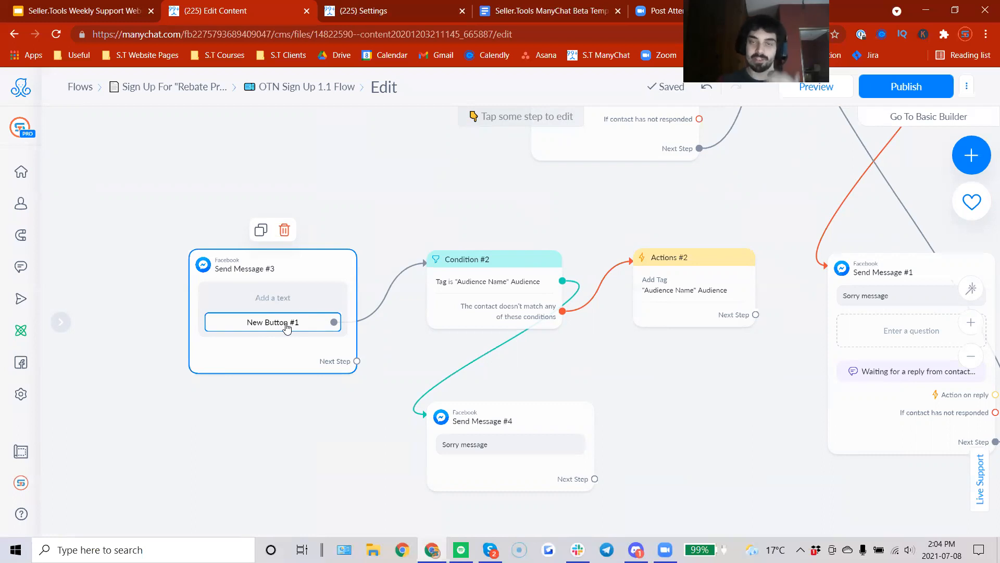
left_click_drag(390, 344, 412, 354)
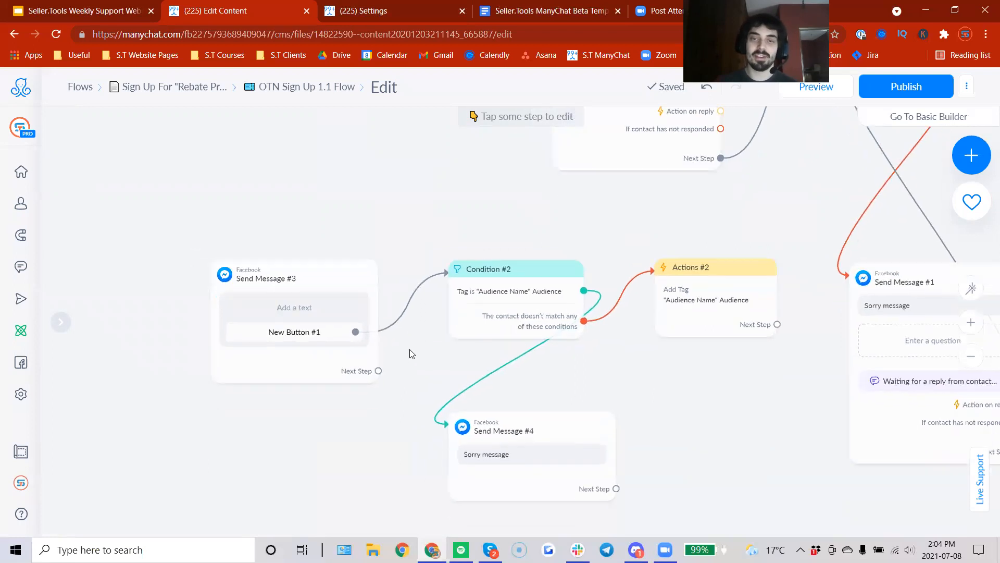
left_click(338, 328)
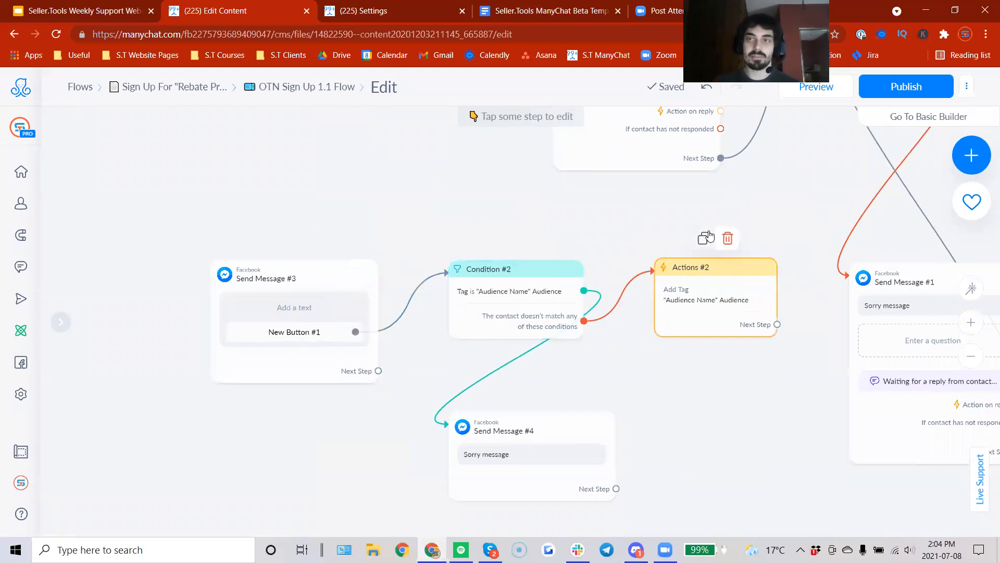
left_click(101, 7)
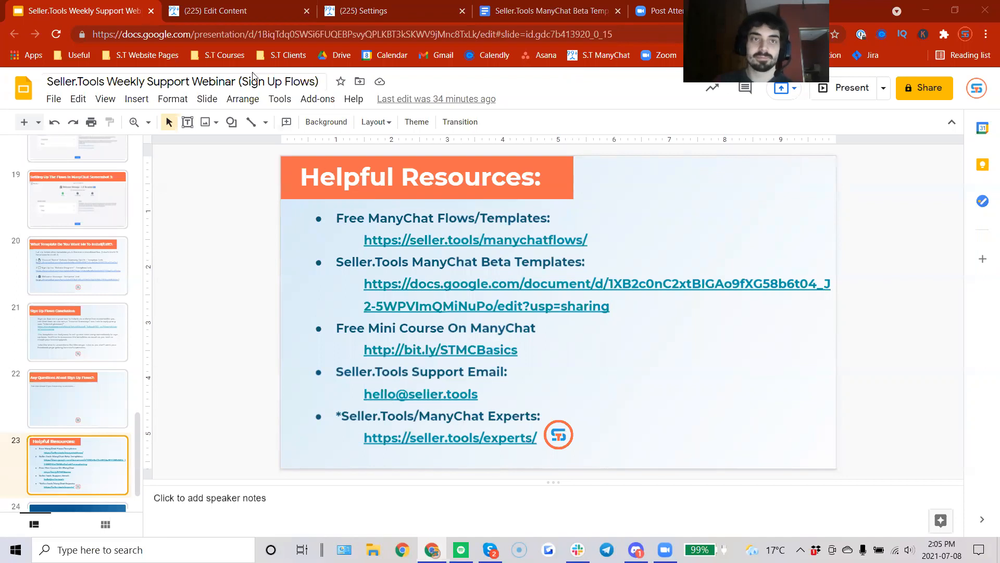
left_click(235, 10)
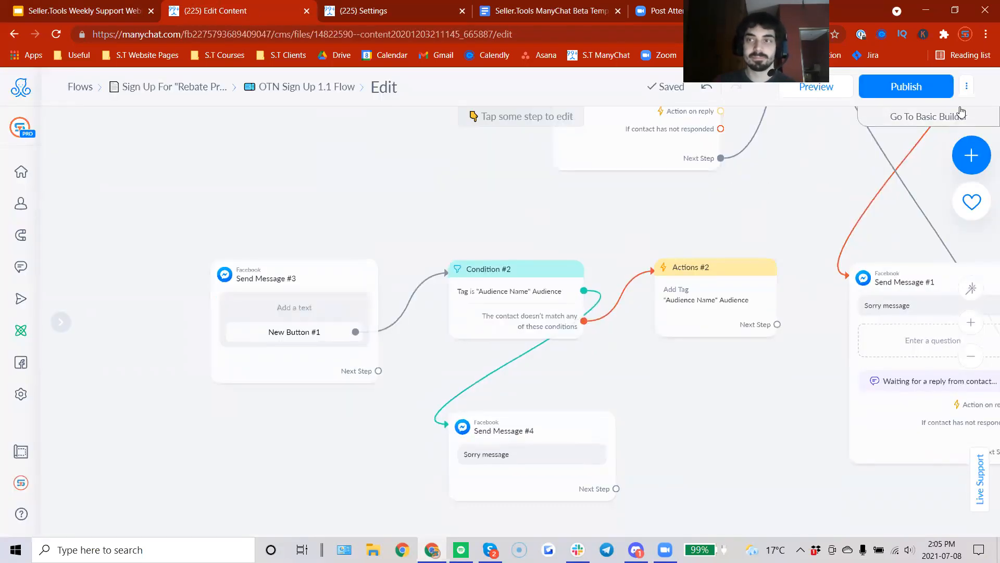
Discard all unpublished changes by reverting the flow to its published version, and switch to the webinar presentation in Google Slides
left_click(967, 86)
left_click(884, 240)
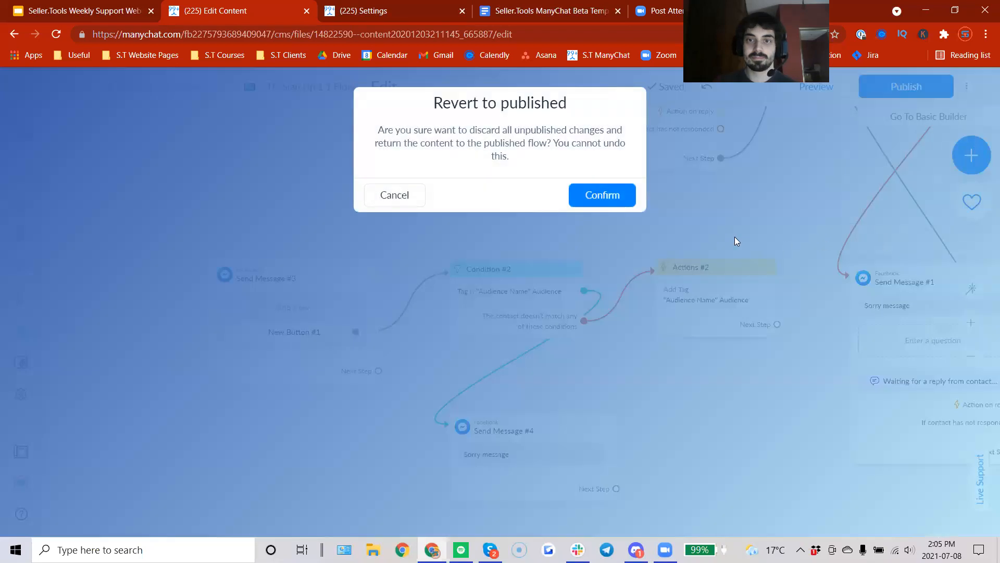
left_click(578, 196)
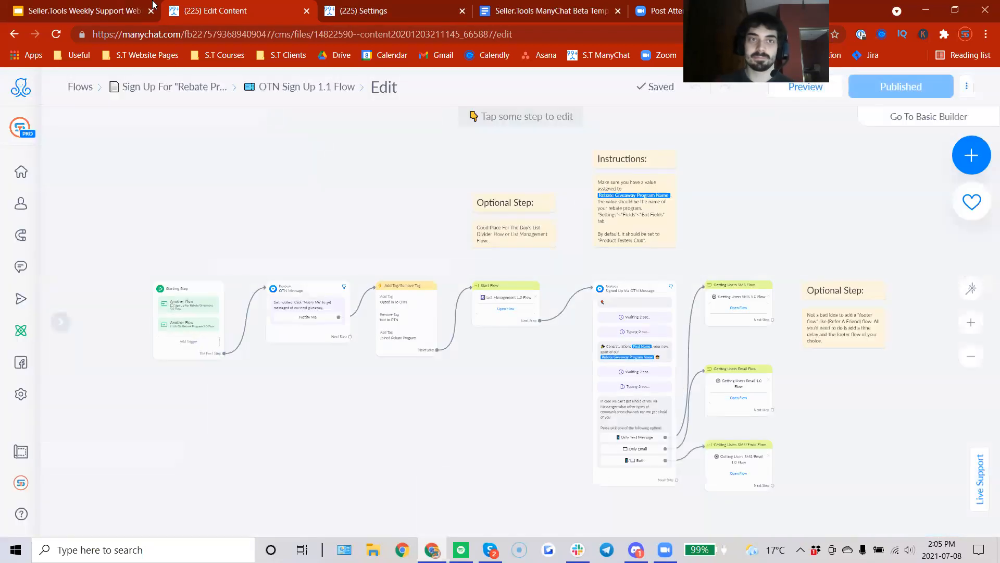
left_click(124, 5)
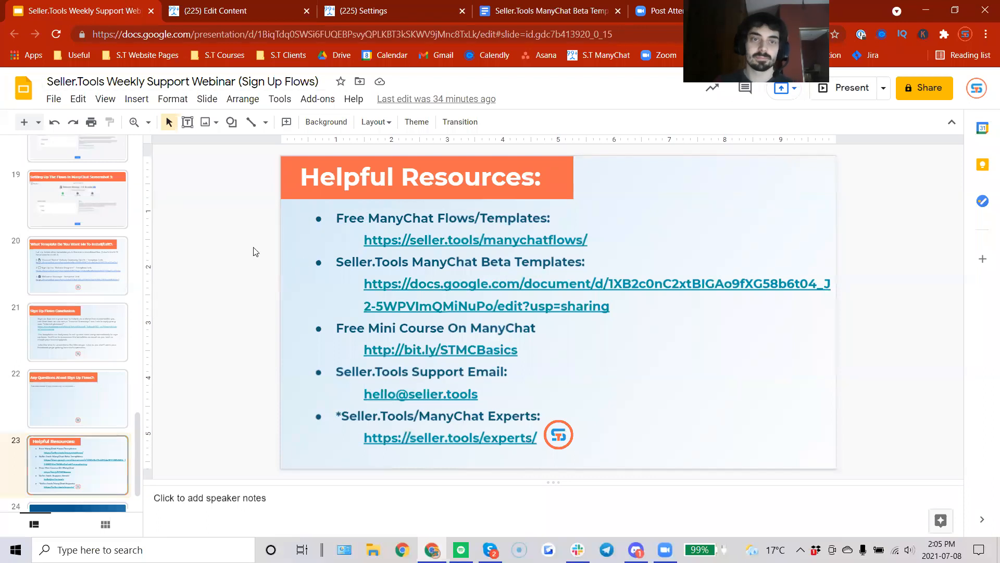